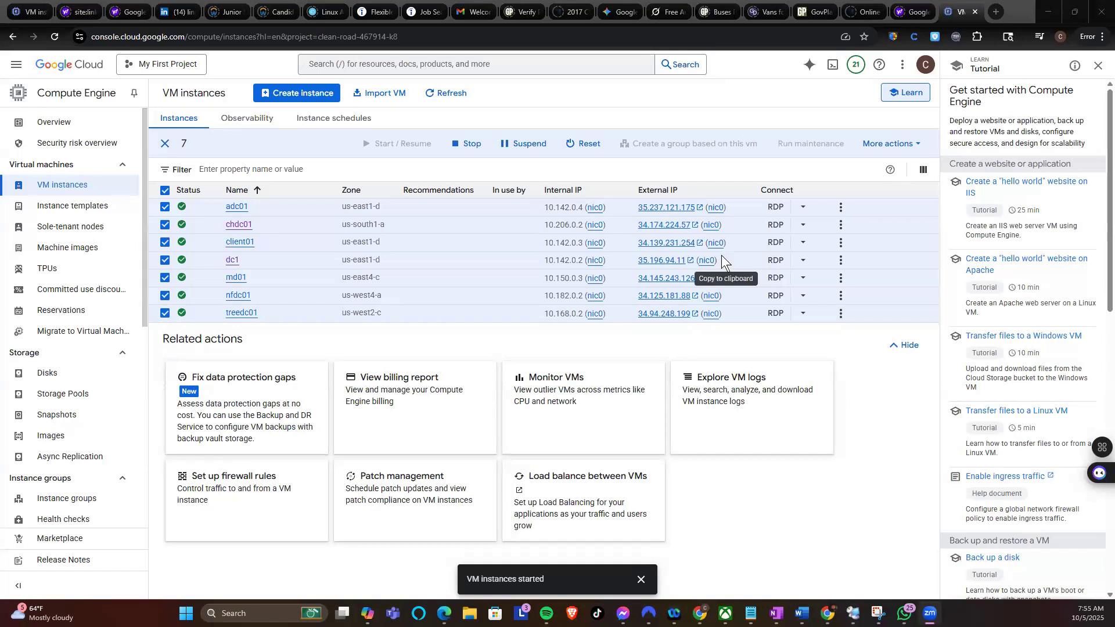
Step: Copy dc1's external IP from the VM instances list and set it as dc1's server name, 35.196.94.11, in Remote Desktop Connection Manager
{"action": "left_click", "coordinate": [723, 261]}
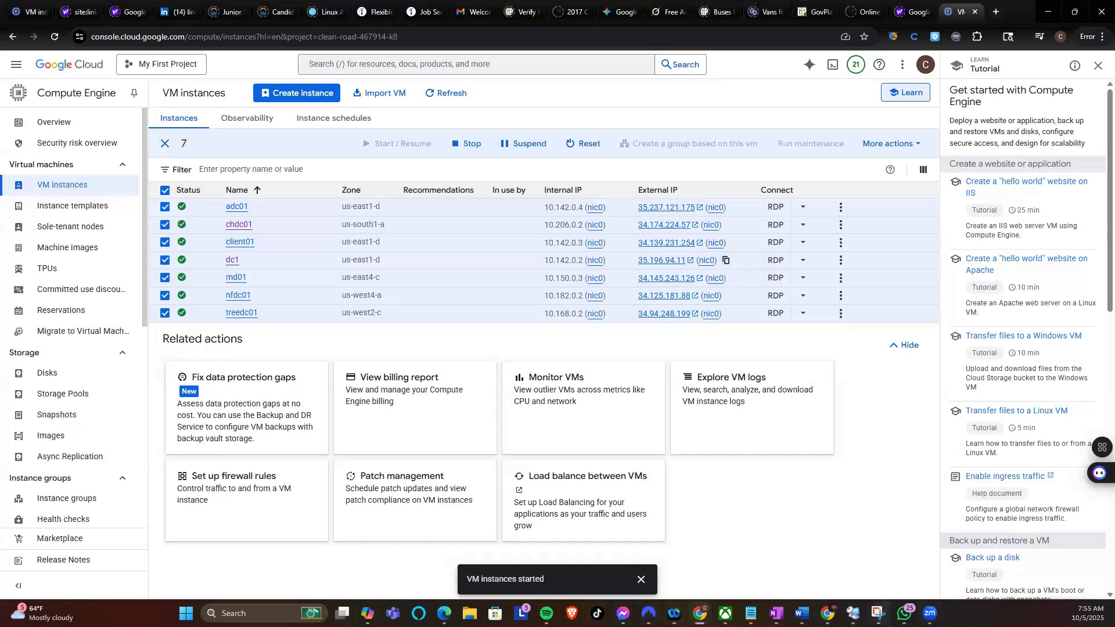
{"action": "key", "text": "alt+Tab"}
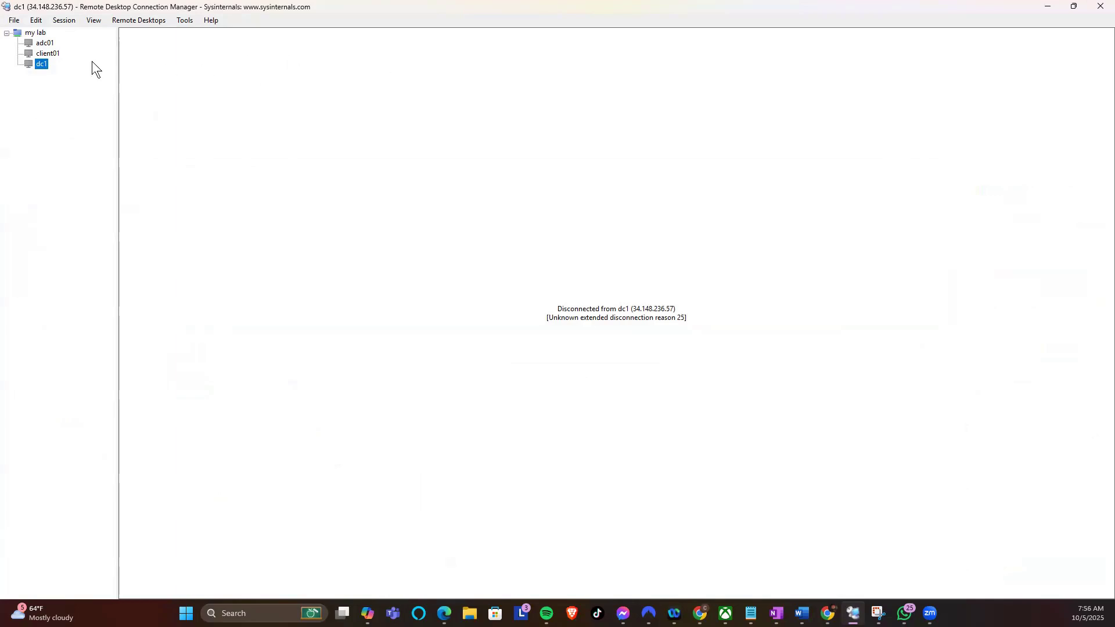
{"action": "right_click", "coordinate": [25, 62]}
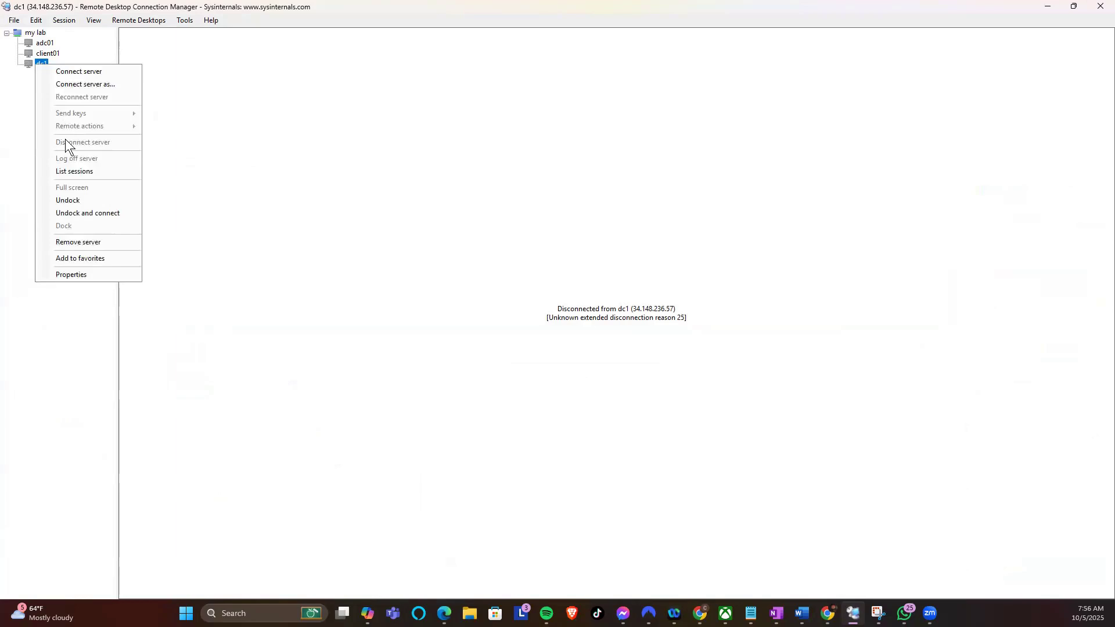
{"action": "left_click", "coordinate": [80, 269]}
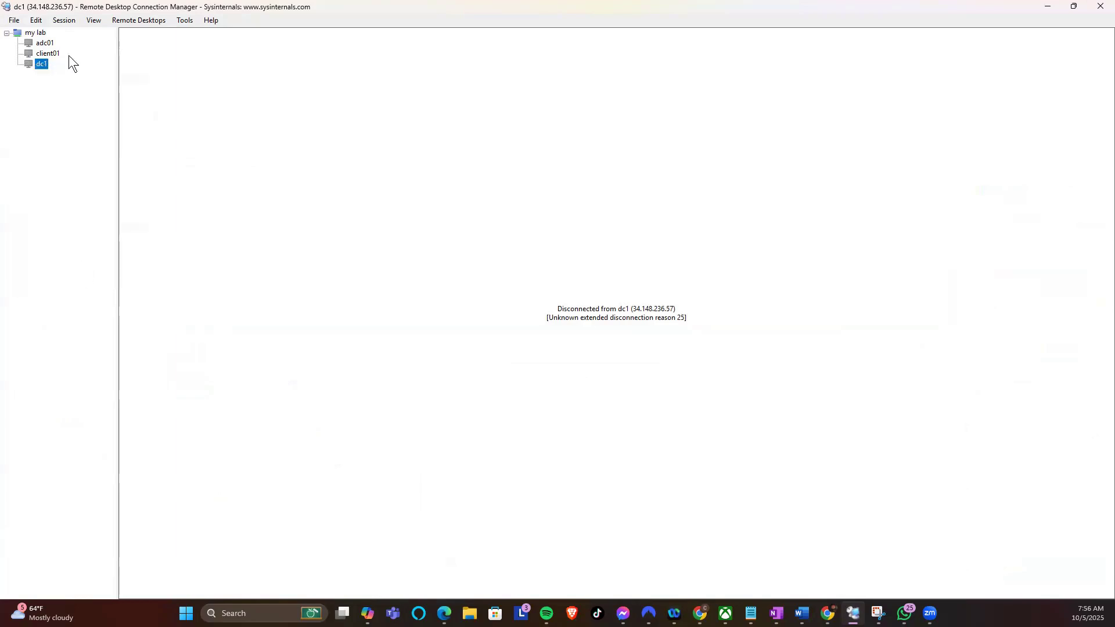
{"action": "right_click", "coordinate": [38, 71]}
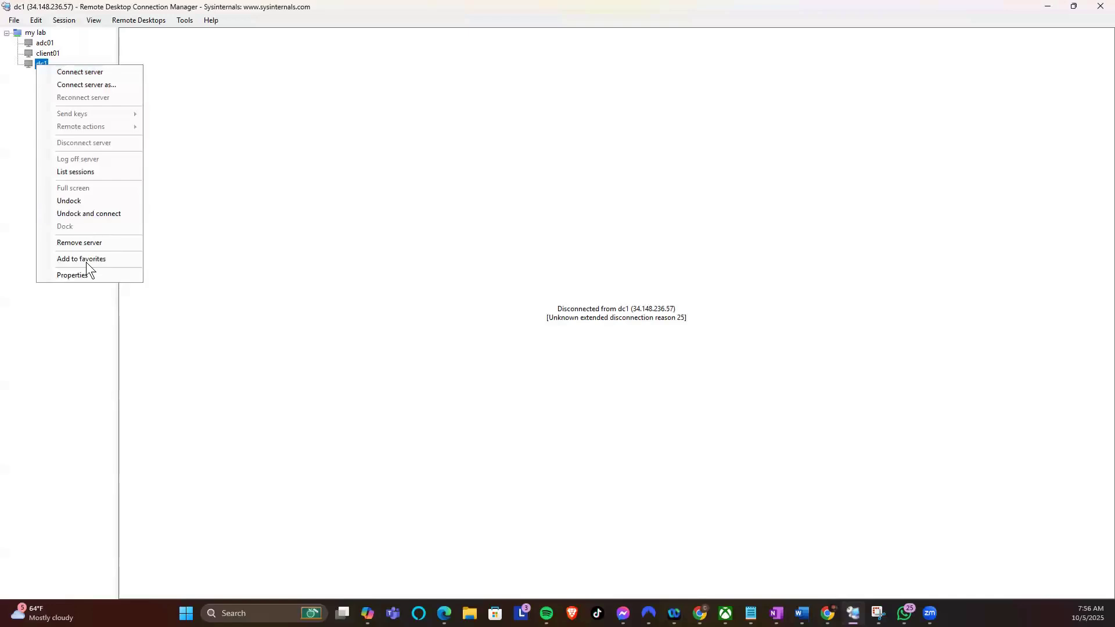
{"action": "left_click", "coordinate": [85, 277]}
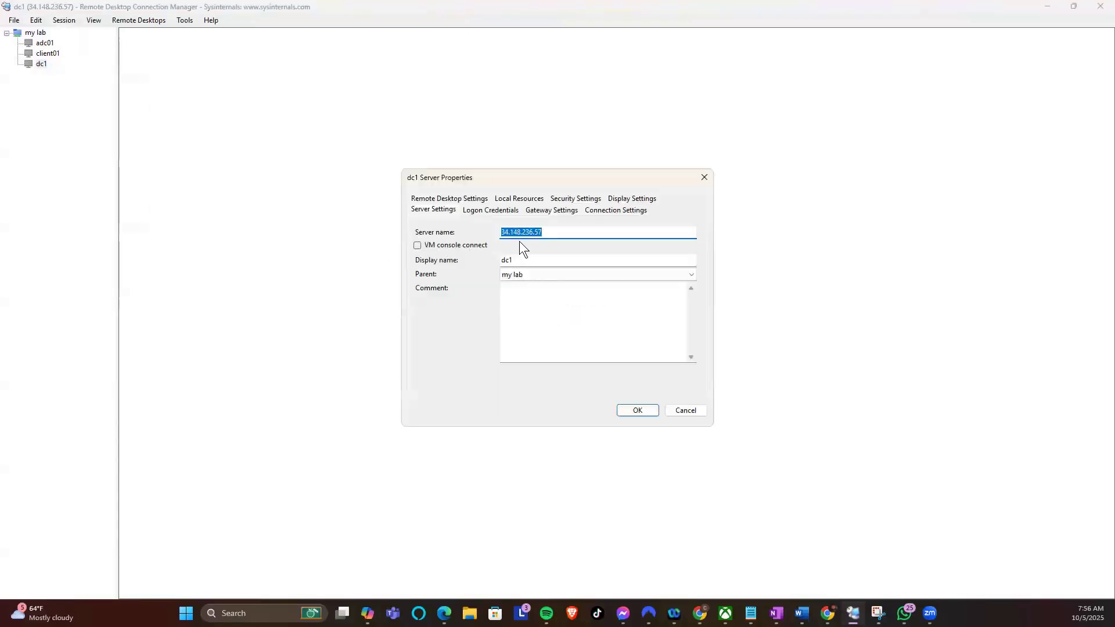
{"action": "key", "text": "ctrl+v"}
{"action": "left_click", "coordinate": [632, 405]}
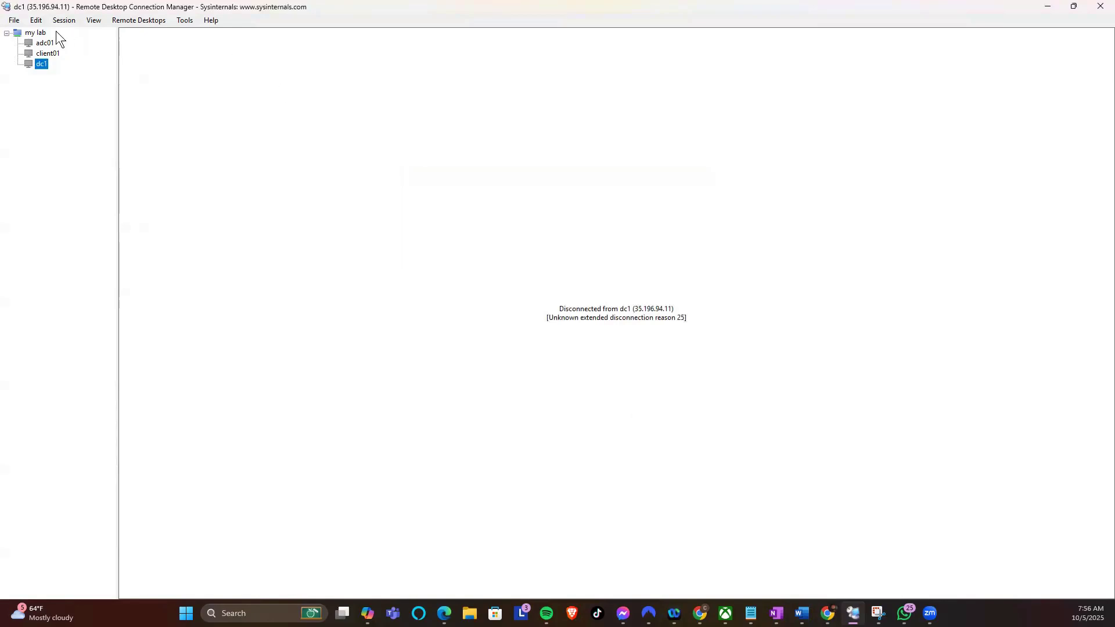
Step: Connect to the dc1 server and choose to use a different account for the credentials
{"action": "right_click", "coordinate": [40, 60]}
{"action": "left_click", "coordinate": [70, 65]}
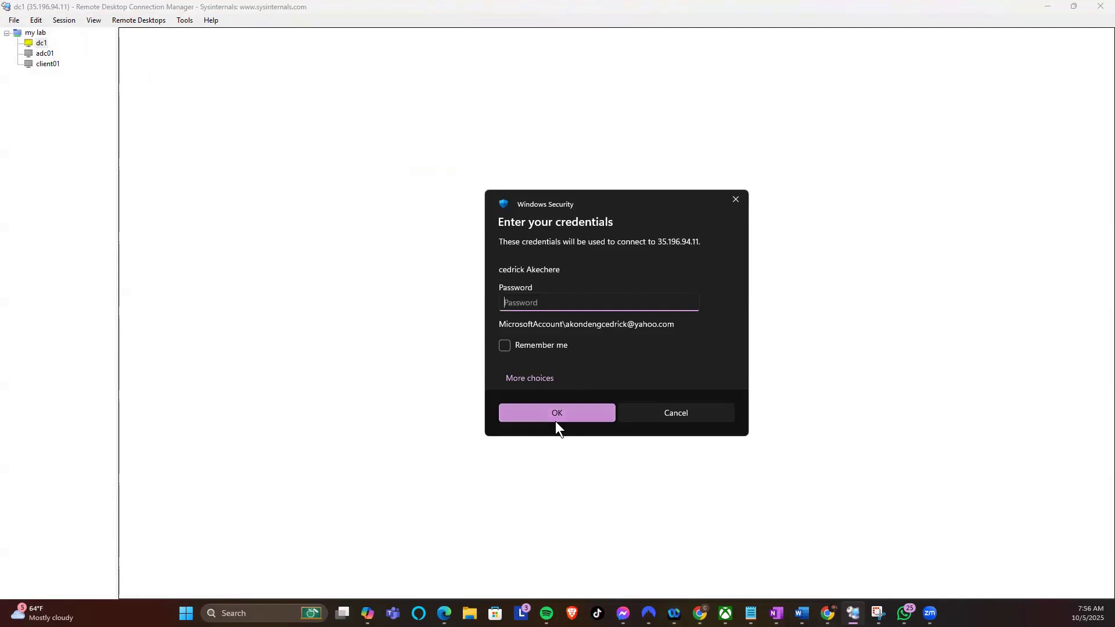
{"action": "left_click", "coordinate": [546, 383]}
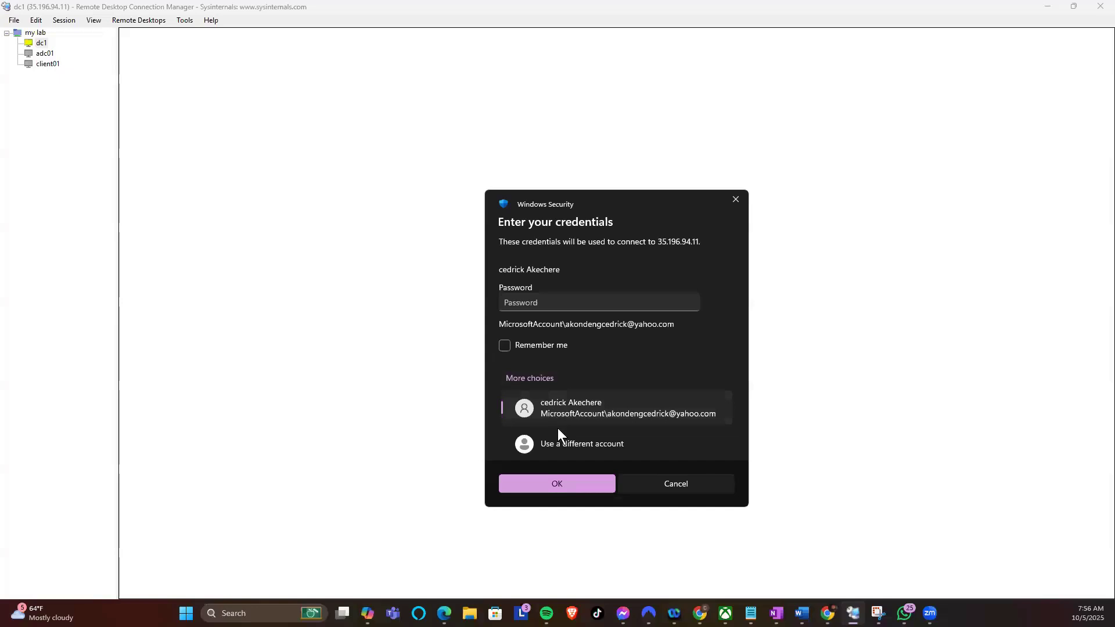
{"action": "left_click", "coordinate": [558, 430]}
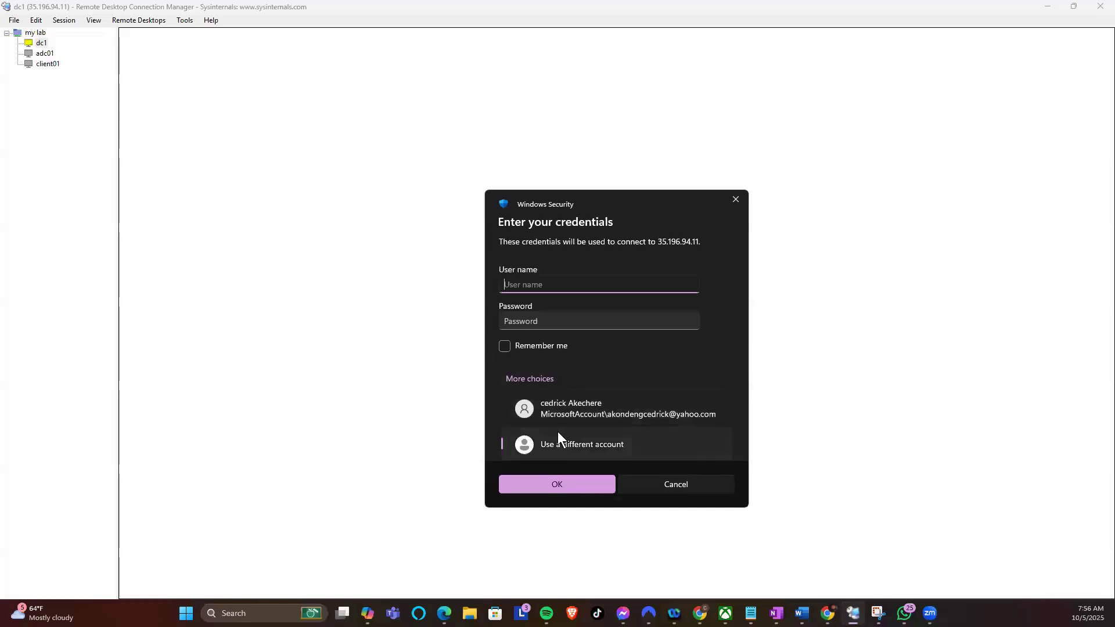
{"action": "left_click", "coordinate": [558, 437]}
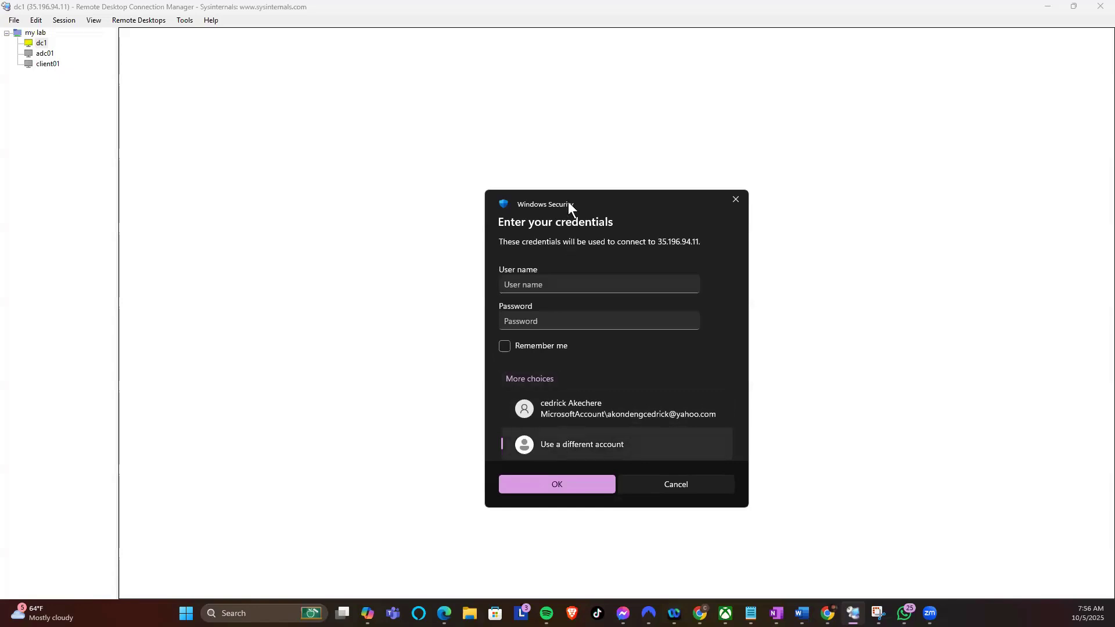
Step: Try to sign in to dc1 with the user name ced.com/admisistrator and the account password
{"action": "left_click", "coordinate": [560, 287]}
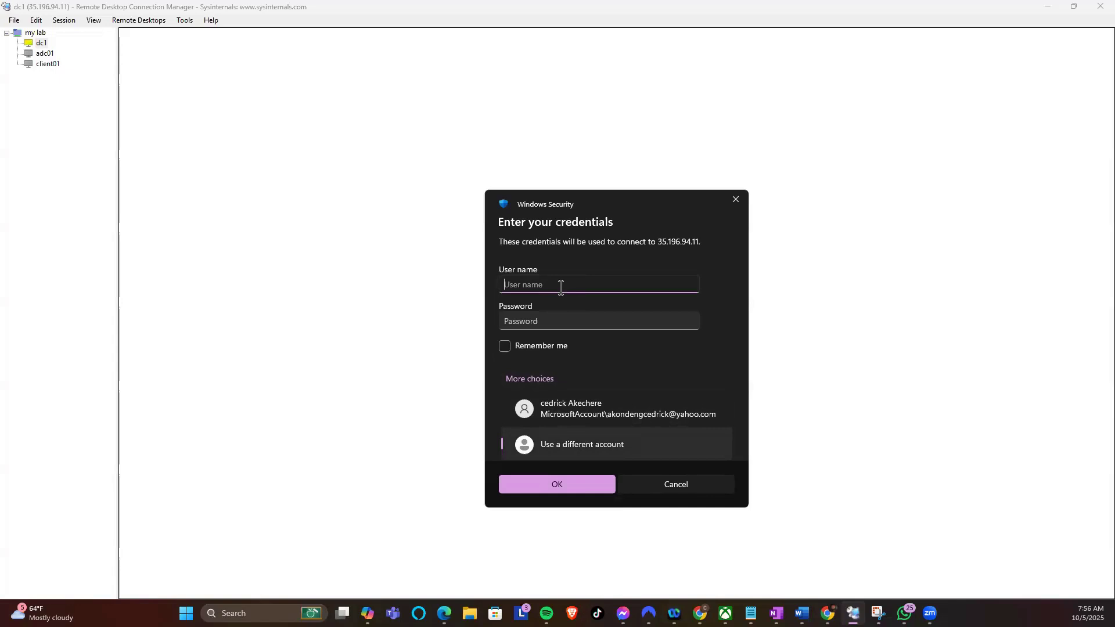
{"action": "type", "text": "ced.com"}
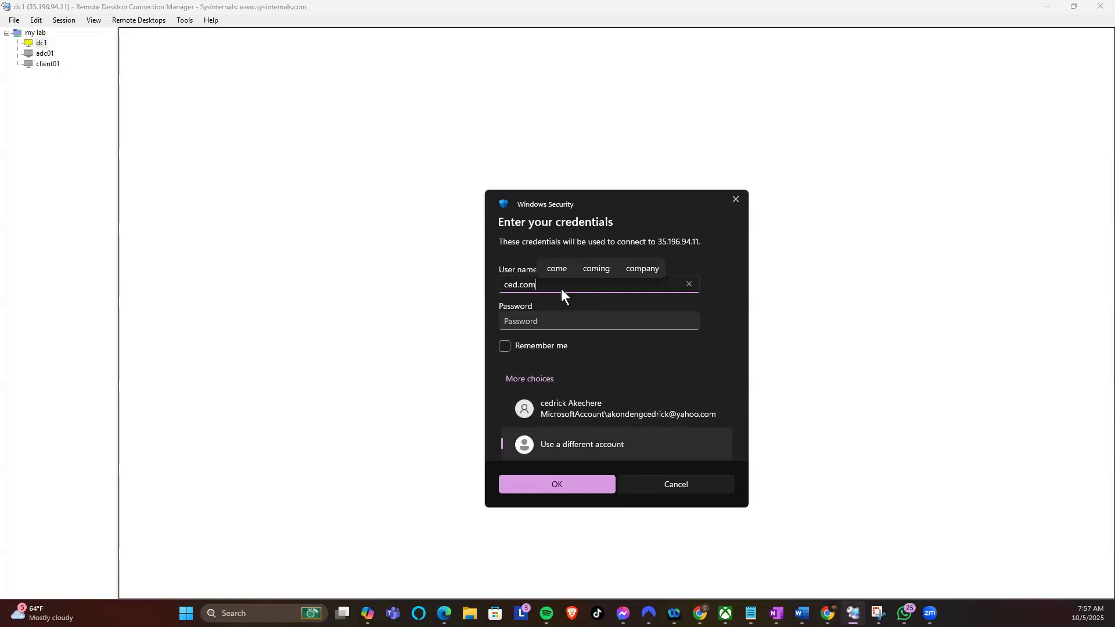
{"action": "type", "text": "/administrator"}
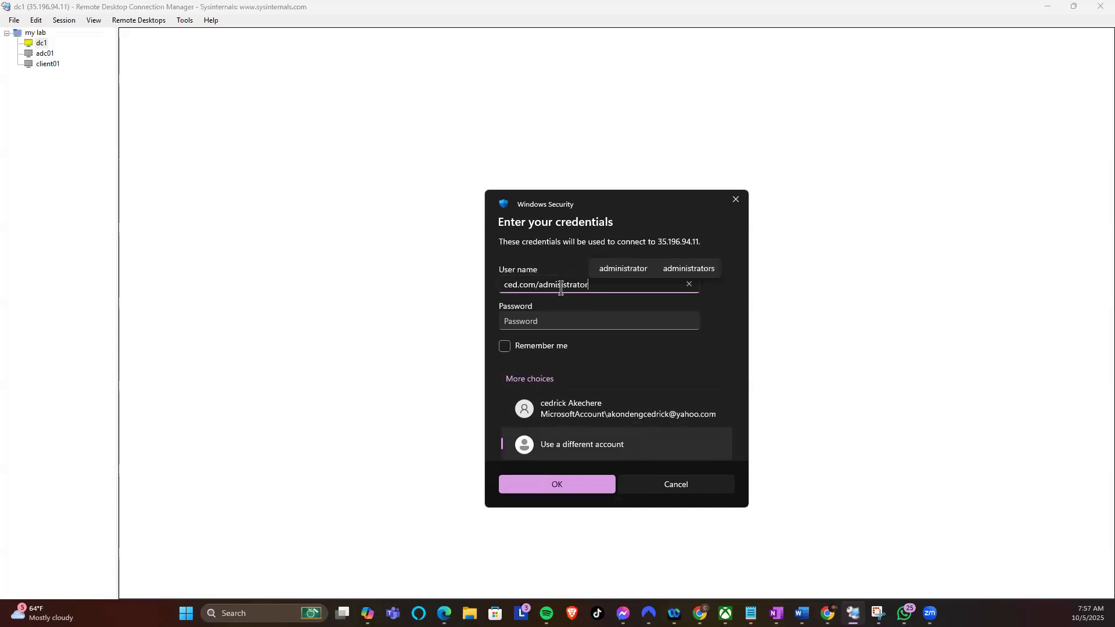
{"action": "left_click", "coordinate": [563, 313]}
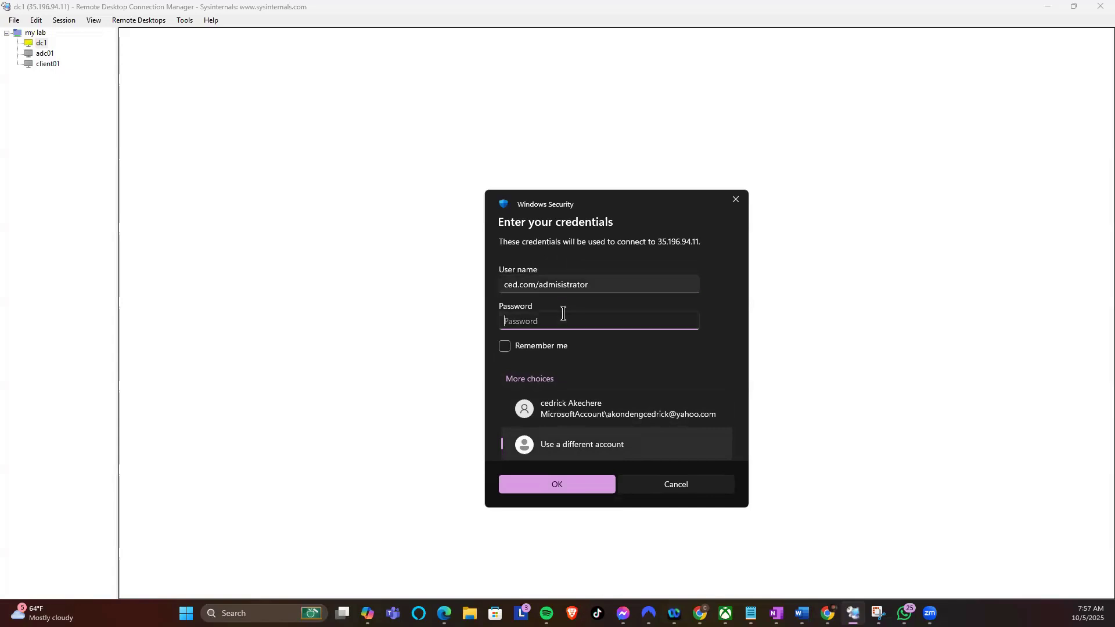
{"action": "type", "text": "••••••••••••••"}
{"action": "left_click", "coordinate": [580, 490]}
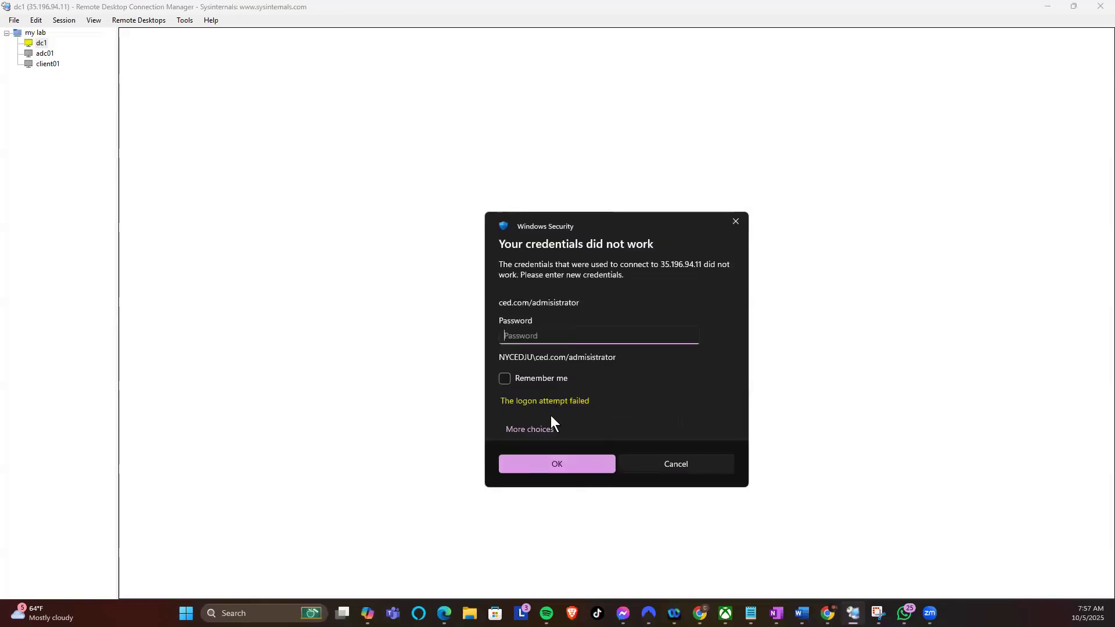
Step: Show the other account choices and re-enter the password for the ced.com/admisistrator account
{"action": "left_click", "coordinate": [546, 429]}
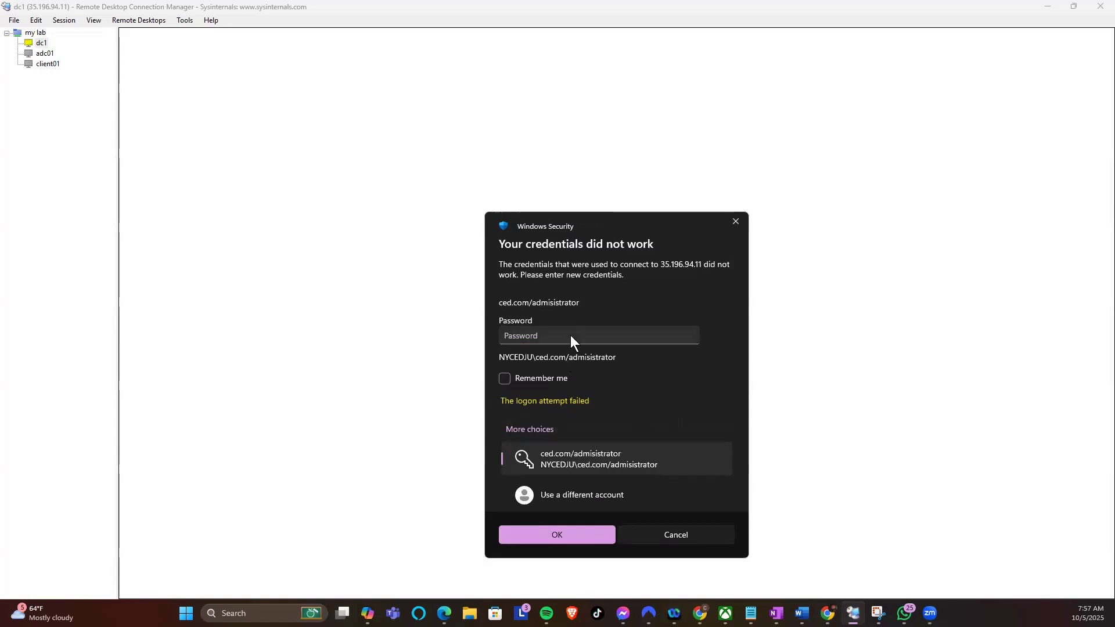
{"action": "left_click", "coordinate": [591, 302]}
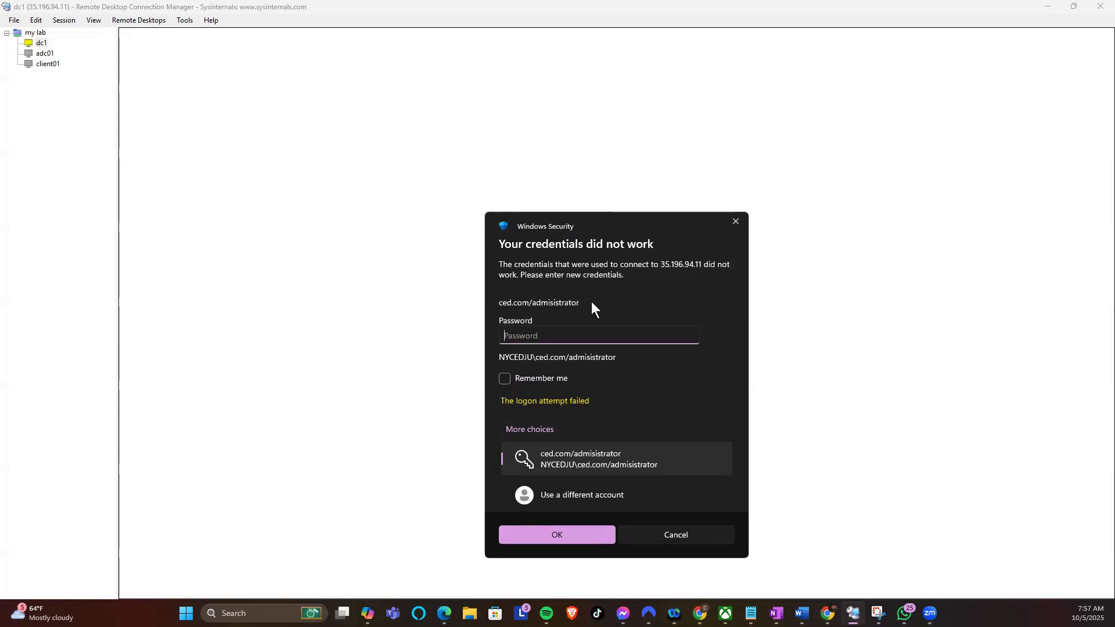
{"action": "type", "text": "••••••••••••"}
Step: Sign in to dc1 with a different account, ced.com\administrator, and its password, and connect despite the certificate errors
{"action": "left_click", "coordinate": [573, 505]}
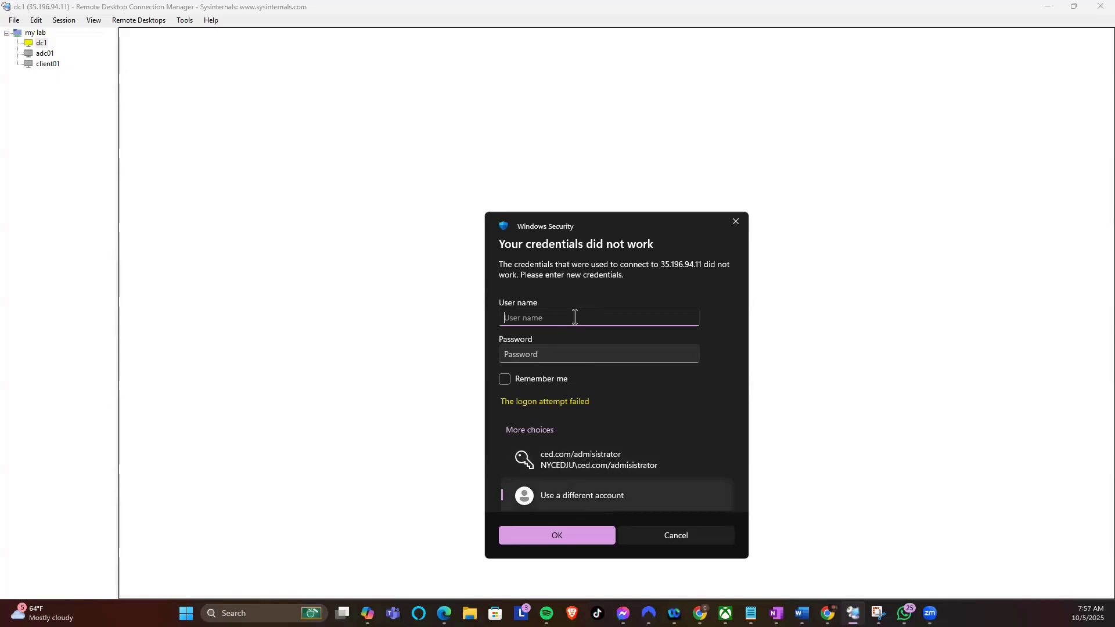
{"action": "type", "text": "ced.com"}
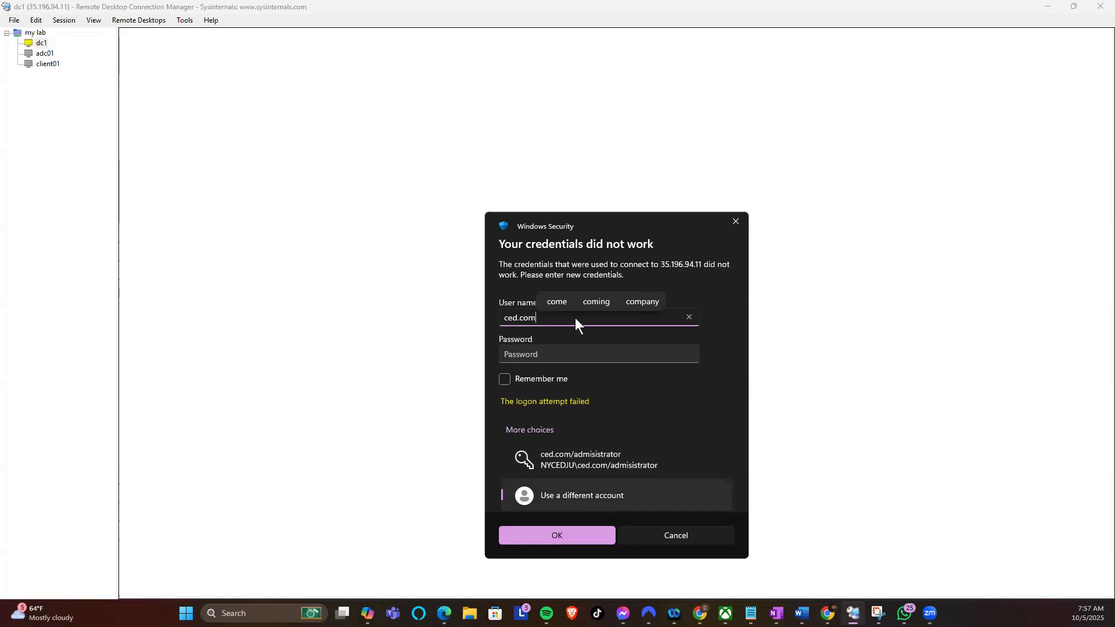
{"action": "type", "text": "\\ad"}
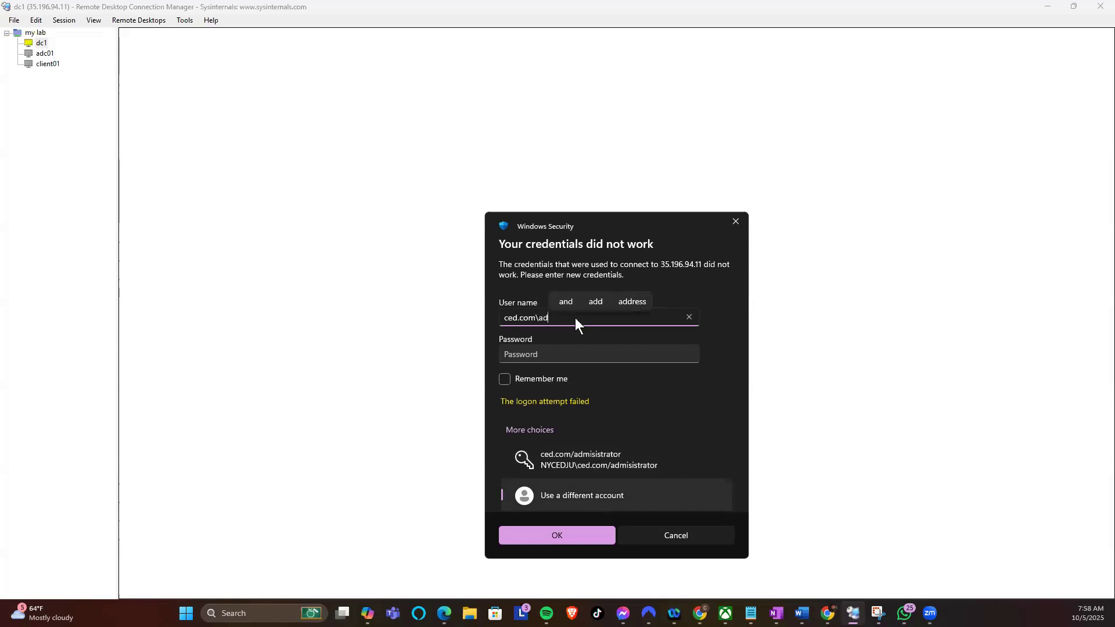
{"action": "type", "text": "ministrator"}
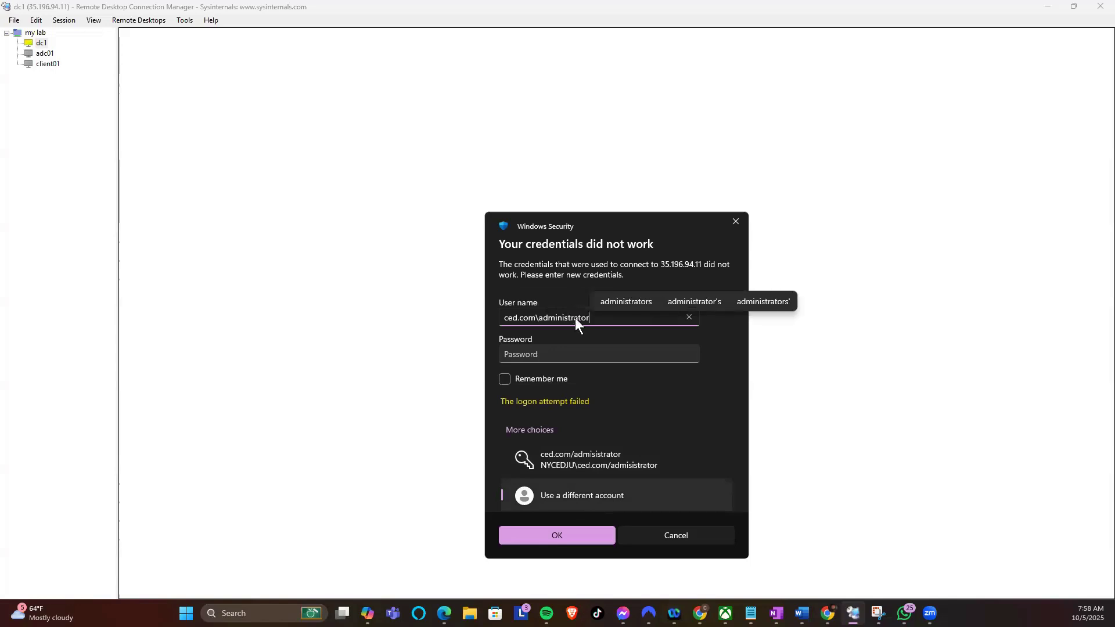
{"action": "left_click", "coordinate": [585, 358]}
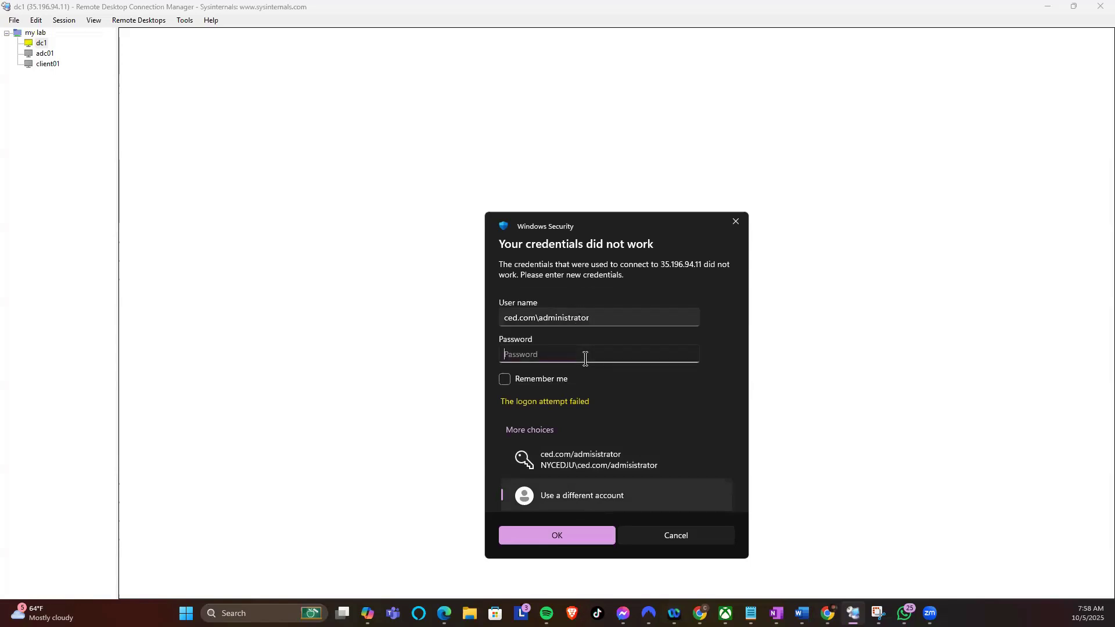
{"action": "type", "text": "*****"}
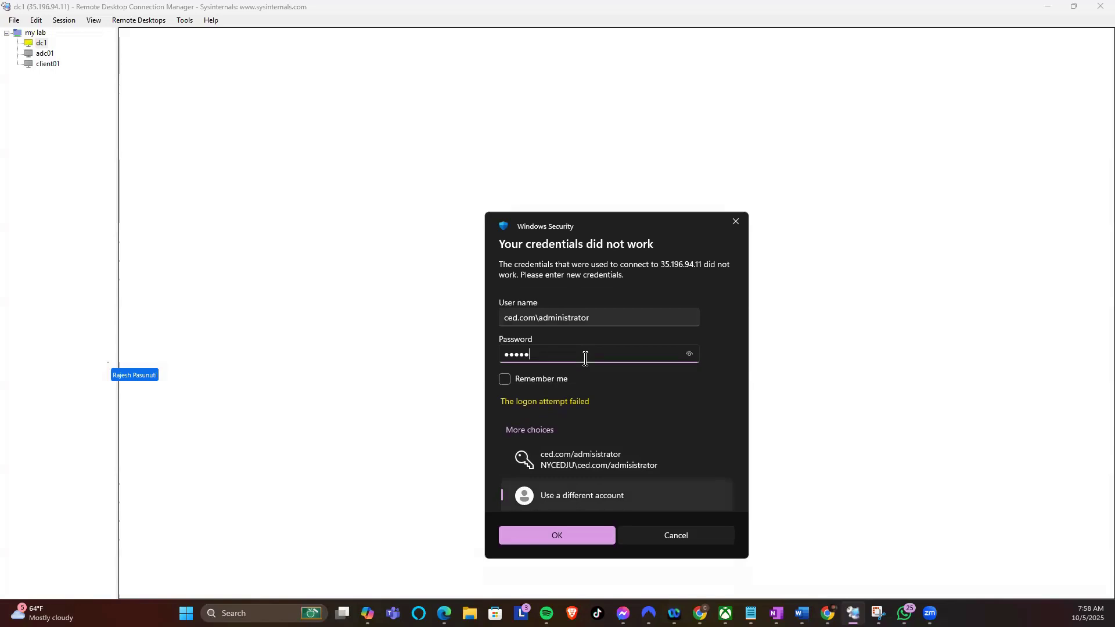
{"action": "type", "text": "*********"}
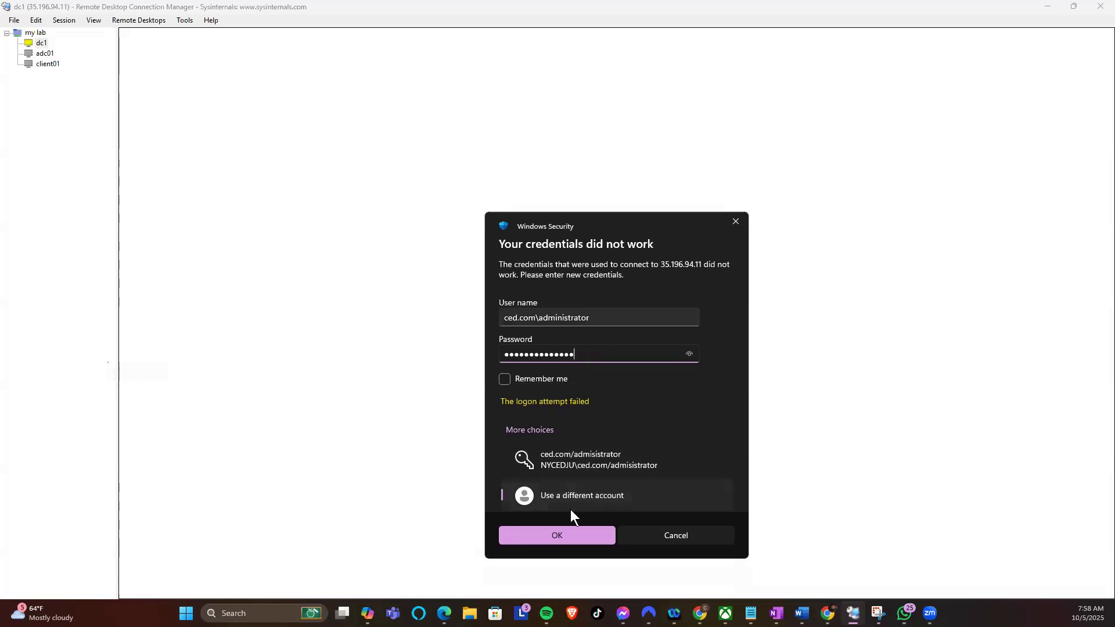
{"action": "left_click", "coordinate": [572, 529]}
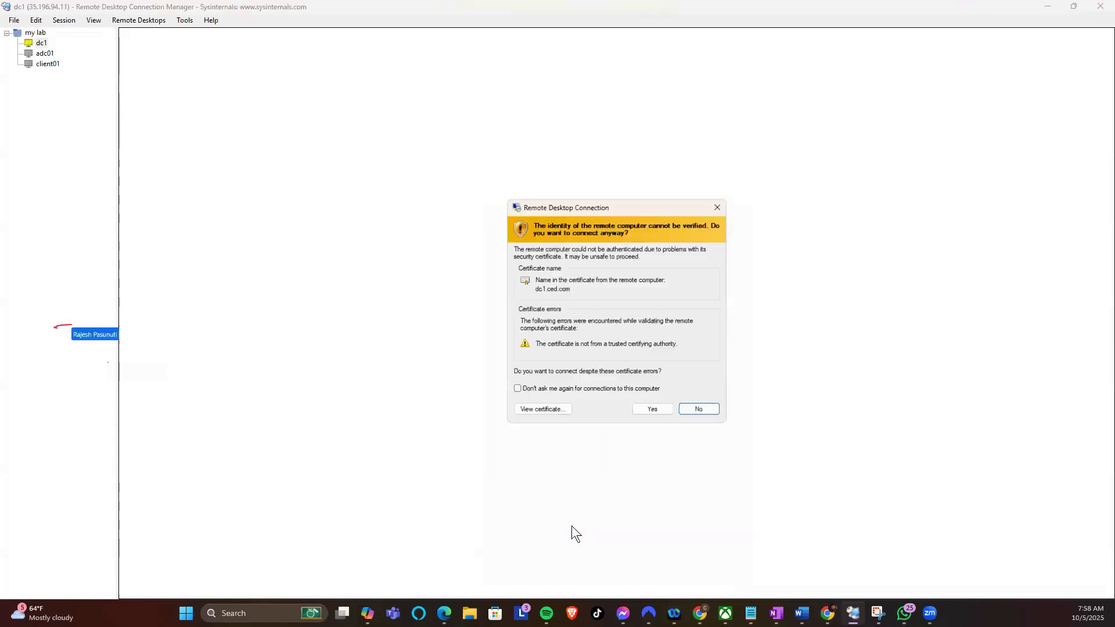
{"action": "left_click", "coordinate": [650, 409]}
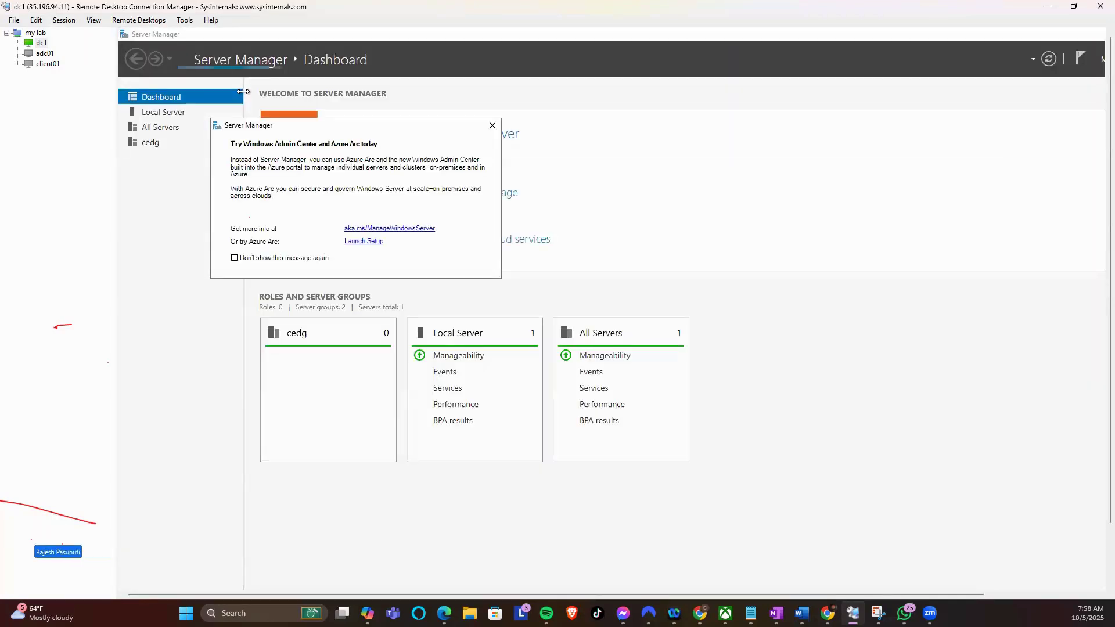
Step: Dismiss the Windows Admin Center and Azure Arc notice, and open Command Prompt on dc1
{"action": "left_click", "coordinate": [493, 126]}
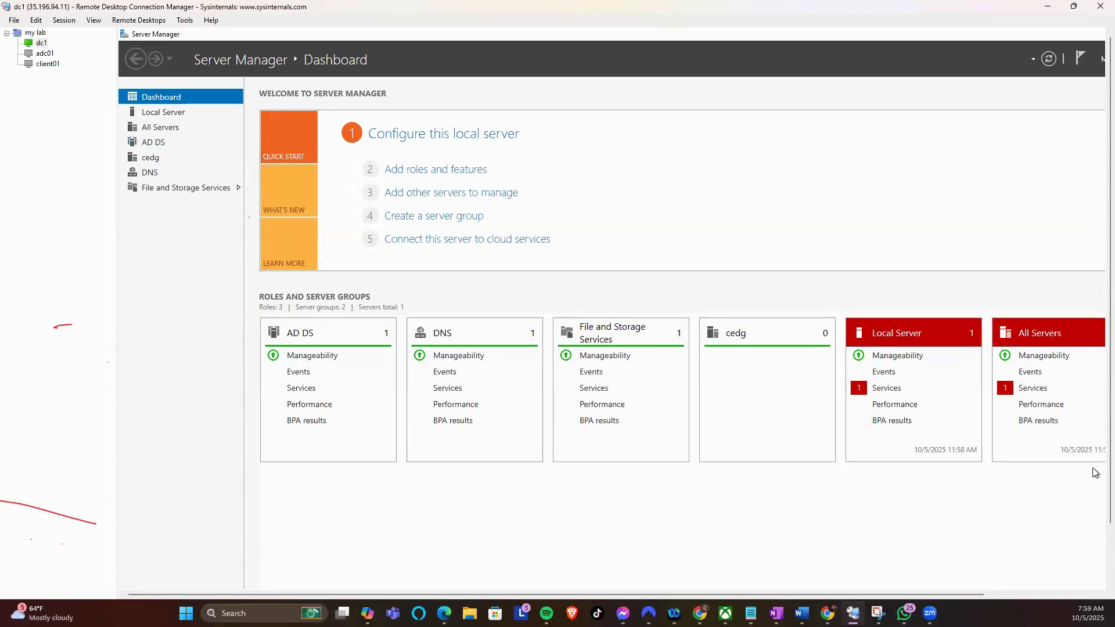
{"action": "scroll", "coordinate": [1099, 482], "scroll_direction": "down", "scroll_amount": 2}
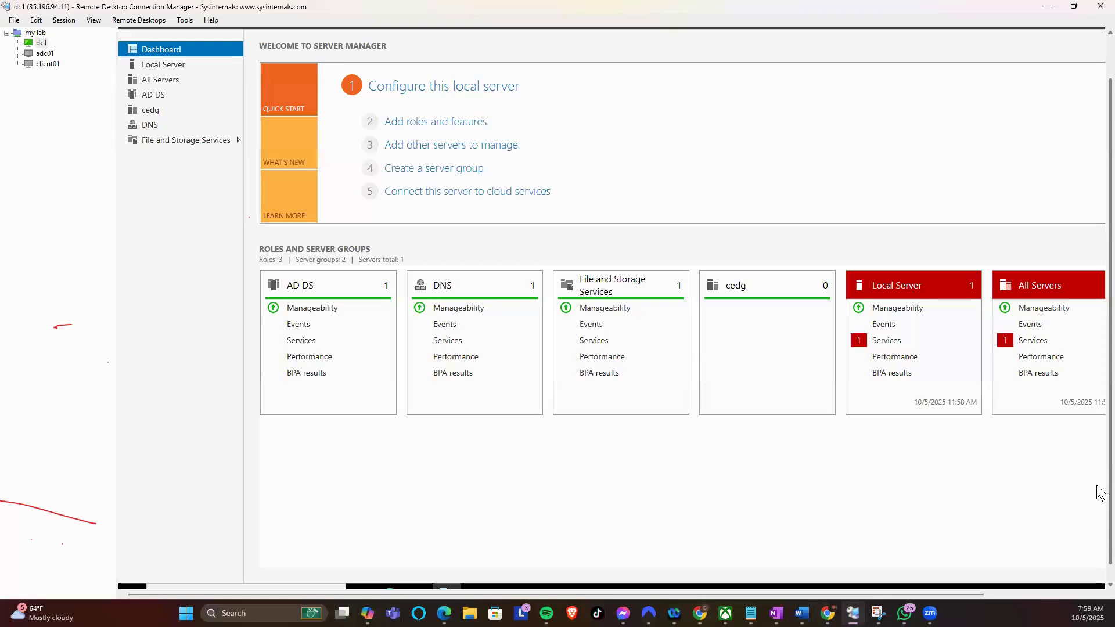
{"action": "key", "text": "alt+Tab"}
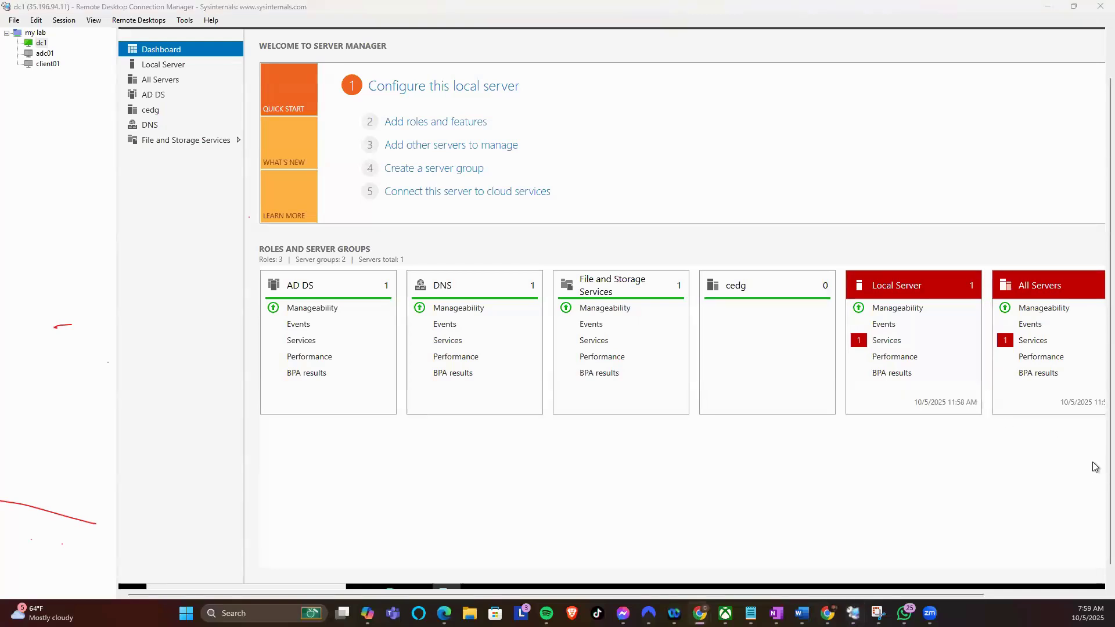
{"action": "left_click_drag", "start_coordinate": [1109, 471], "coordinate": [1109, 489]}
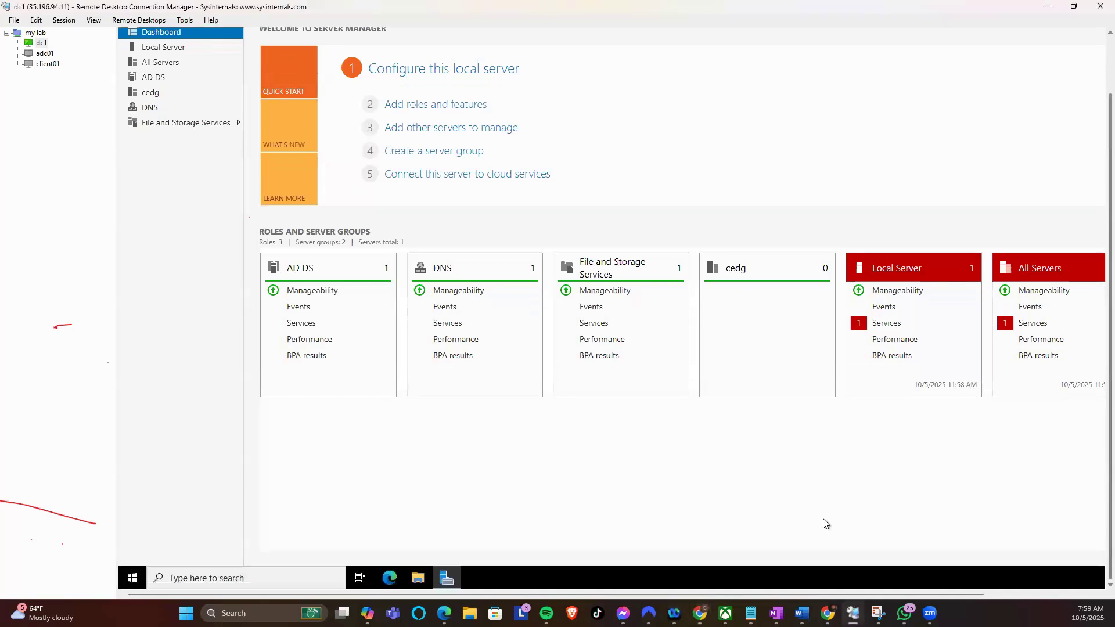
{"action": "left_click", "coordinate": [311, 571]}
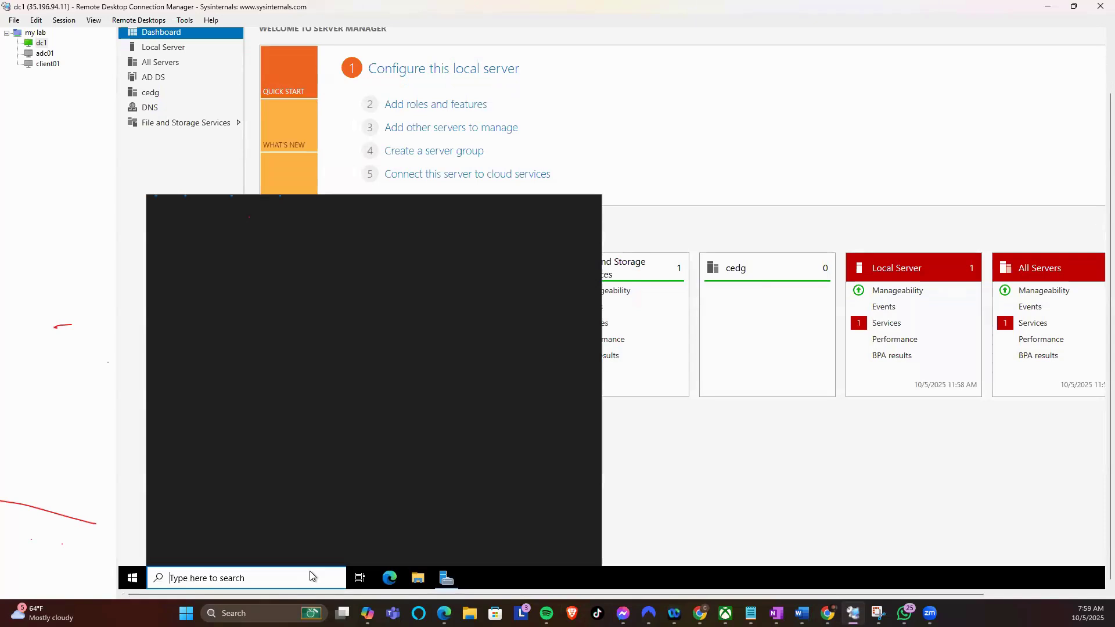
{"action": "type", "text": "cmd"}
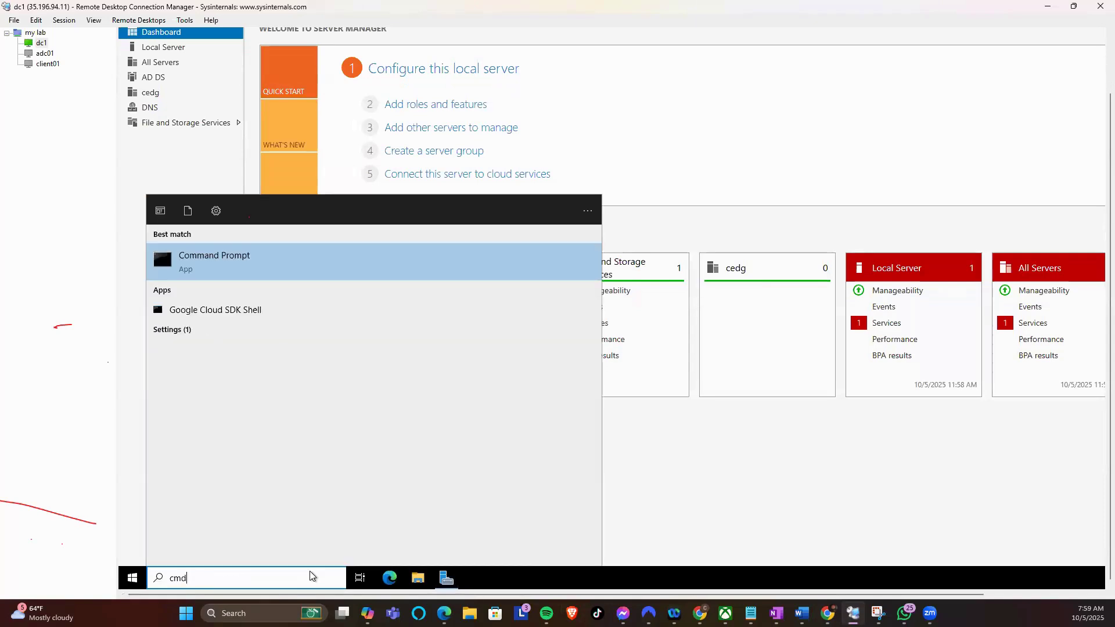
{"action": "left_click", "coordinate": [371, 253]}
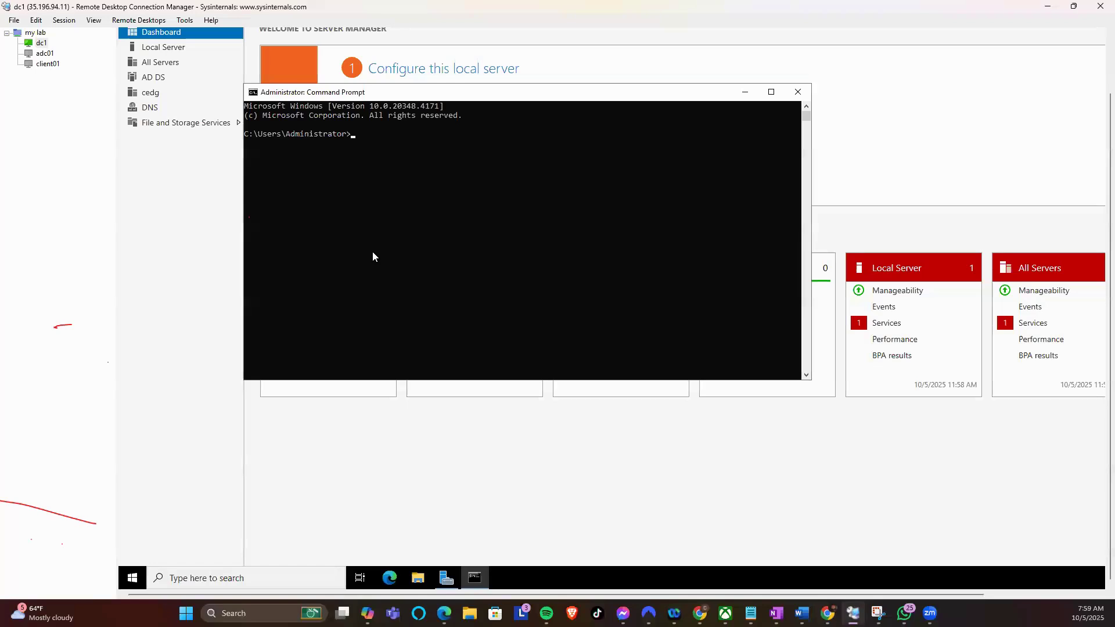
Step: Try to query the FSMO roles by running the command netdump querry fsmo
{"action": "type", "text": "netdump querry fsmo"}
{"action": "key", "text": "Return"}
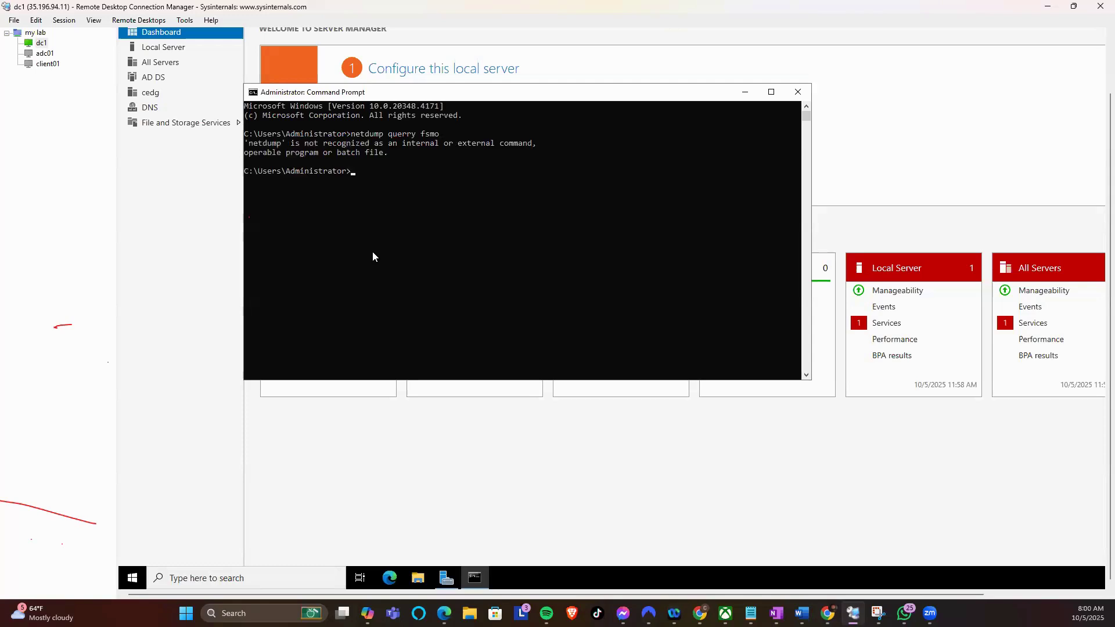
Step: Try to query the FSMO roles by correcting the command name and running netdom querry fsmo
{"action": "key", "text": "Return"}
{"action": "key", "text": "Return"}
{"action": "key", "text": "Up"}
{"action": "key", "text": "Left"}
{"action": "key", "text": "Left"}
{"action": "key", "text": "Left"}
{"action": "key", "text": "Left"}
{"action": "key", "text": "Left"}
{"action": "key", "text": "Left"}
{"action": "key", "text": "Left"}
{"action": "key", "text": "Left"}
{"action": "key", "text": "Left"}
{"action": "key", "text": "Left"}
{"action": "key", "text": "Left"}
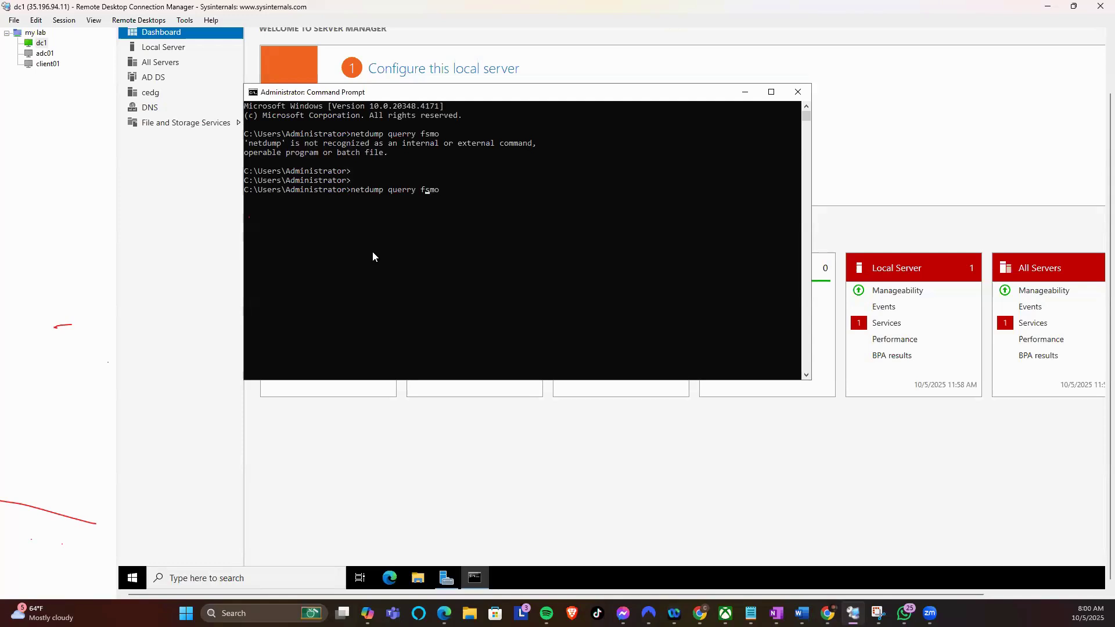
{"action": "key", "text": "Left"}
{"action": "key", "text": "BackSpace"}
{"action": "key", "text": "BackSpace"}
{"action": "key", "text": "BackSpace"}
{"action": "type", "text": "om"}
{"action": "key", "text": "Return"}
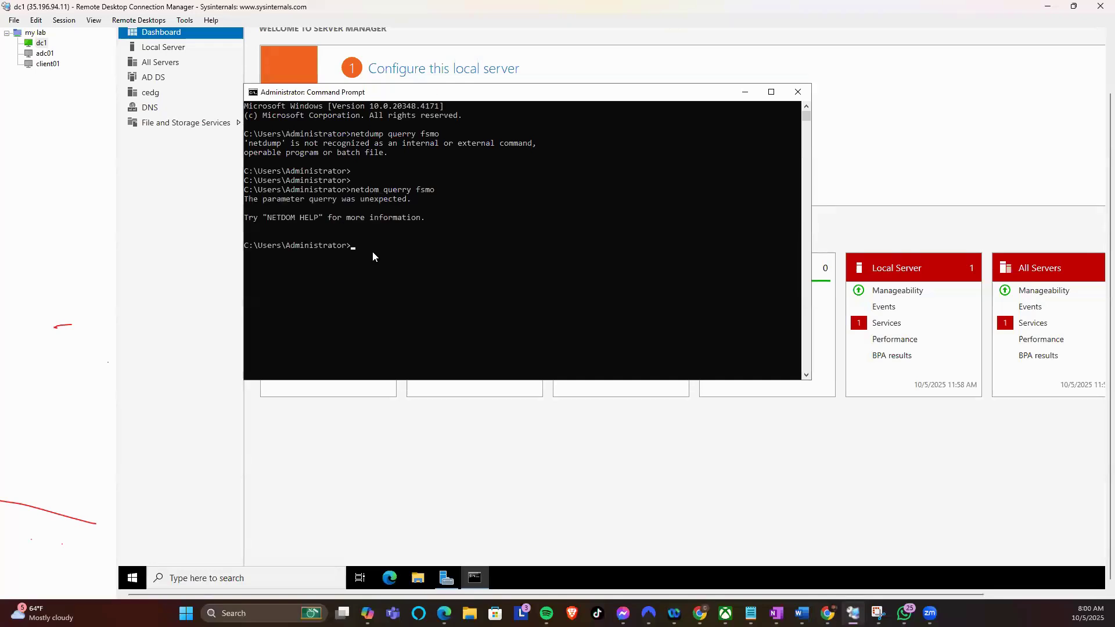
Step: Correct the misspelled parameter and list the FSMO role holders with netdom query fsmo
{"action": "key", "text": "Up"}
{"action": "key", "text": "Left"}
{"action": "key", "text": "Left"}
{"action": "key", "text": "Left"}
{"action": "key", "text": "Left"}
{"action": "key", "text": "Left"}
{"action": "key", "text": "Left"}
{"action": "key", "text": "BackSpace"}
{"action": "key", "text": "Return"}
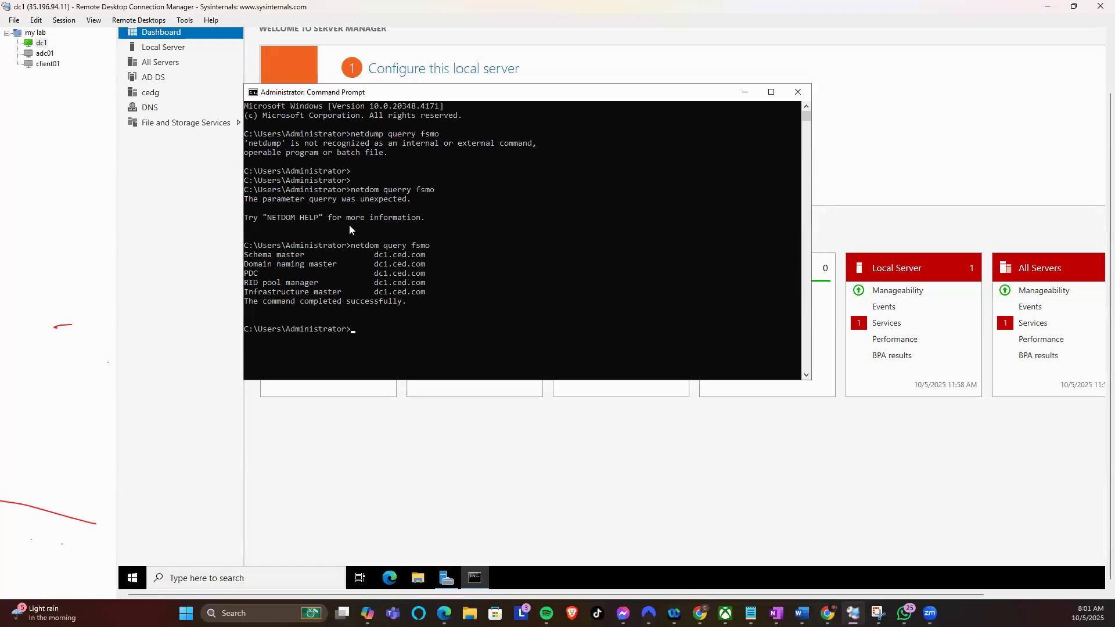
Step: Start an empty console with mmc, read the full names of its available snap-ins, and close the list without adding any
{"action": "type", "text": "mmc"}
{"action": "key", "text": "Return"}
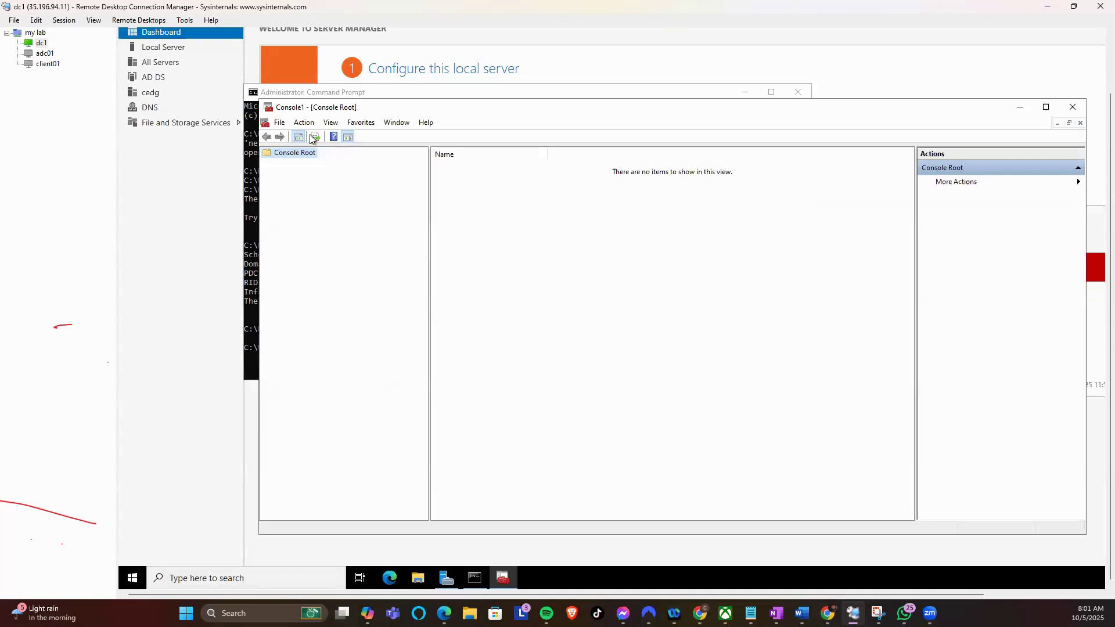
{"action": "left_click", "coordinate": [278, 123]}
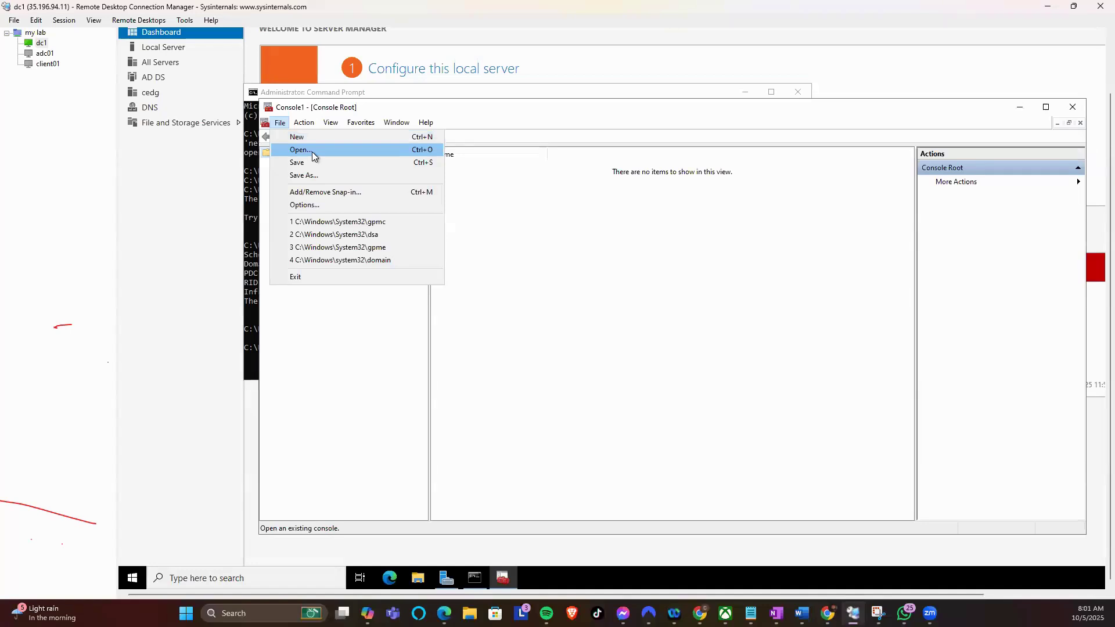
{"action": "left_click", "coordinate": [339, 192]}
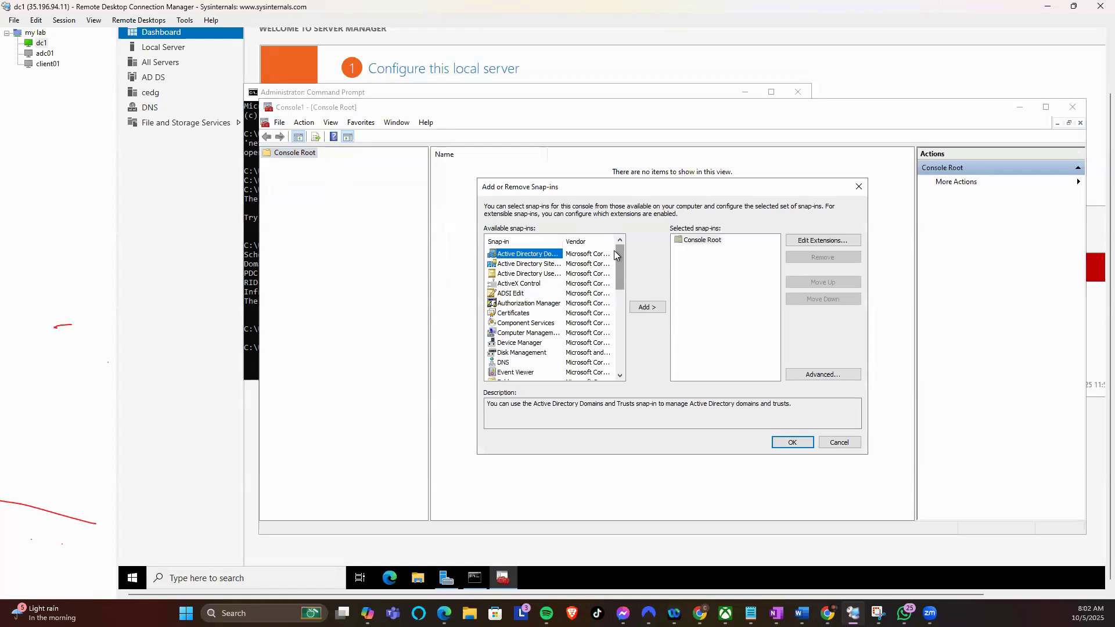
{"action": "left_click", "coordinate": [581, 255]}
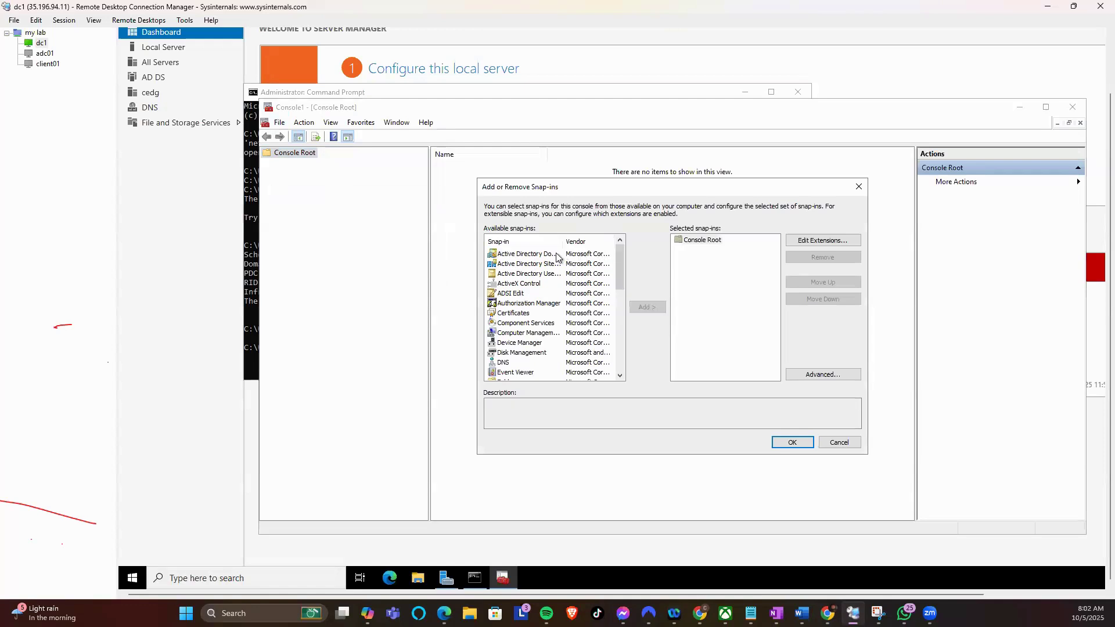
{"action": "left_click", "coordinate": [561, 257]}
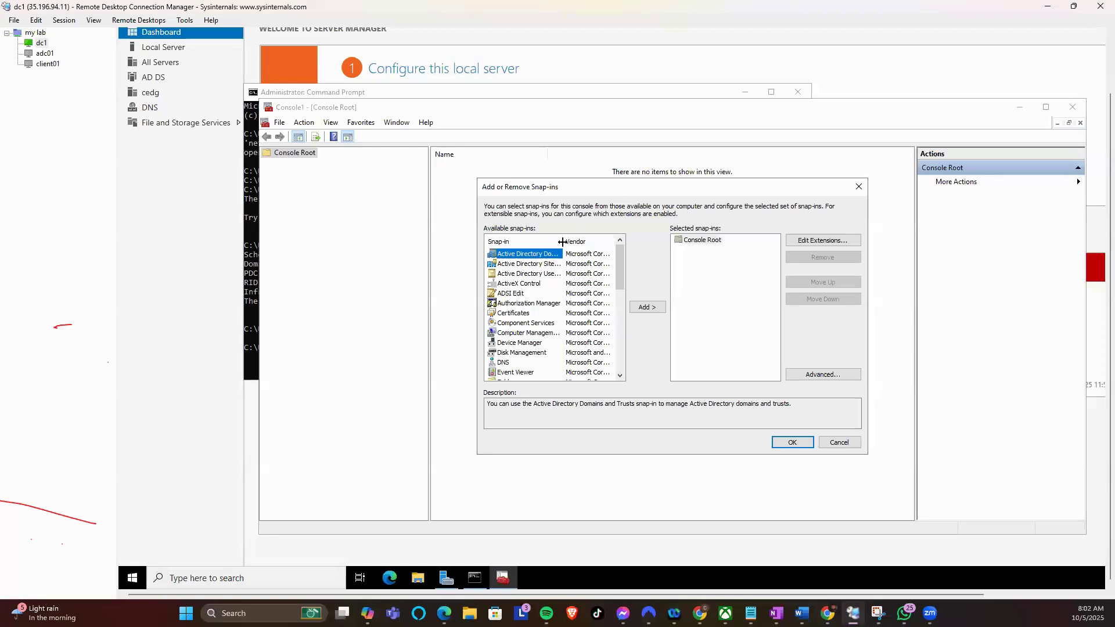
{"action": "left_click_drag", "start_coordinate": [564, 241], "coordinate": [601, 241]}
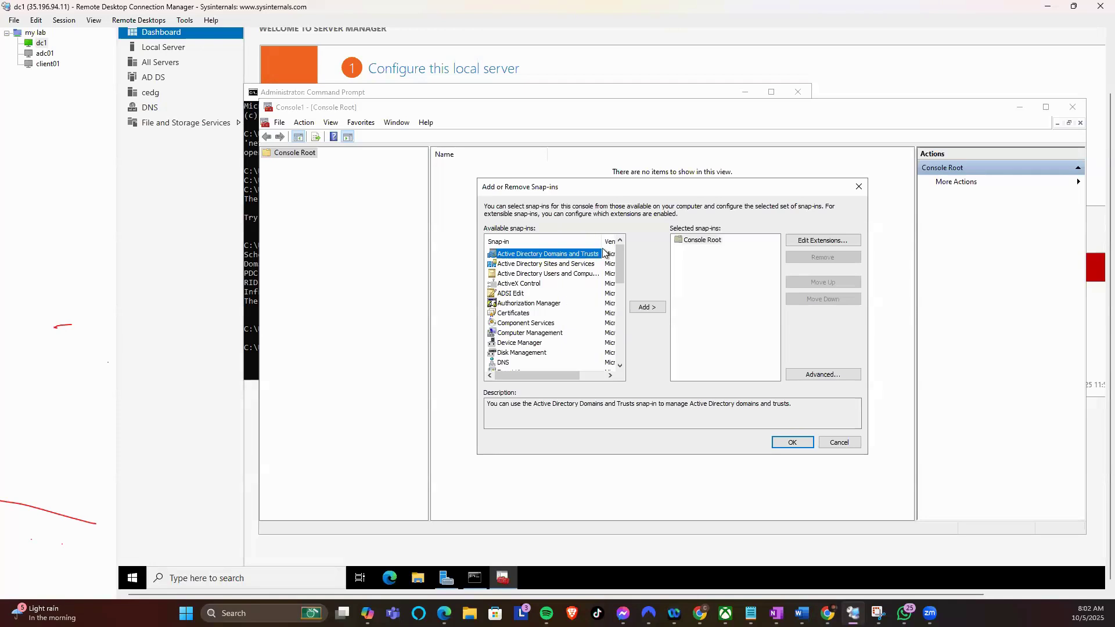
{"action": "left_click_drag", "start_coordinate": [611, 247], "coordinate": [606, 247]}
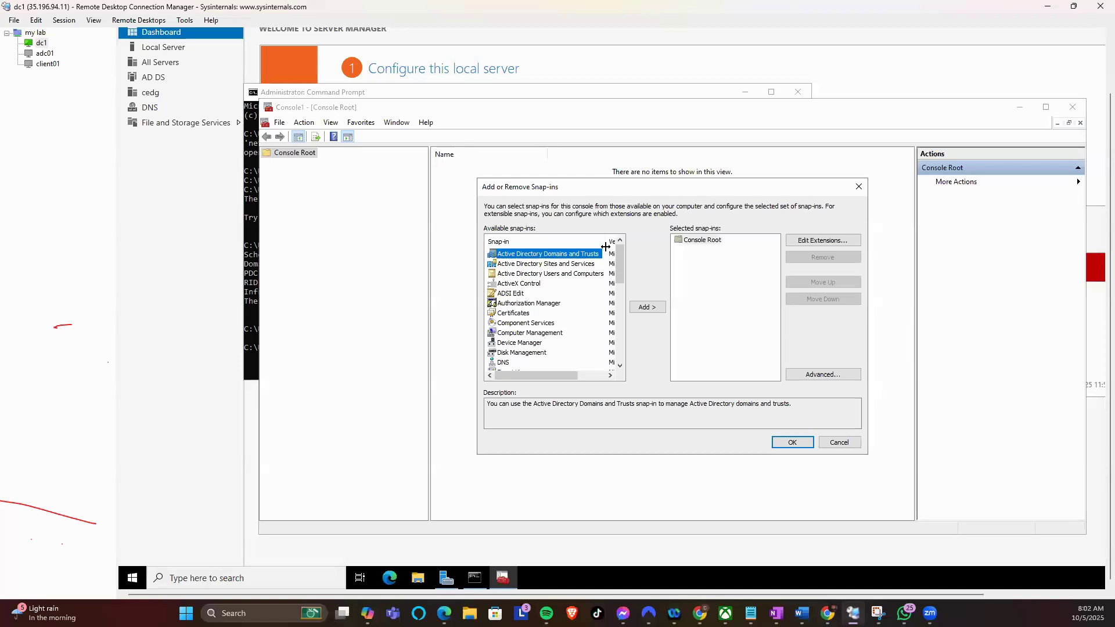
{"action": "left_click", "coordinate": [859, 187]}
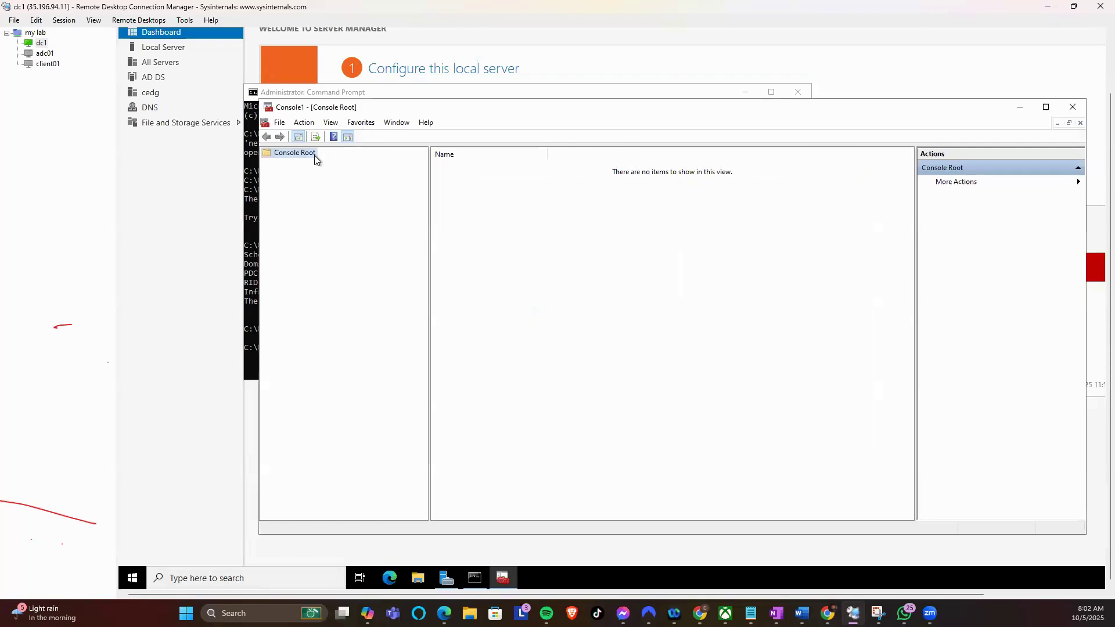
Step: Return to Command Prompt and try to register the schema management library by running regsrv32 schmmgmt.dll
{"action": "left_click", "coordinate": [251, 185]}
{"action": "left_click", "coordinate": [436, 228]}
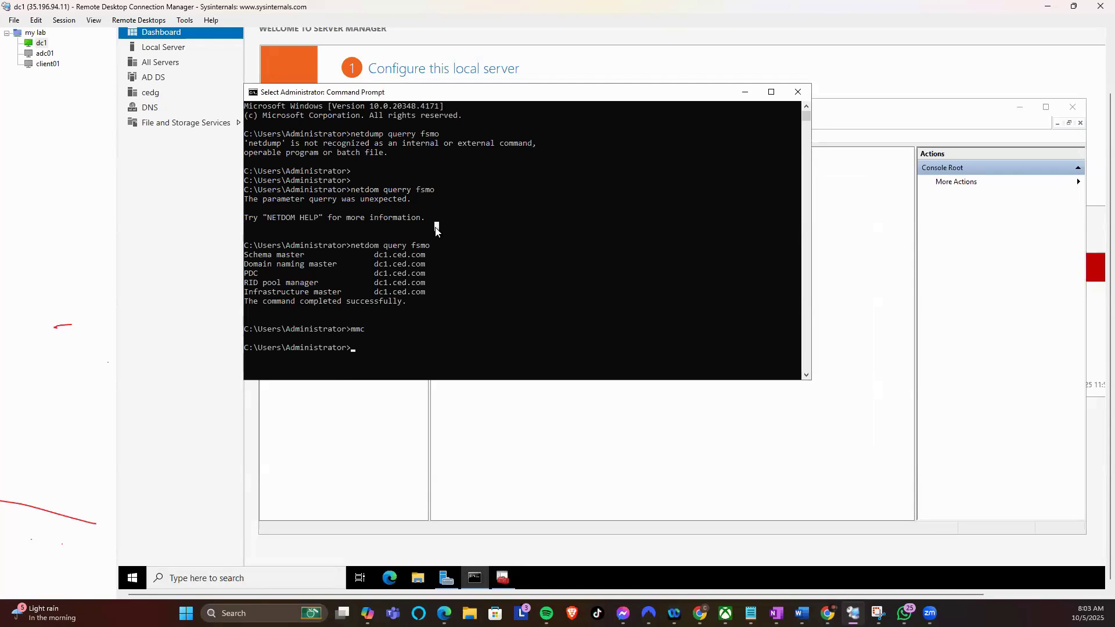
{"action": "type", "text": "schmmg"}
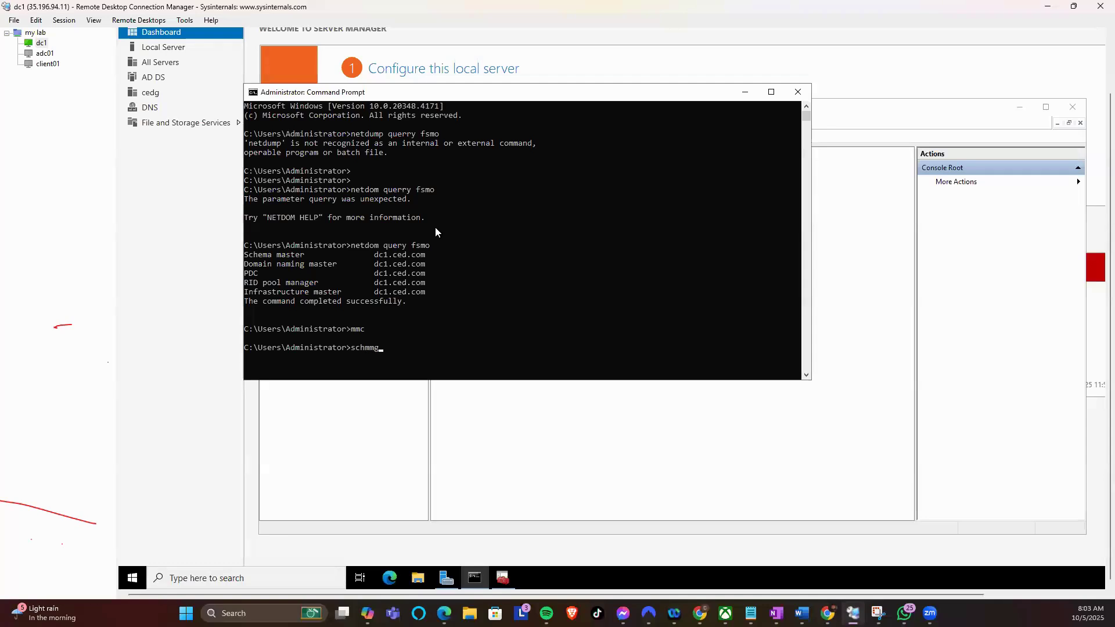
{"action": "type", "text": "tm."}
{"action": "key", "text": "BackSpace"}
{"action": "key", "text": "BackSpace"}
{"action": "key", "text": "BackSpace"}
{"action": "key", "text": "BackSpace"}
{"action": "key", "text": "BackSpace"}
{"action": "key", "text": "BackSpace"}
{"action": "key", "text": "BackSpace"}
{"action": "key", "text": "BackSpace"}
{"action": "key", "text": "BackSpace"}
{"action": "type", "text": "regsrv32 ss"}
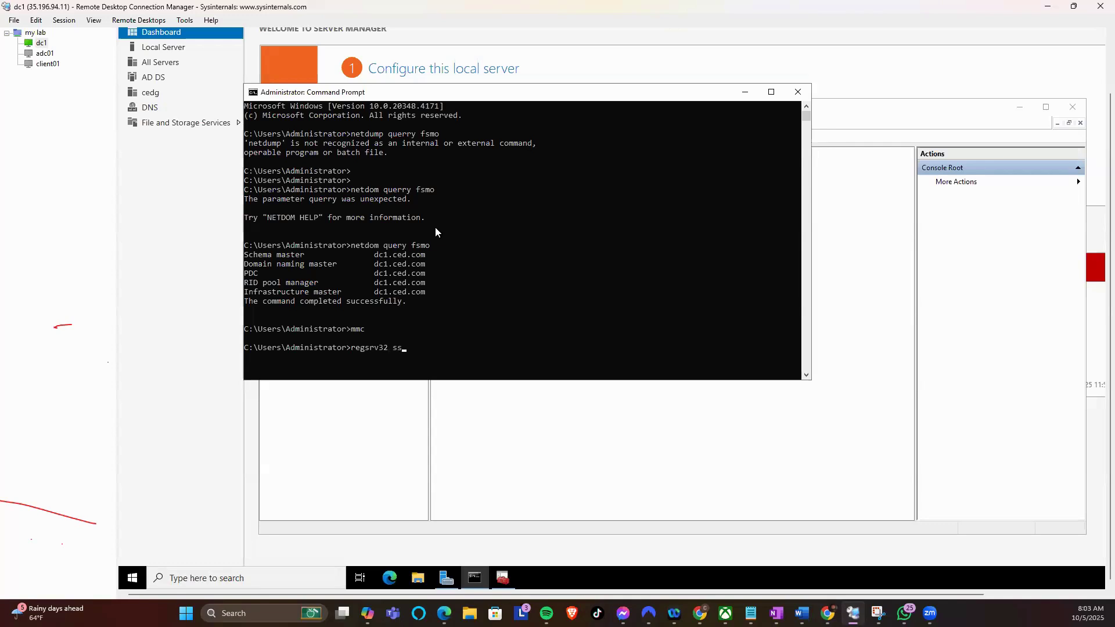
{"action": "key", "text": "BackSpace"}
{"action": "type", "text": "chmmgmt"}
{"action": "type", "text": ".dll"}
{"action": "key", "text": "Return"}
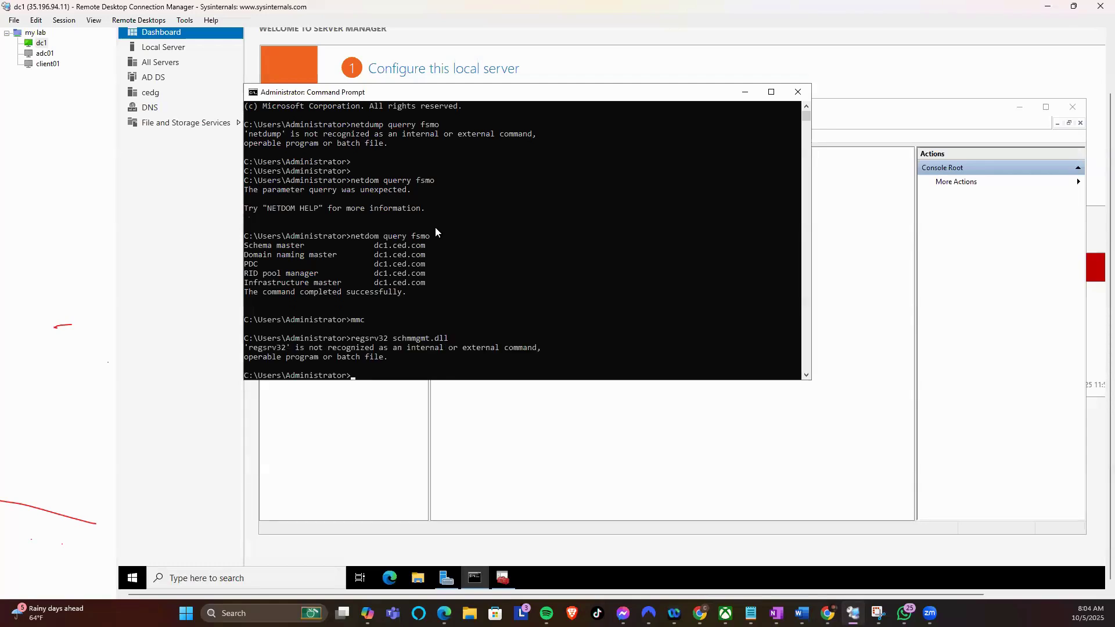
Step: Register the schema management library by running the corrected command regsvr32 schmmgmt.dll, and dismiss the resulting message
{"action": "key", "text": "Up"}
{"action": "key", "text": "Left"}
{"action": "key", "text": "Left"}
{"action": "key", "text": "Left"}
{"action": "key", "text": "Left"}
{"action": "key", "text": "Left"}
{"action": "key", "text": "Left"}
{"action": "key", "text": "Left"}
{"action": "key", "text": "Left"}
{"action": "key", "text": "Left"}
{"action": "key", "text": "Left"}
{"action": "key", "text": "Left"}
{"action": "key", "text": "Left"}
{"action": "key", "text": "Left"}
{"action": "key", "text": "Left"}
{"action": "key", "text": "Left"}
{"action": "key", "text": "Left"}
{"action": "key", "text": "BackSpace"}
{"action": "key", "text": "BackSpace"}
{"action": "key", "text": "BackSpace"}
{"action": "type", "text": "svr"}
{"action": "key", "text": "Return"}
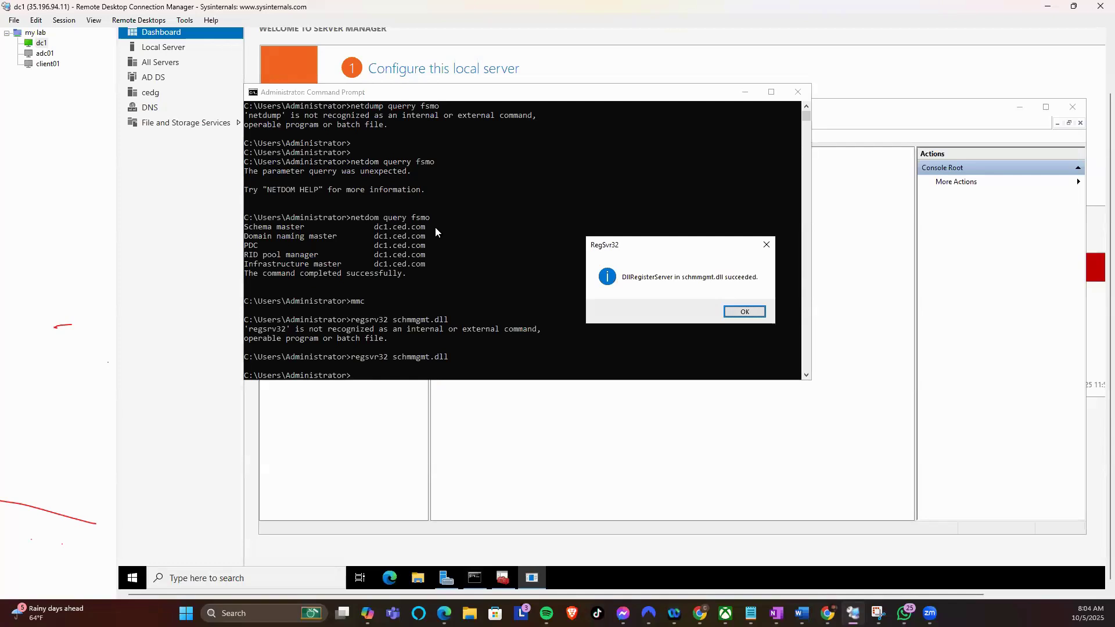
{"action": "left_click", "coordinate": [744, 311]}
Step: Launch a new management console from Command Prompt with mmc
{"action": "left_click", "coordinate": [670, 329]}
{"action": "type", "text": "mmc"}
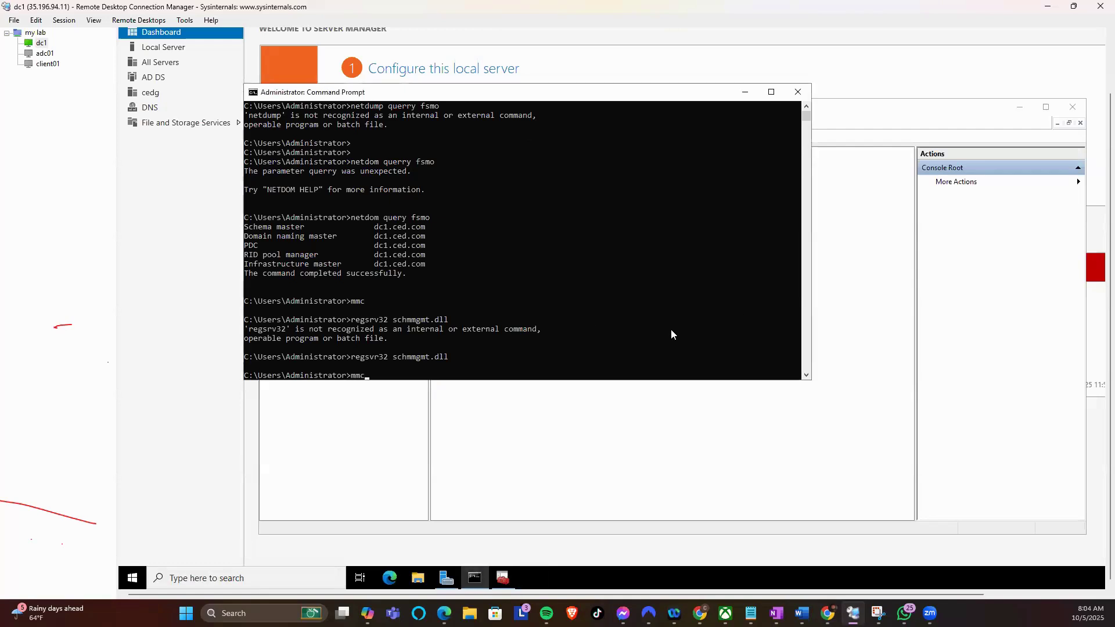
{"action": "key", "text": "Return"}
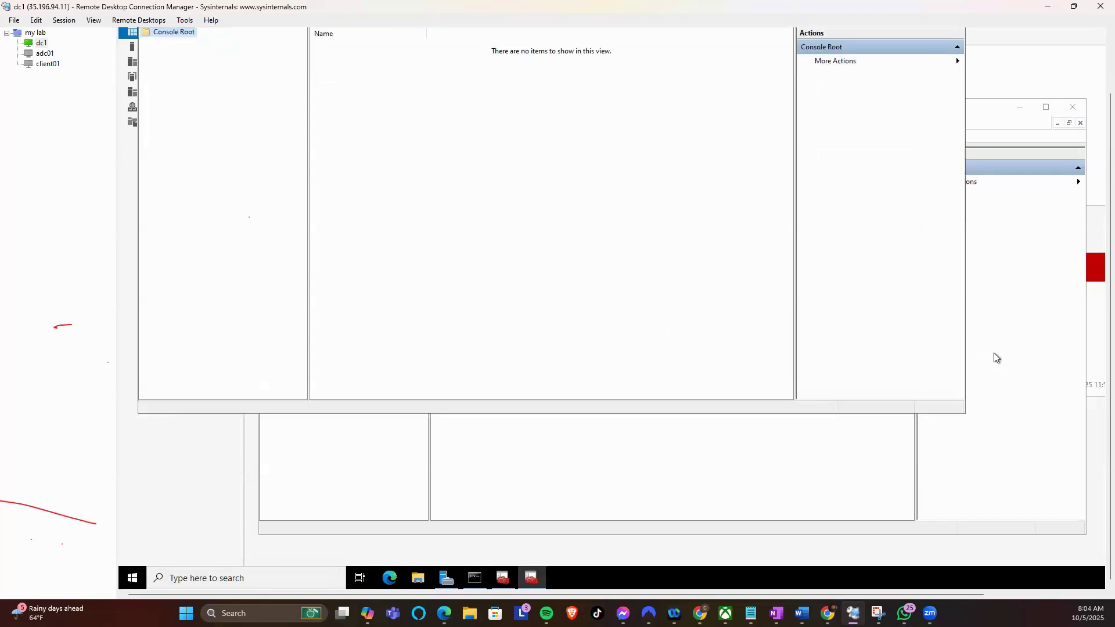
{"action": "scroll", "coordinate": [1094, 389], "scroll_direction": "up", "scroll_amount": 2}
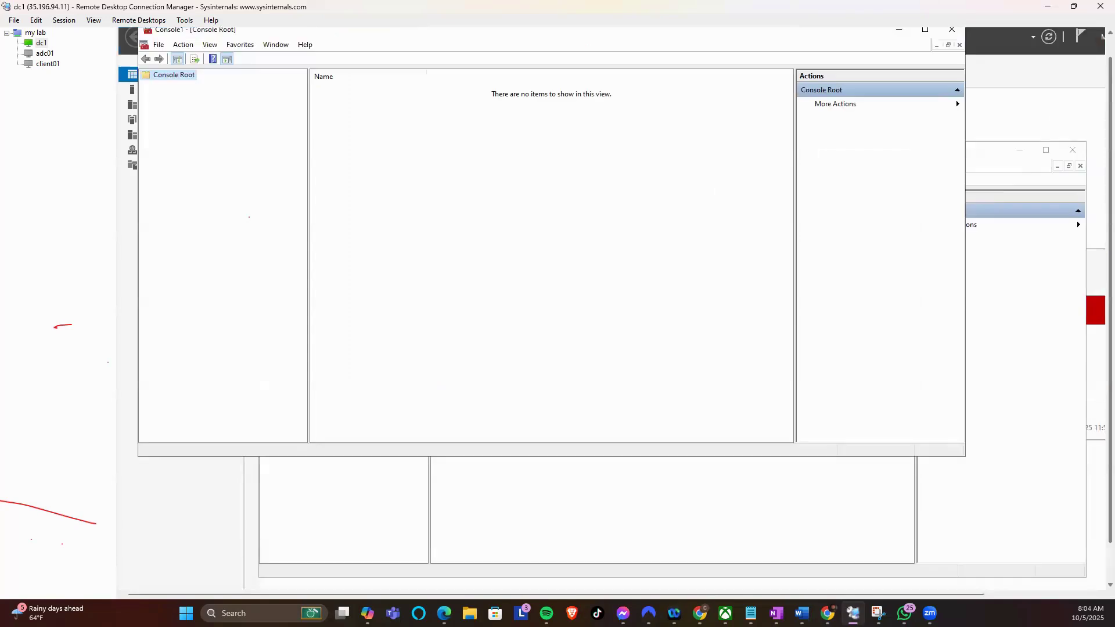
Step: Add the Active Directory Schema snap-in to the new console
{"action": "left_click", "coordinate": [158, 66]}
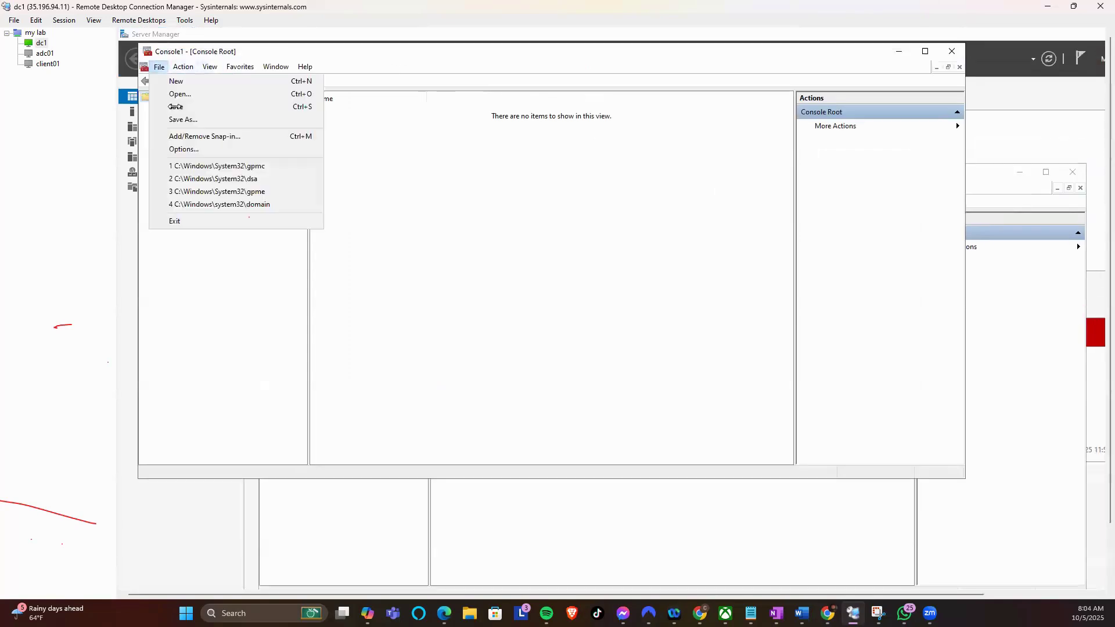
{"action": "left_click", "coordinate": [208, 137]}
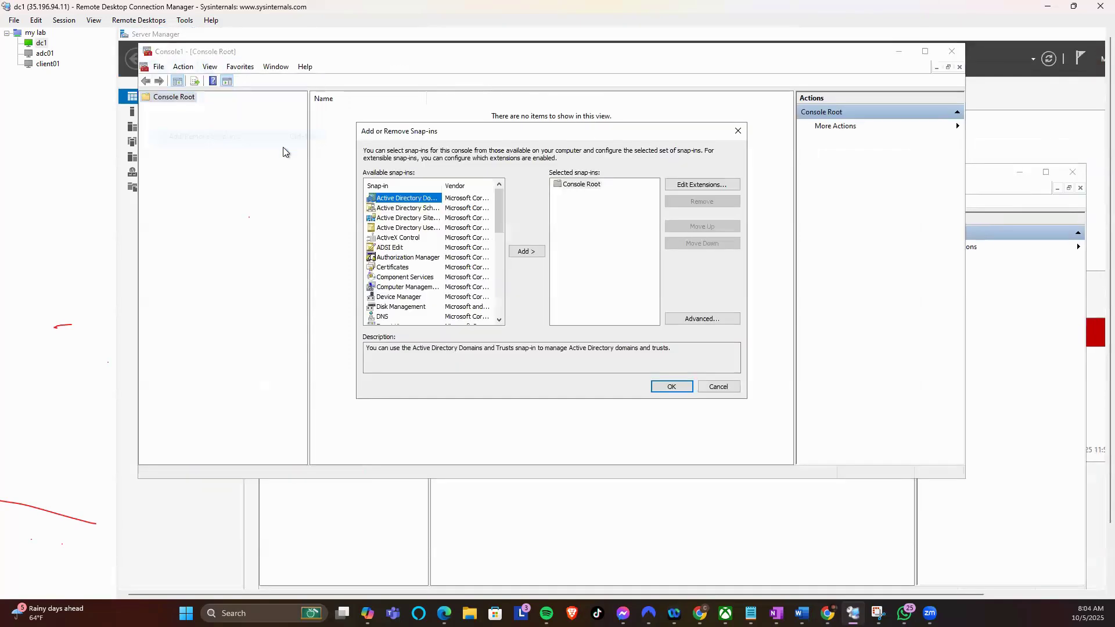
{"action": "left_click_drag", "start_coordinate": [442, 187], "coordinate": [485, 199]}
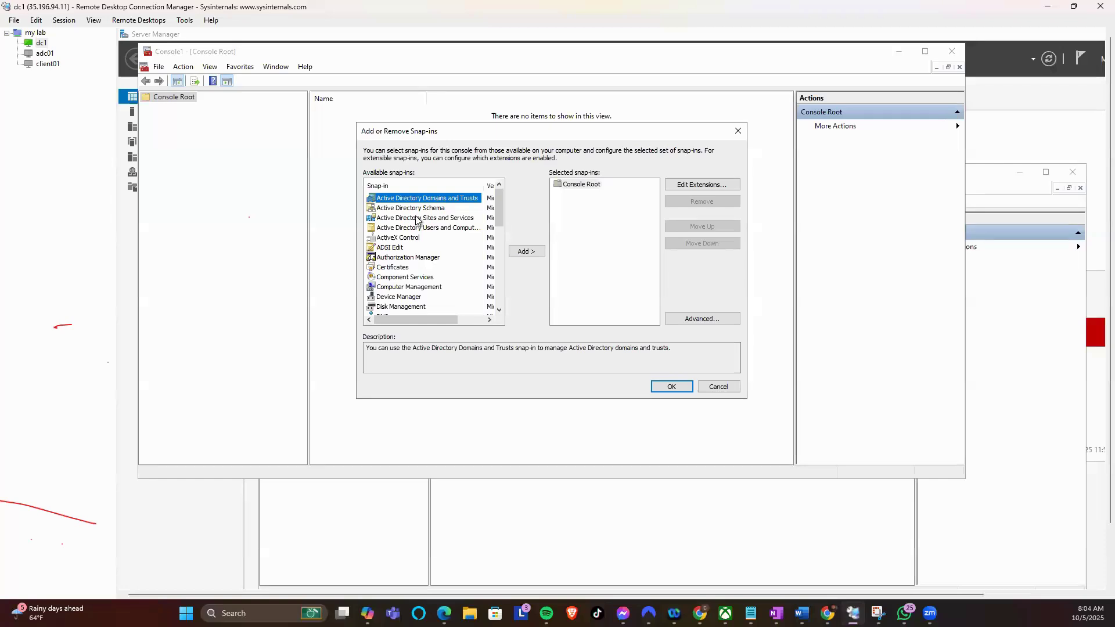
{"action": "key", "text": "Down"}
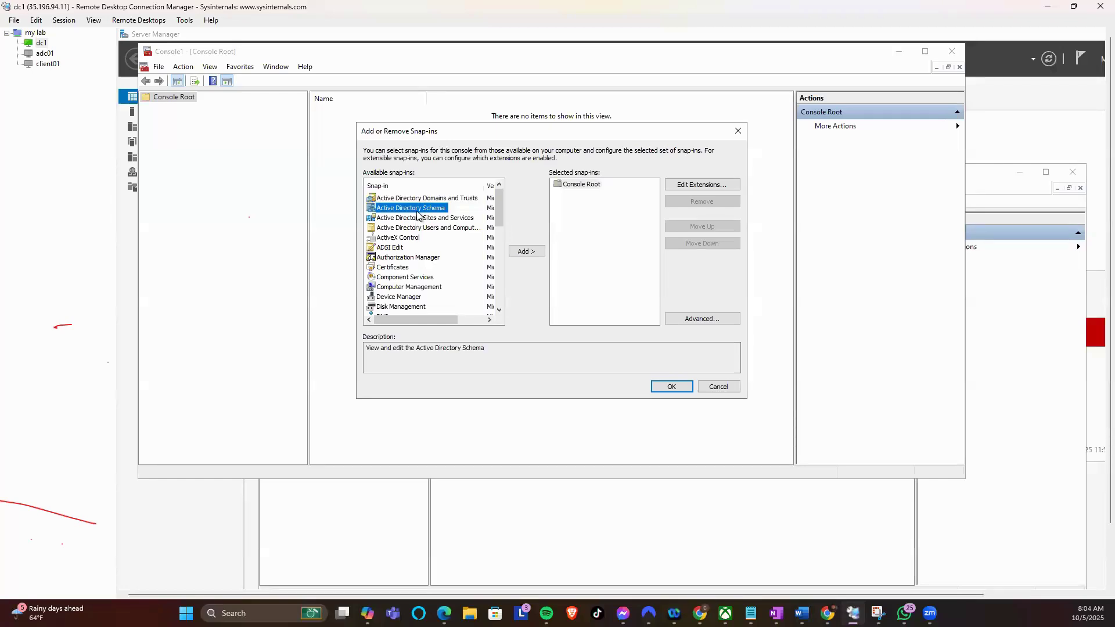
{"action": "left_click", "coordinate": [525, 251]}
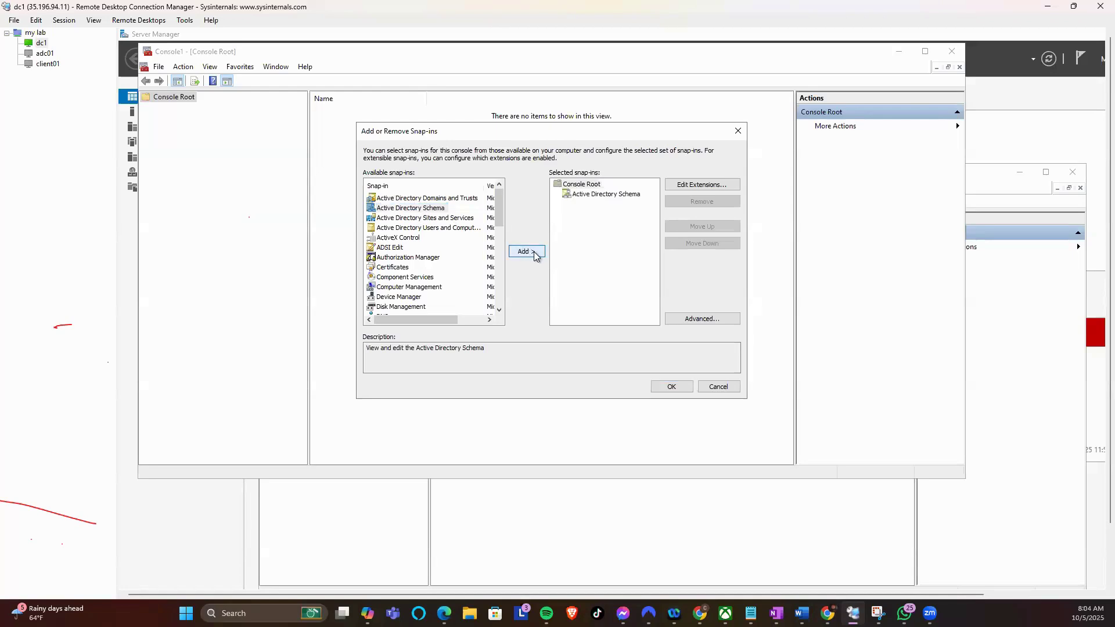
{"action": "left_click", "coordinate": [671, 386]}
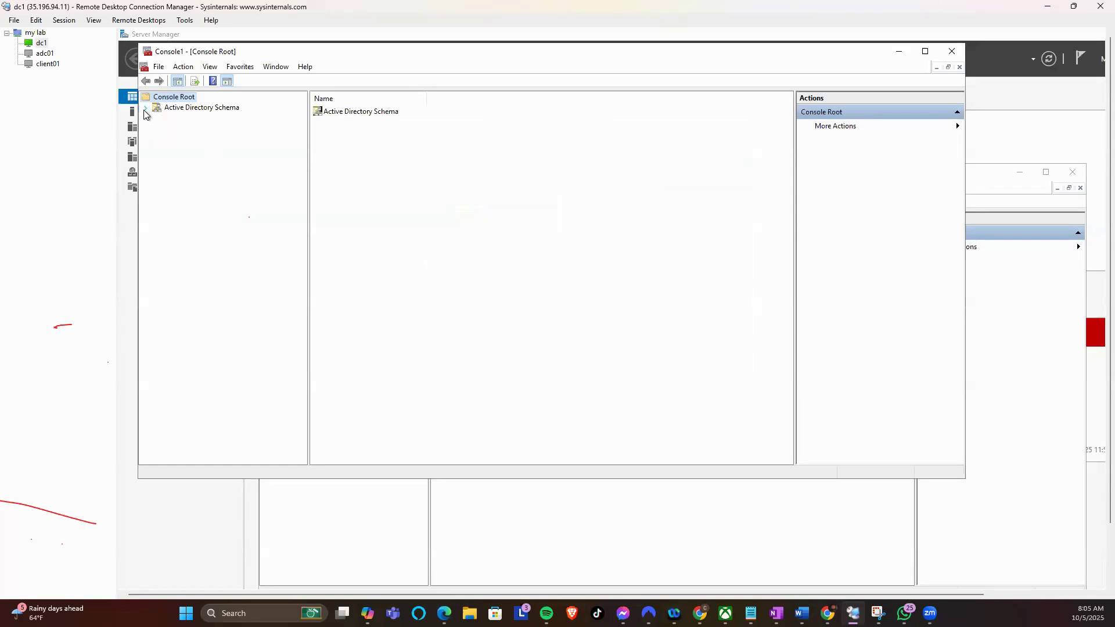
Step: Expand Active Directory Schema and its Classes folder, and look through the schema classes
{"action": "left_click", "coordinate": [156, 119]}
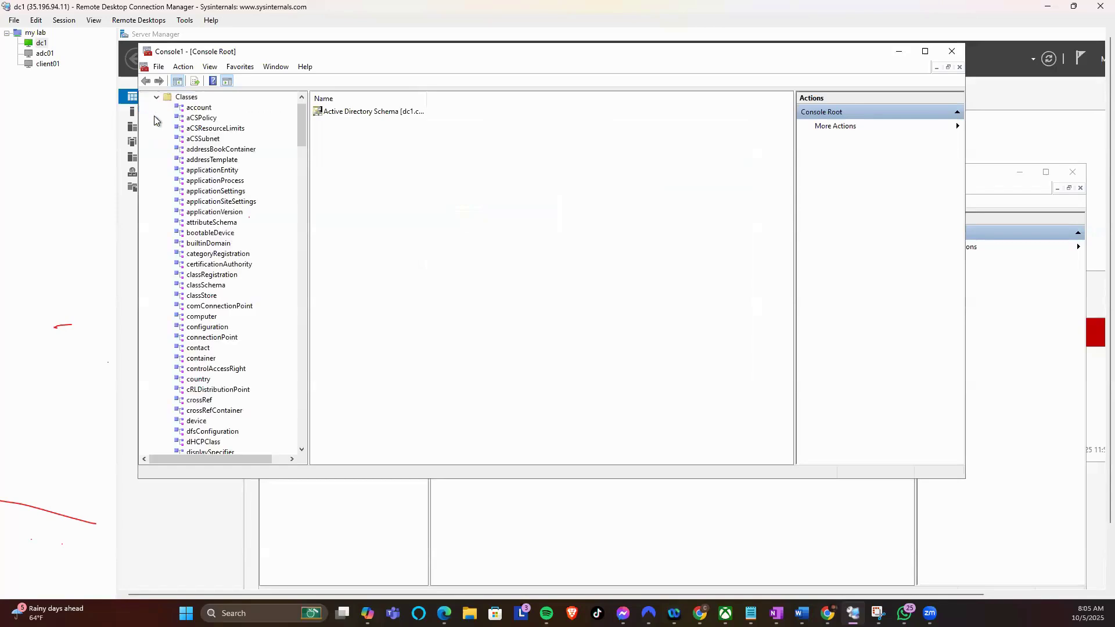
{"action": "scroll", "coordinate": [220, 182], "scroll_direction": "up", "scroll_amount": 1}
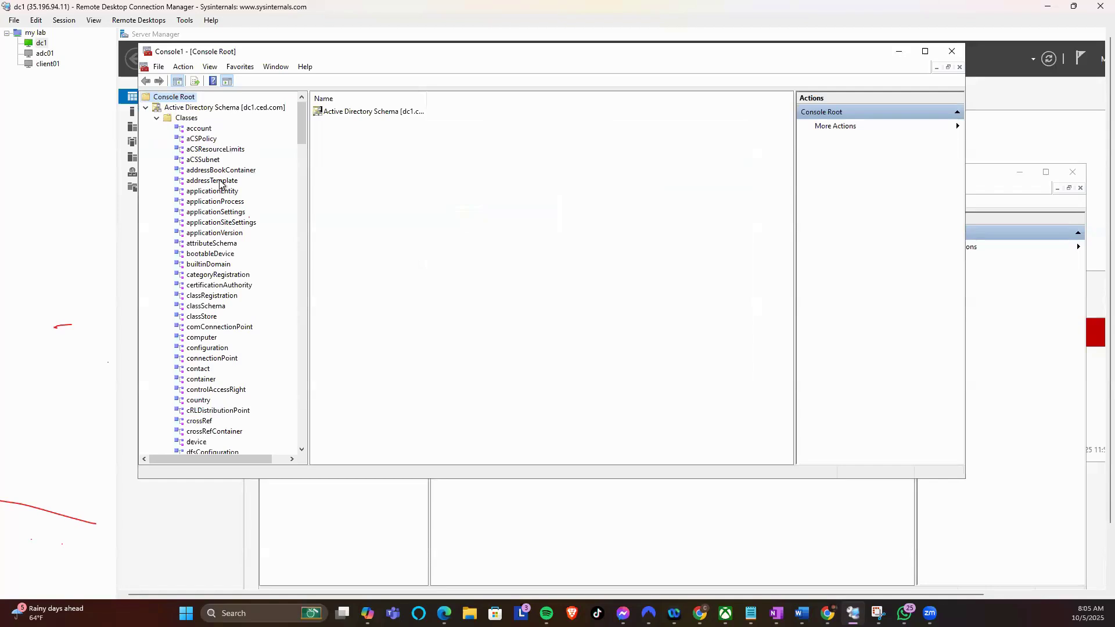
{"action": "scroll", "coordinate": [221, 183], "scroll_direction": "down", "scroll_amount": 4}
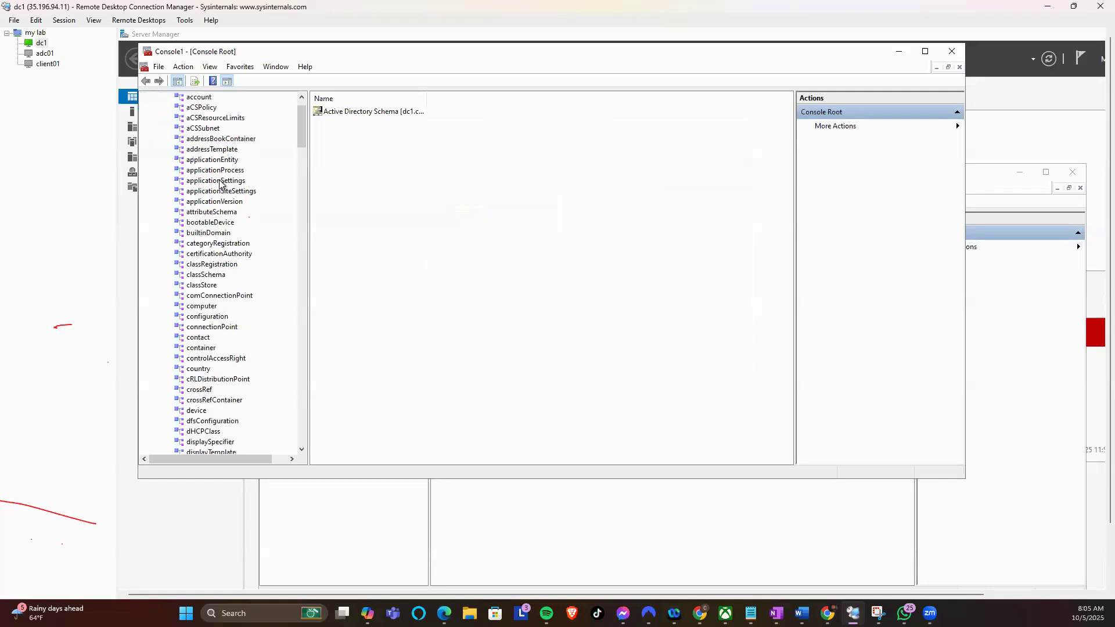
{"action": "scroll", "coordinate": [220, 183], "scroll_direction": "down", "scroll_amount": 4}
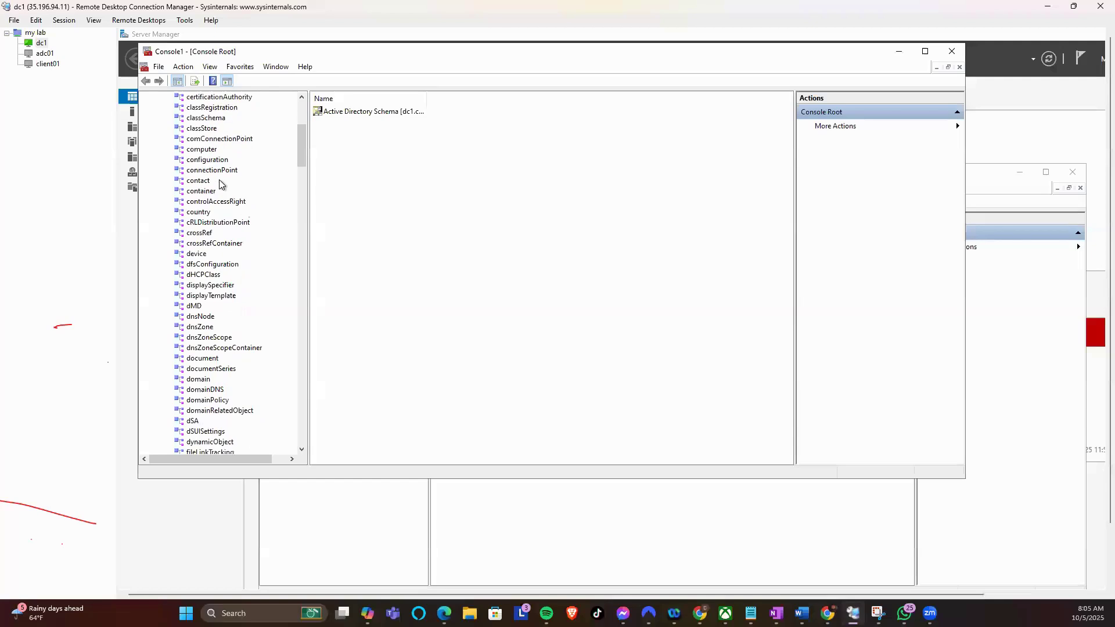
{"action": "scroll", "coordinate": [221, 183], "scroll_direction": "down", "scroll_amount": 4}
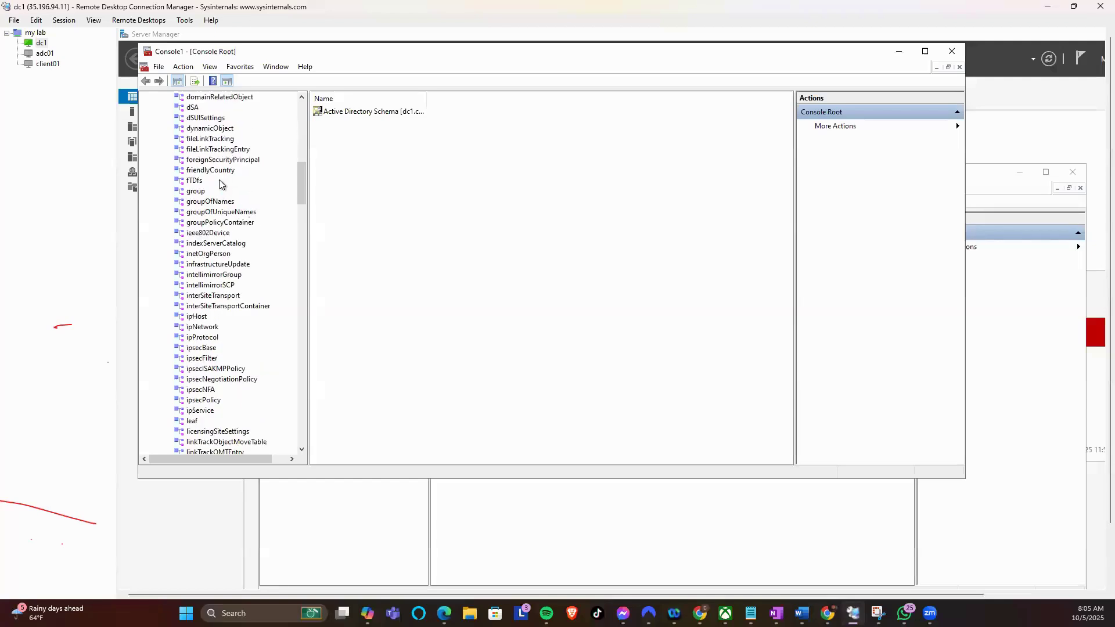
{"action": "scroll", "coordinate": [220, 183], "scroll_direction": "up", "scroll_amount": 9}
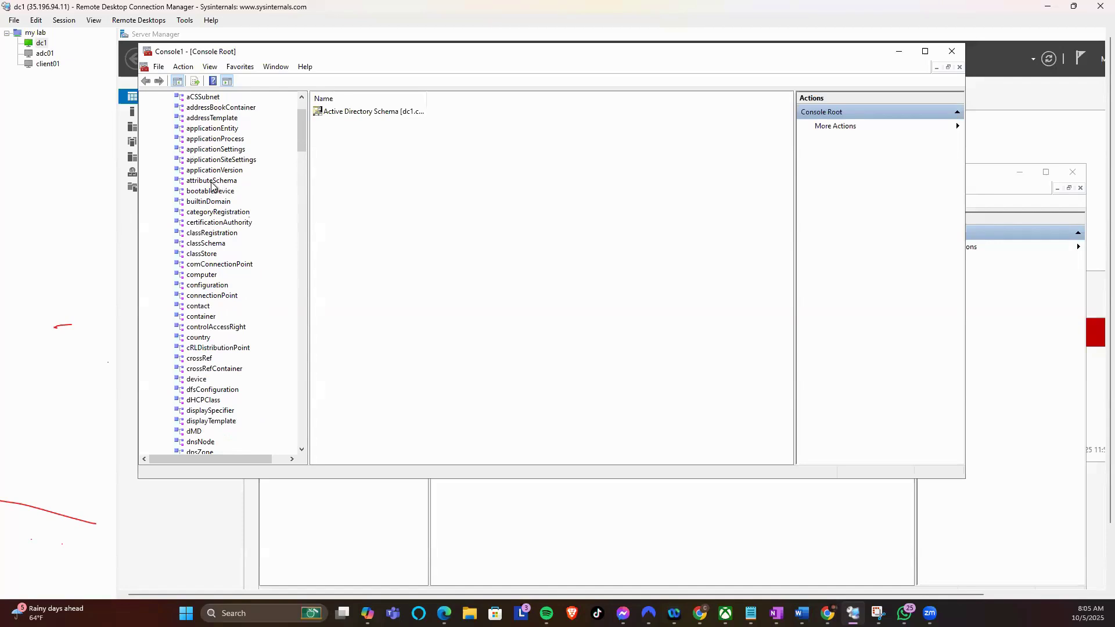
Step: Show the contents of the attributeSchema class and look through the class list down to the Attributes folder
{"action": "left_click", "coordinate": [212, 182]}
{"action": "scroll", "coordinate": [216, 185], "scroll_direction": "down", "scroll_amount": 11}
{"action": "scroll", "coordinate": [216, 186], "scroll_direction": "down", "scroll_amount": 15}
{"action": "scroll", "coordinate": [216, 186], "scroll_direction": "down", "scroll_amount": 13}
{"action": "scroll", "coordinate": [216, 186], "scroll_direction": "down", "scroll_amount": 18}
{"action": "scroll", "coordinate": [217, 186], "scroll_direction": "down", "scroll_amount": 12}
{"action": "scroll", "coordinate": [217, 185], "scroll_direction": "down", "scroll_amount": 7}
{"action": "scroll", "coordinate": [217, 186], "scroll_direction": "down", "scroll_amount": 1}
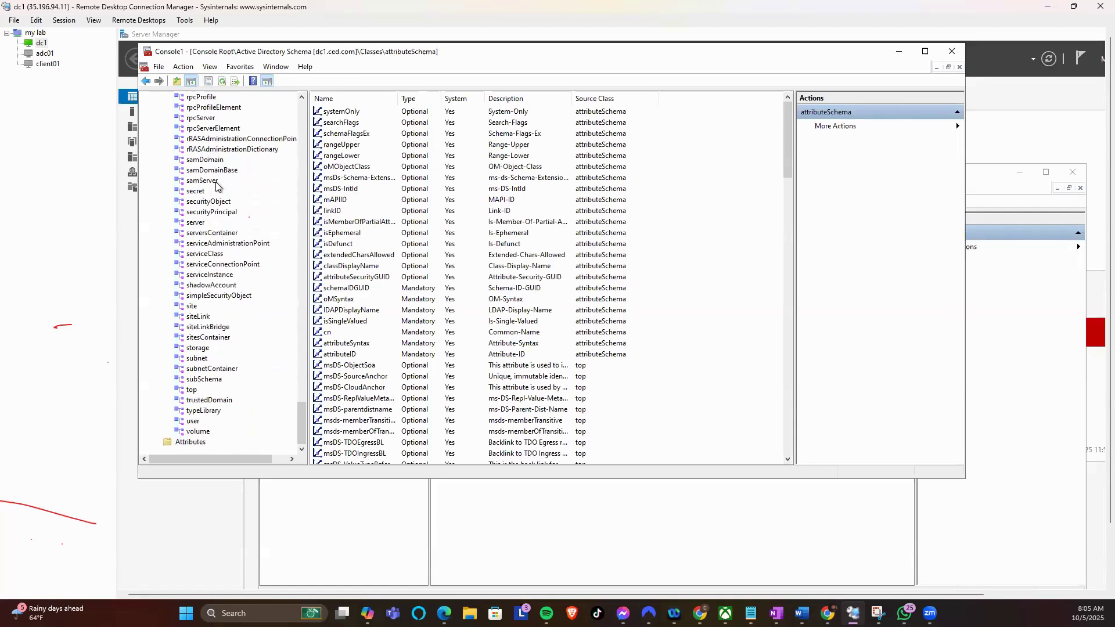
{"action": "scroll", "coordinate": [213, 267], "scroll_direction": "up", "scroll_amount": 2}
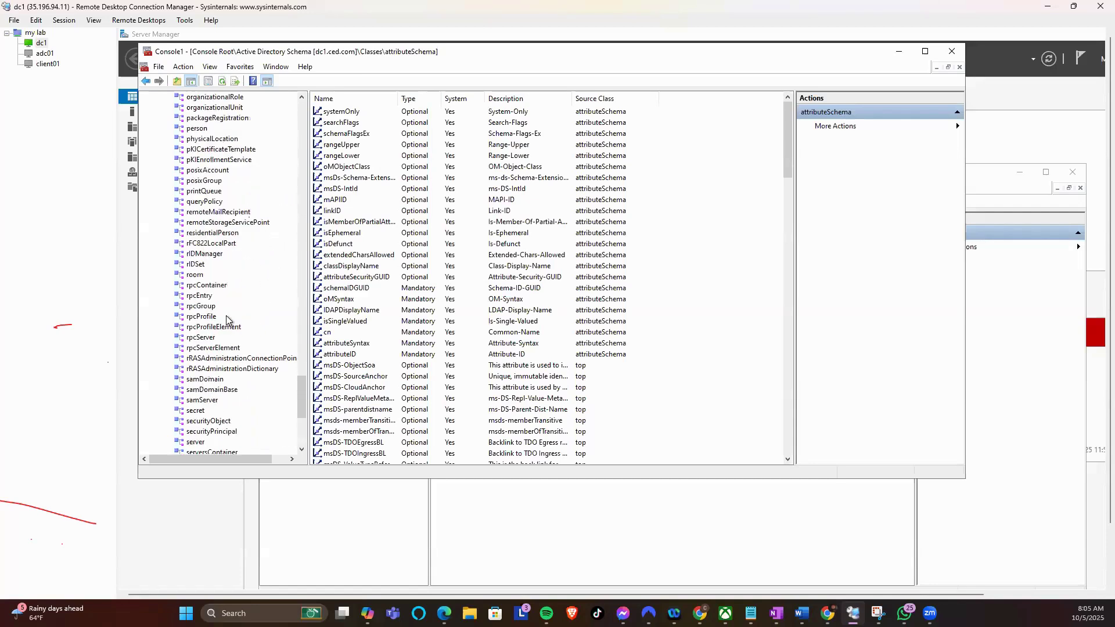
{"action": "scroll", "coordinate": [221, 307], "scroll_direction": "down", "scroll_amount": 2}
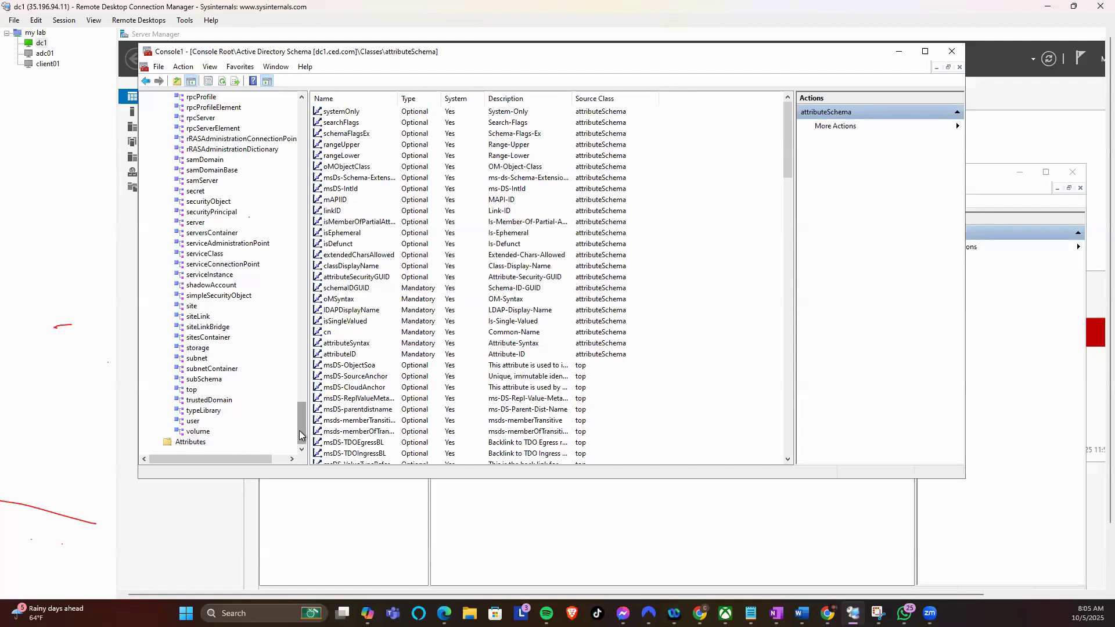
{"action": "left_click_drag", "start_coordinate": [301, 434], "coordinate": [306, 128]}
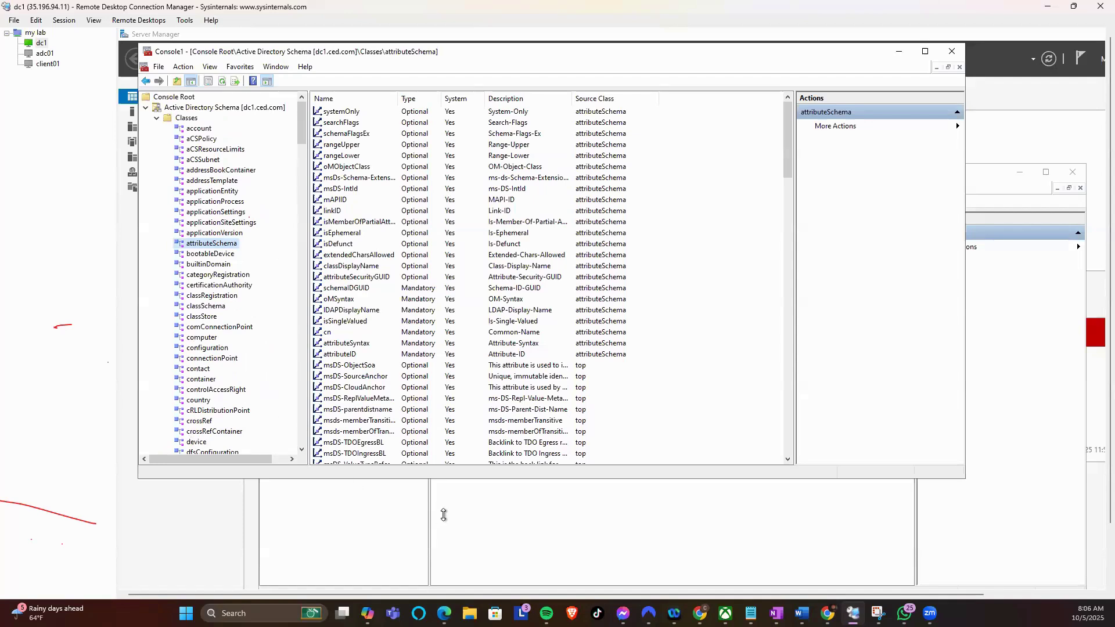
{"action": "left_click_drag", "start_coordinate": [1107, 513], "coordinate": [1096, 574]}
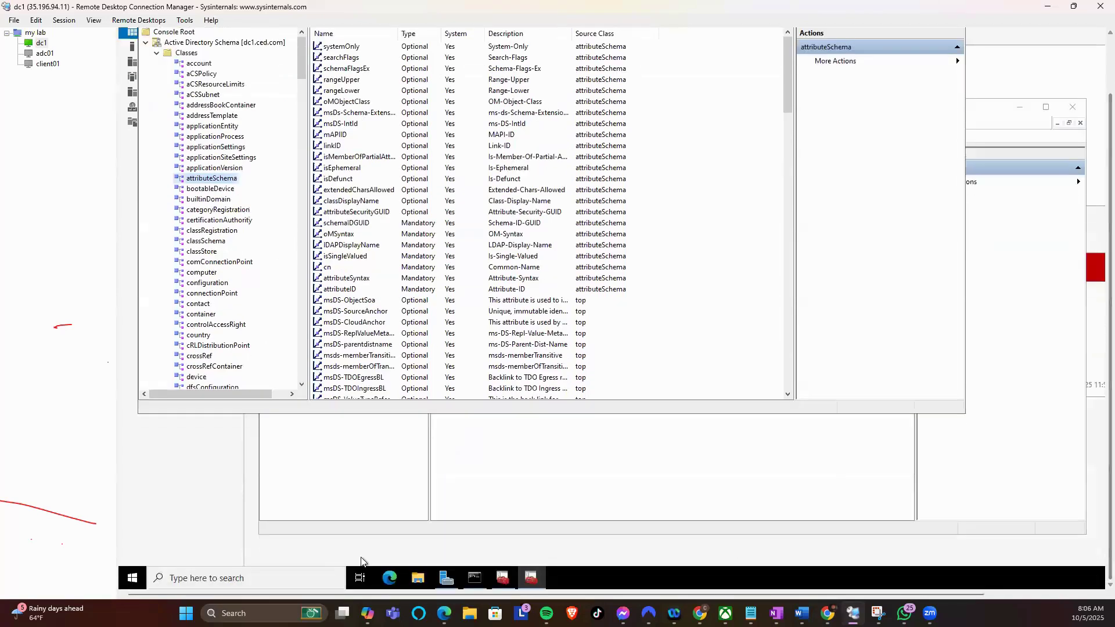
{"action": "left_click", "coordinate": [262, 573]}
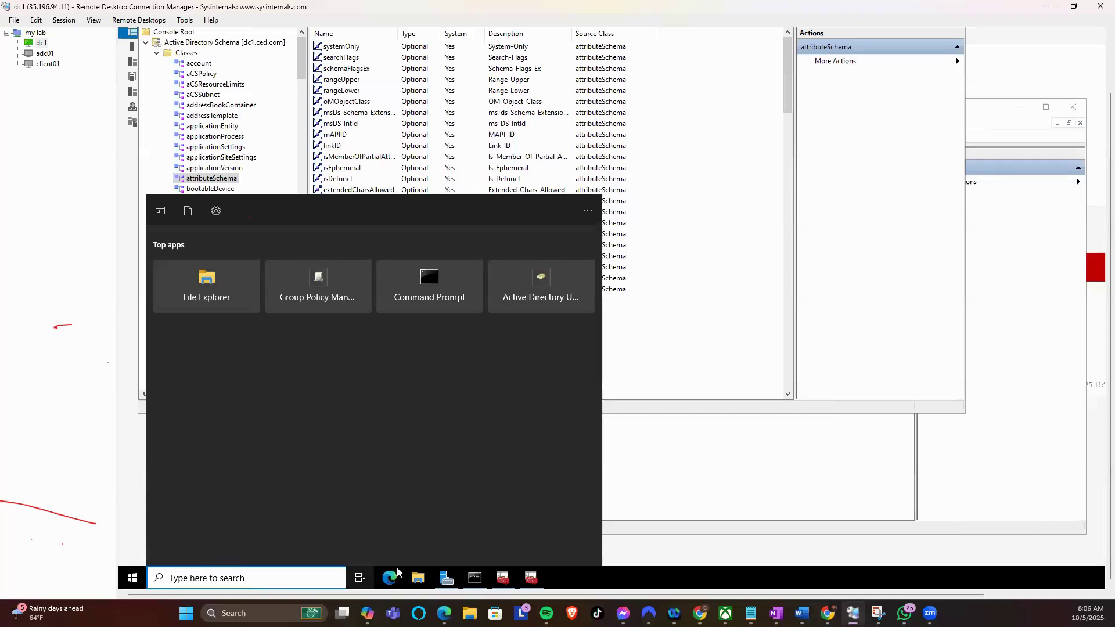
{"action": "type", "text": "active"}
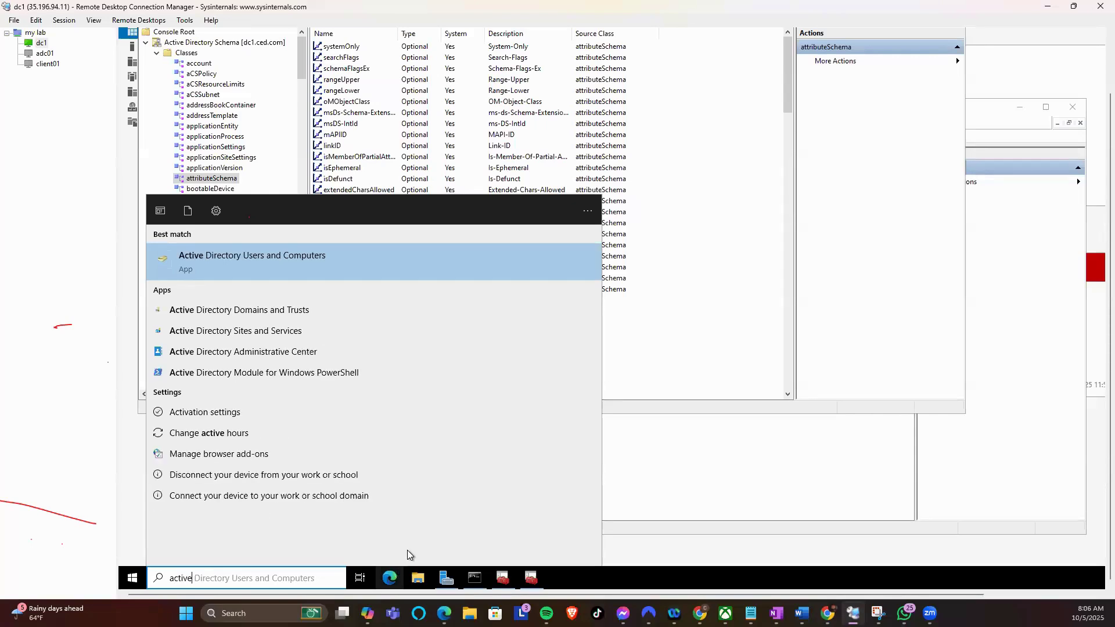
{"action": "left_click", "coordinate": [942, 314]}
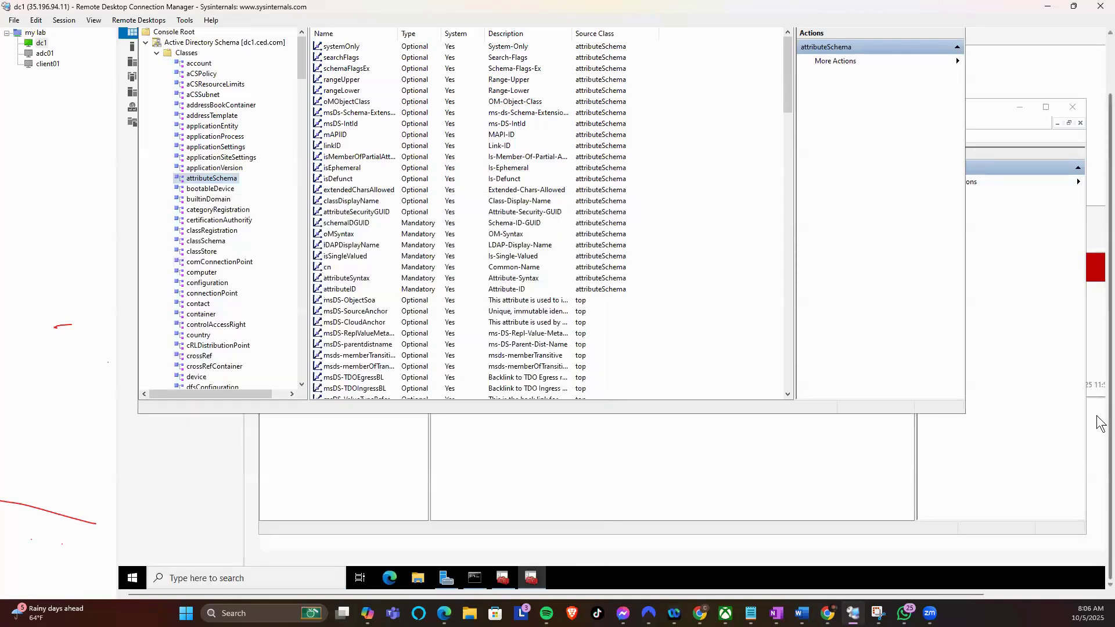
Step: Close the Active Directory Schema console without saving its settings
{"action": "scroll", "coordinate": [1100, 424], "scroll_direction": "up", "scroll_amount": 2}
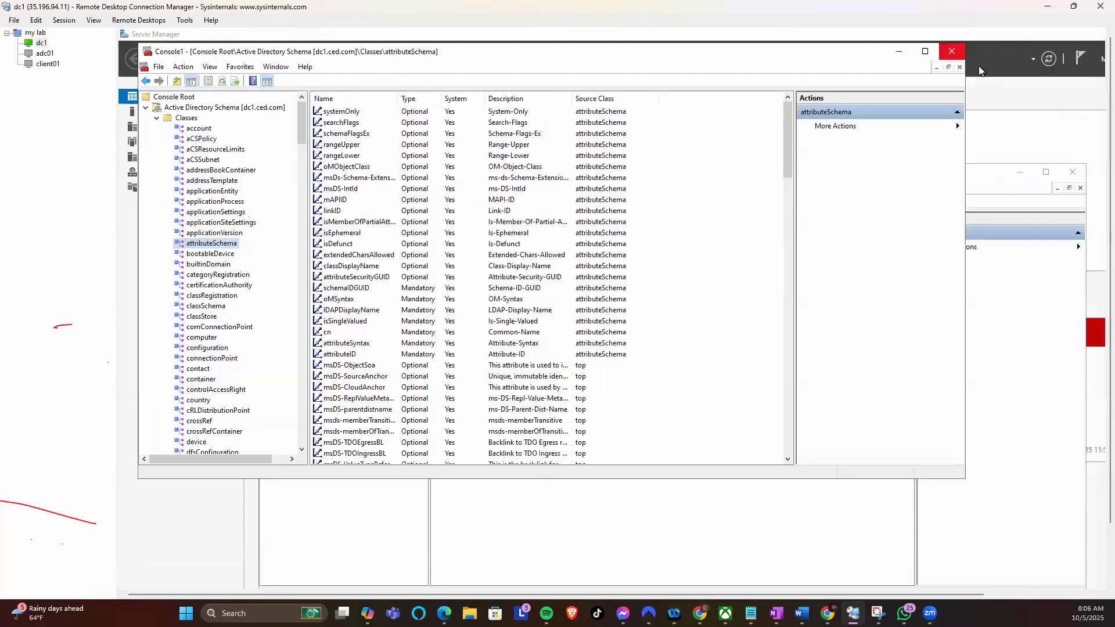
{"action": "left_click", "coordinate": [951, 51]}
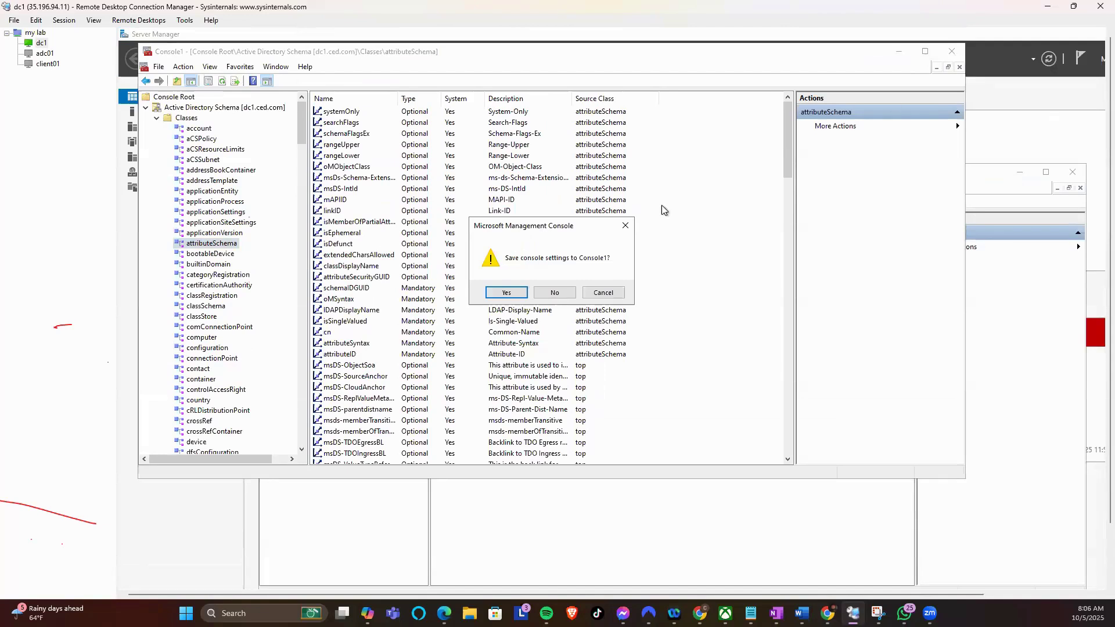
{"action": "left_click", "coordinate": [566, 291]}
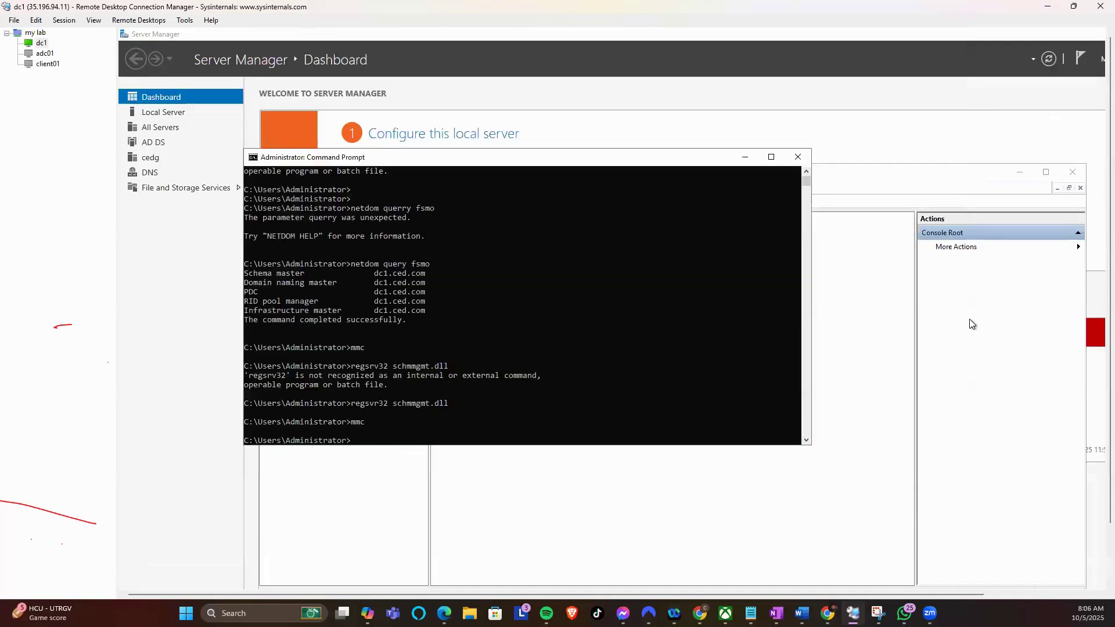
Step: Search the server for domain.msc and open the Active Directory Domains and Trusts console
{"action": "left_click_drag", "start_coordinate": [908, 595], "coordinate": [1019, 569]}
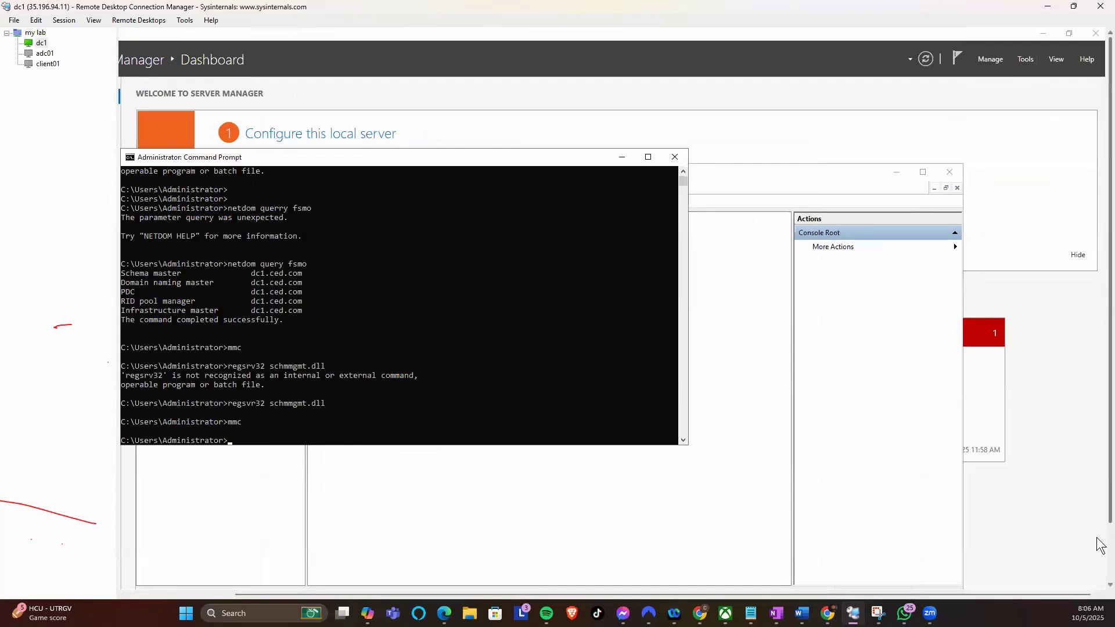
{"action": "scroll", "coordinate": [1100, 569], "scroll_direction": "down", "scroll_amount": 1}
{"action": "scroll", "coordinate": [361, 566], "scroll_direction": "down", "scroll_amount": 2}
{"action": "left_click", "coordinate": [218, 577]}
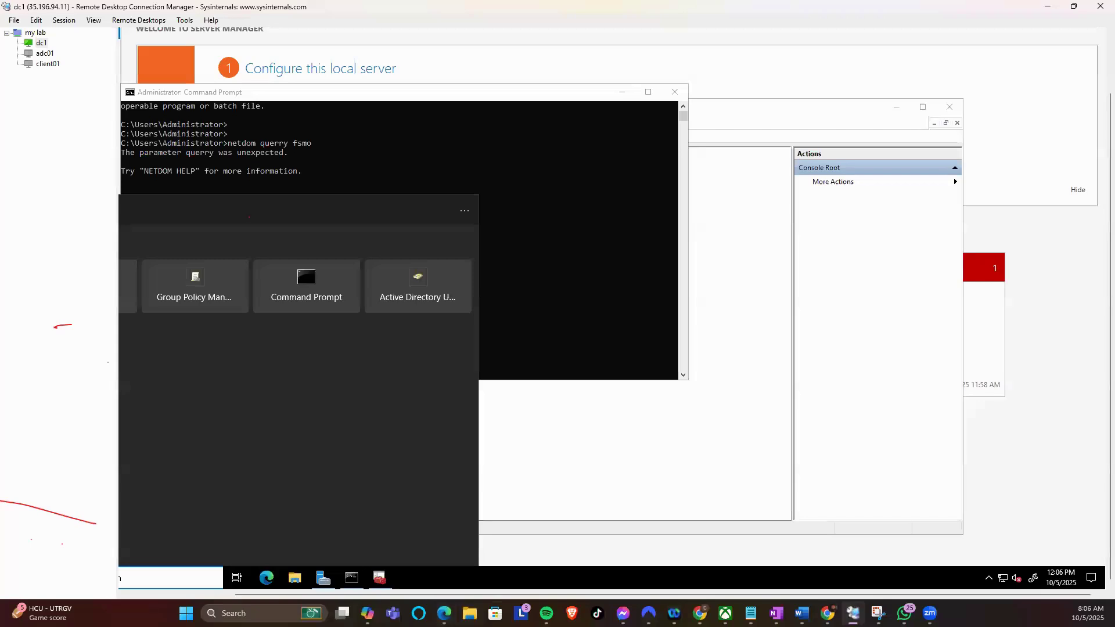
{"action": "left_click_drag", "start_coordinate": [533, 595], "coordinate": [381, 590]}
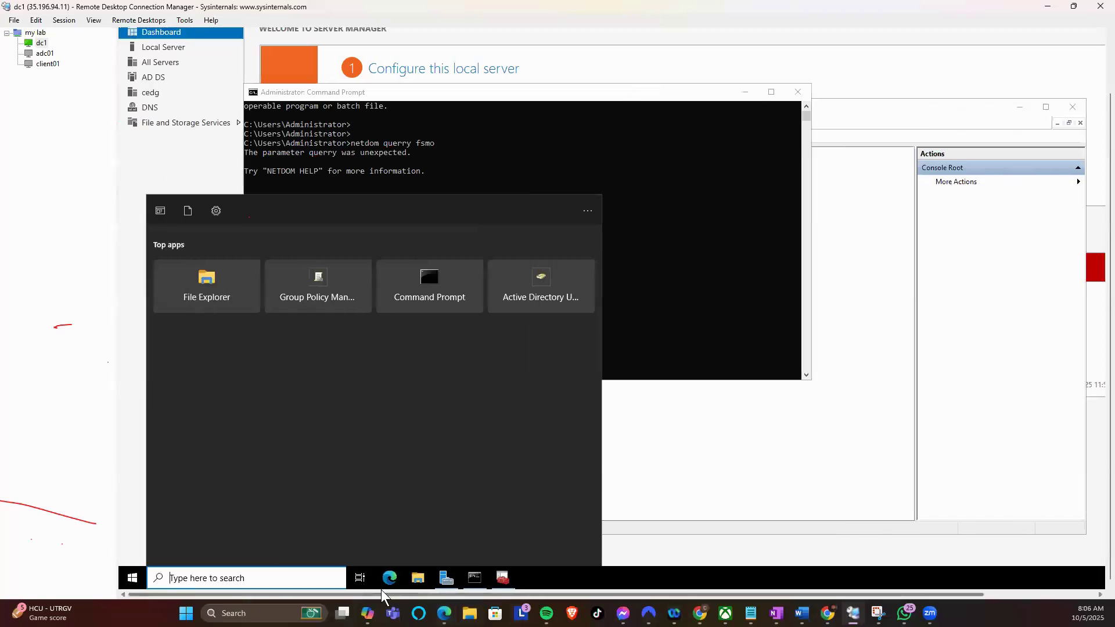
{"action": "type", "text": "do"}
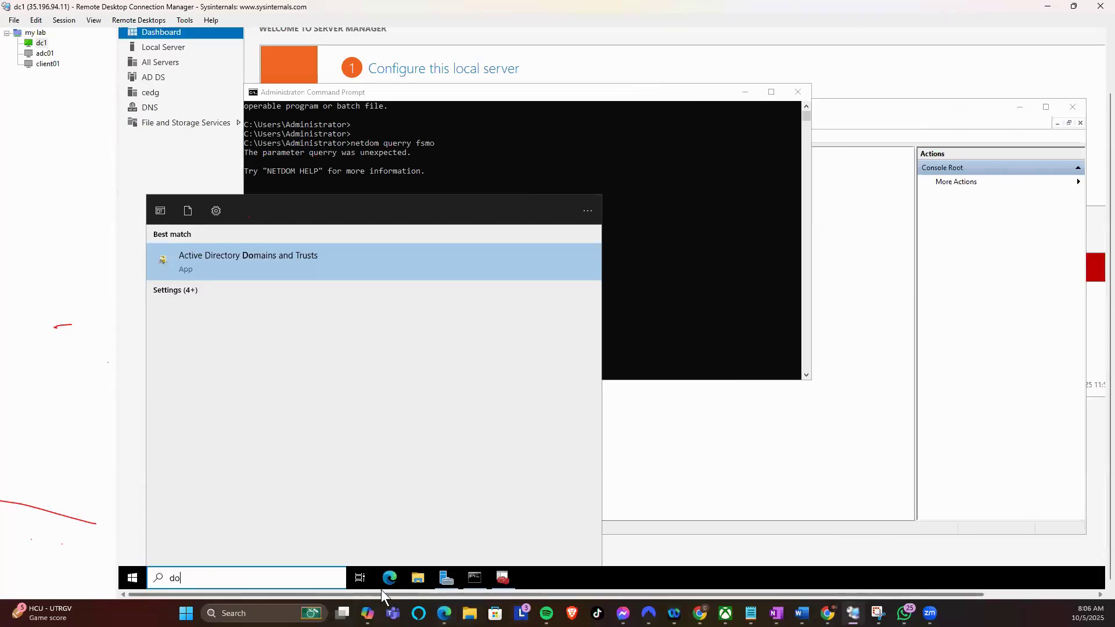
{"action": "type", "text": "main"}
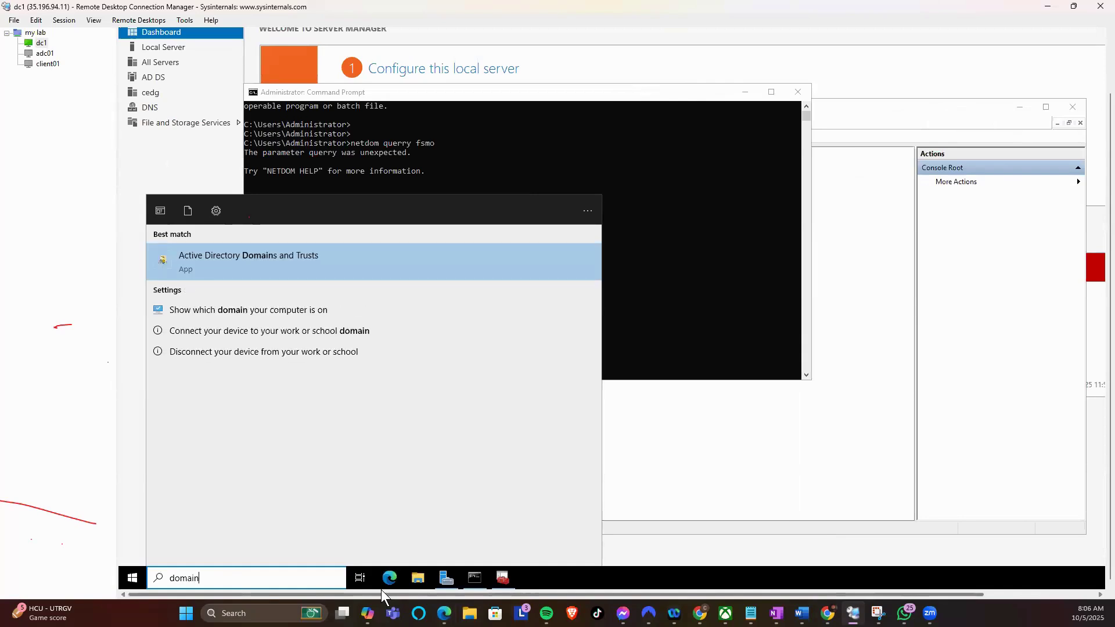
{"action": "type", "text": ".m"}
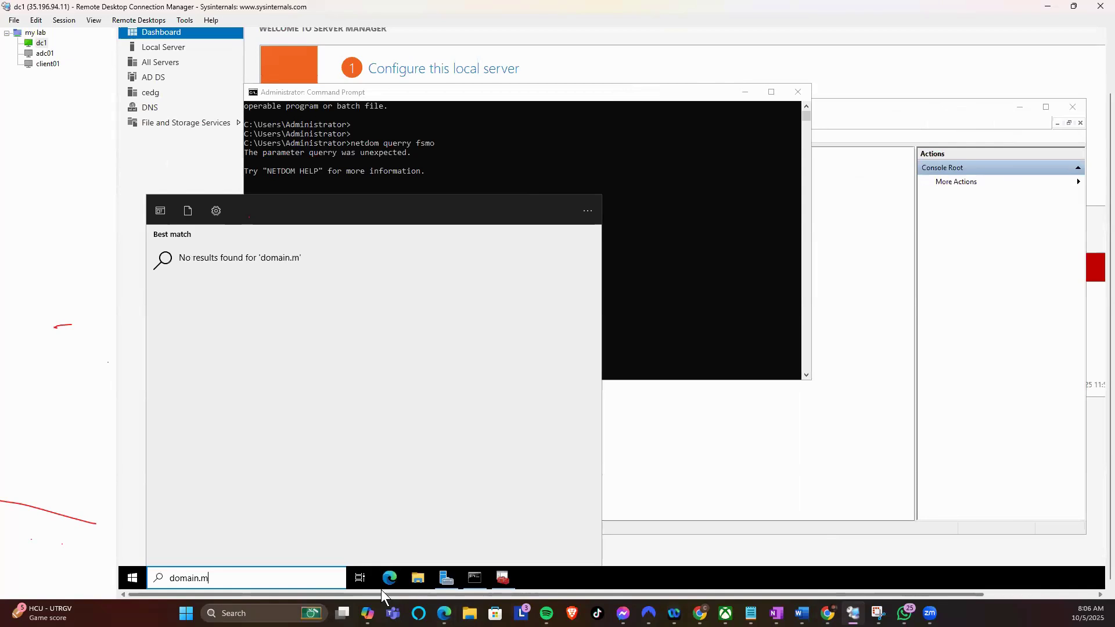
{"action": "key", "text": "BackSpace"}
{"action": "type", "text": "msc"}
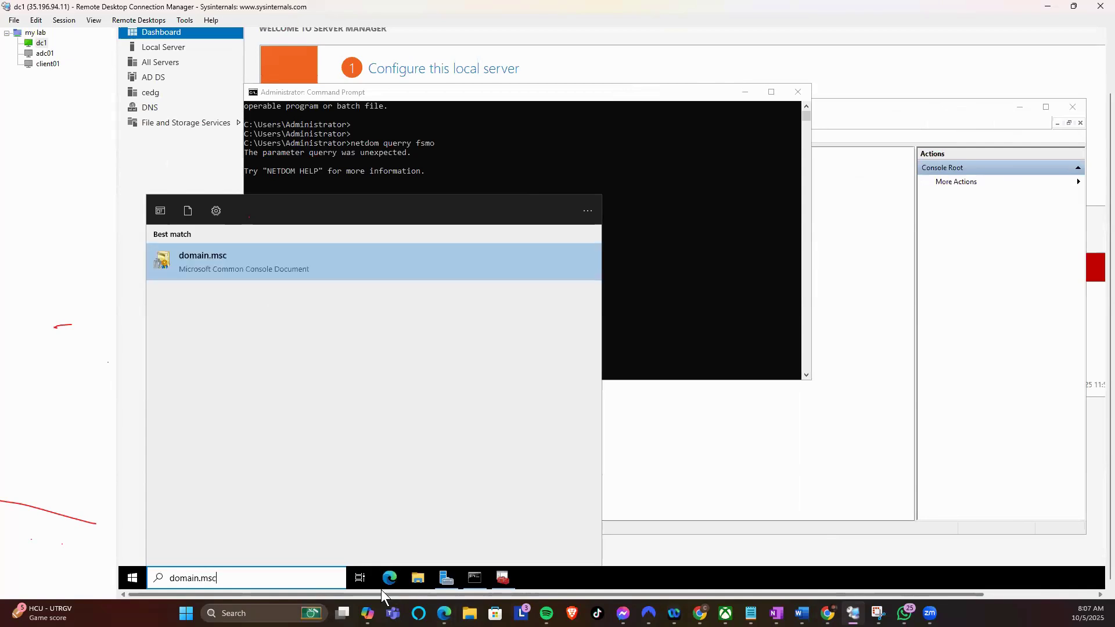
{"action": "left_click", "coordinate": [238, 257]}
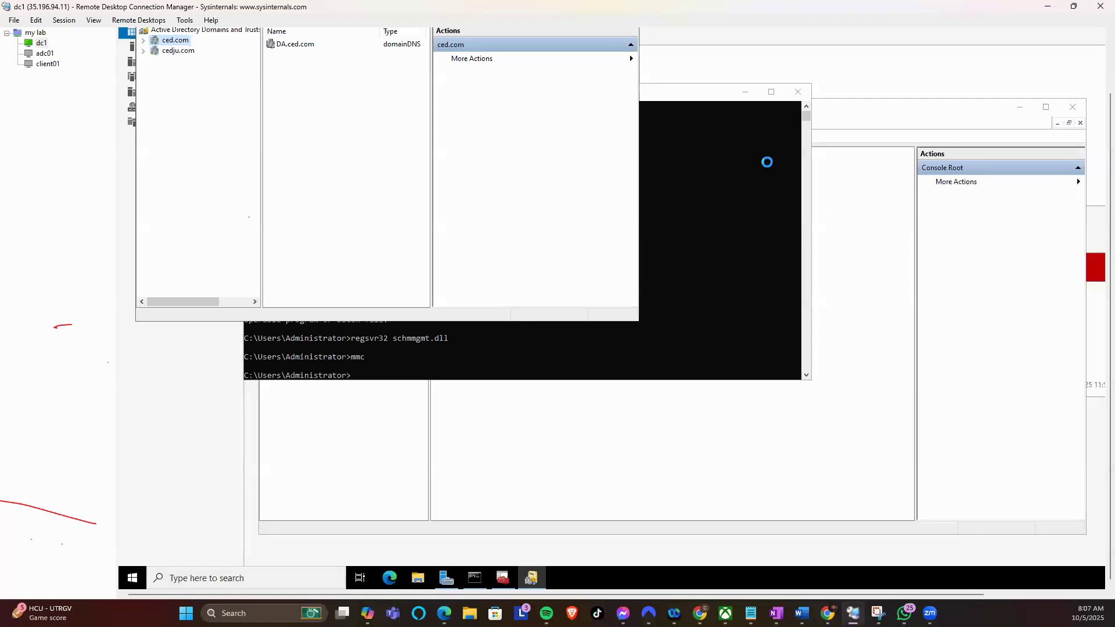
Step: Expand the ced.com domain and view the domain naming Operations Master from the Active Directory Domains and Trusts root
{"action": "left_click_drag", "start_coordinate": [1109, 342], "coordinate": [1109, 277]}
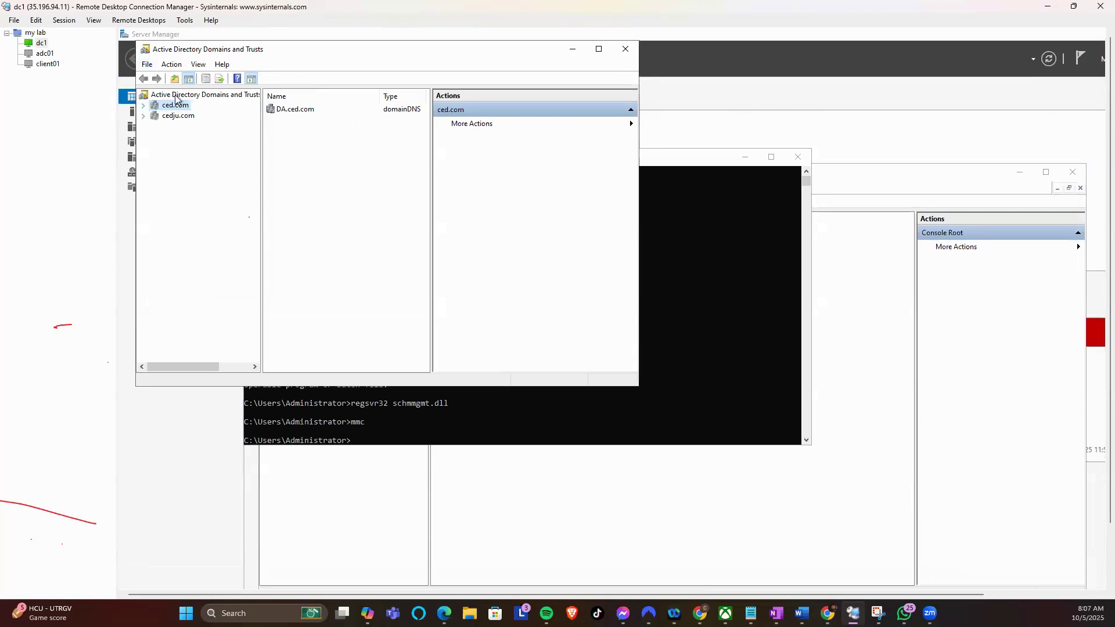
{"action": "left_click", "coordinate": [143, 105]}
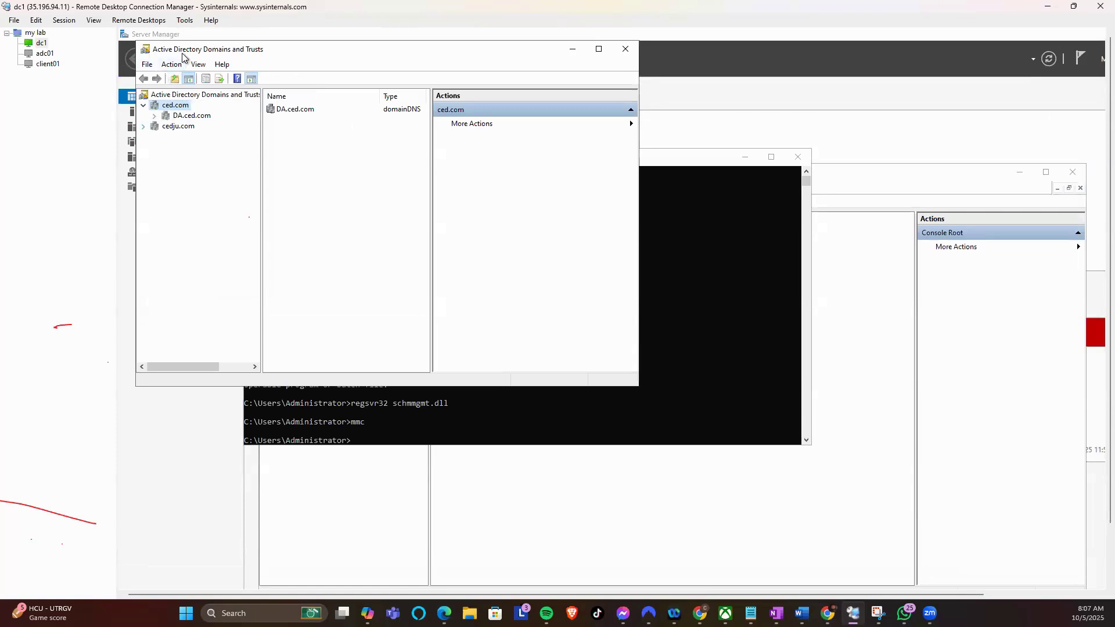
{"action": "left_click", "coordinate": [205, 95]}
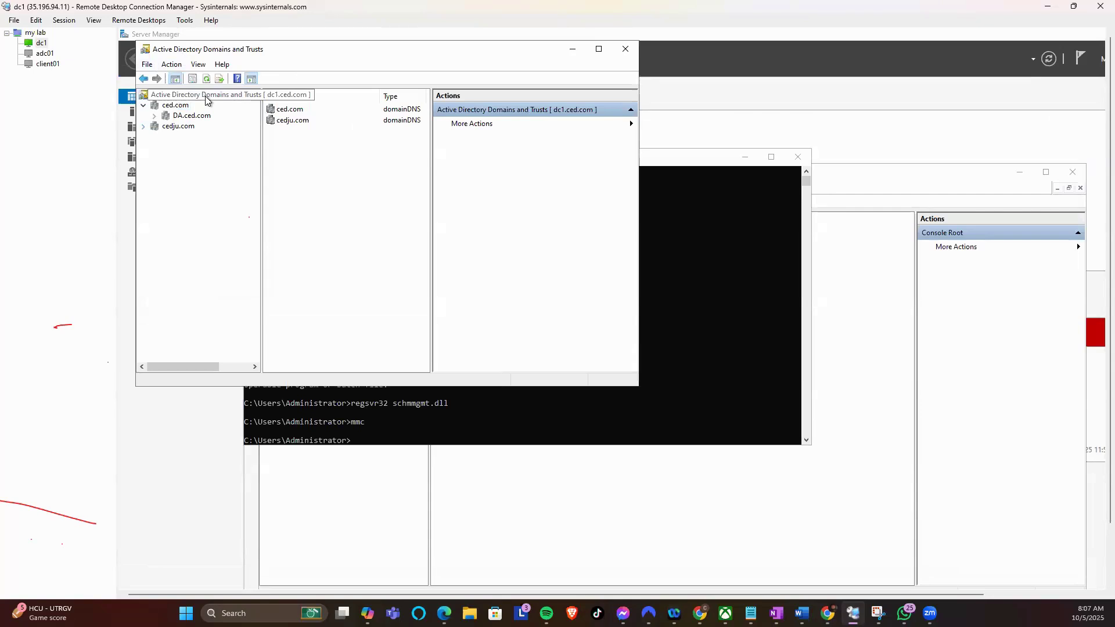
{"action": "right_click", "coordinate": [206, 99]}
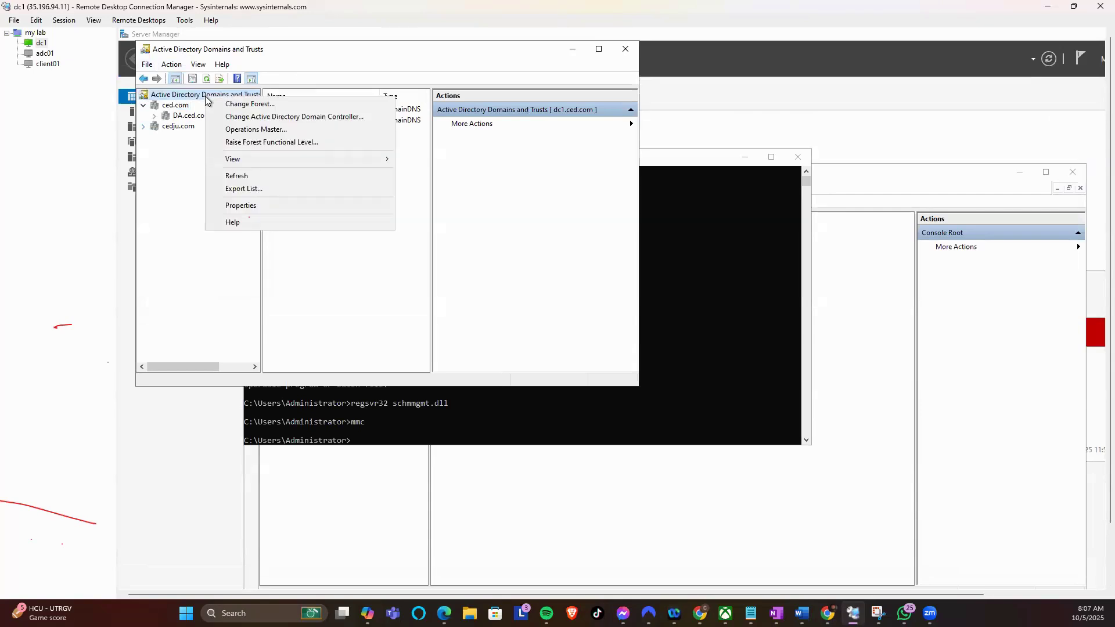
{"action": "left_click", "coordinate": [247, 129]}
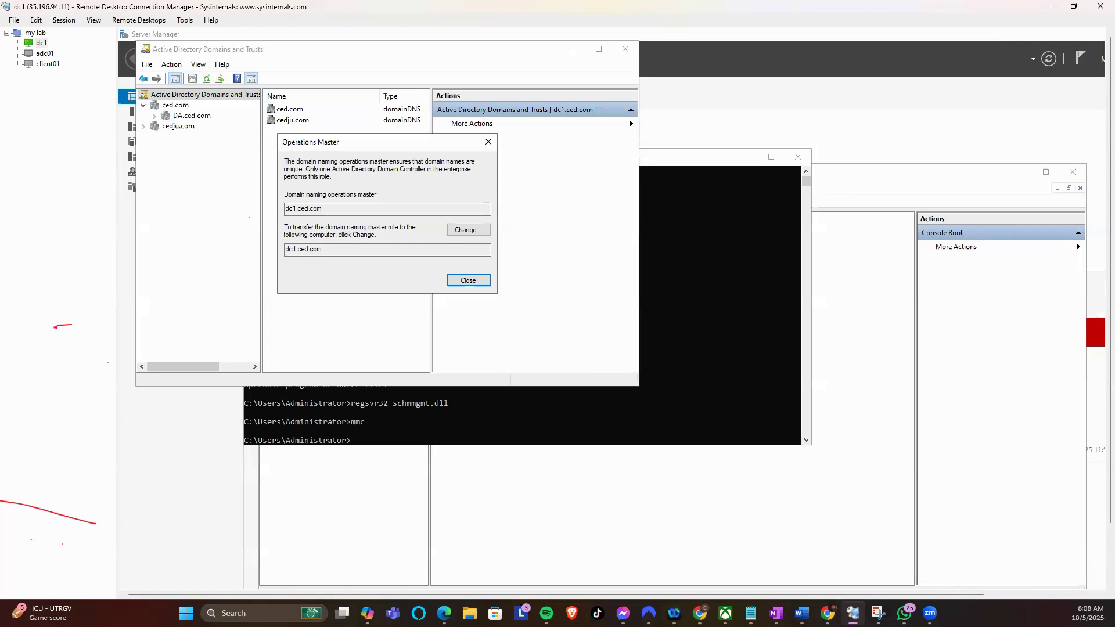
Step: Search the server for dsa. and open Active Directory Users and Computers
{"action": "left_click_drag", "start_coordinate": [1109, 491], "coordinate": [1109, 553]}
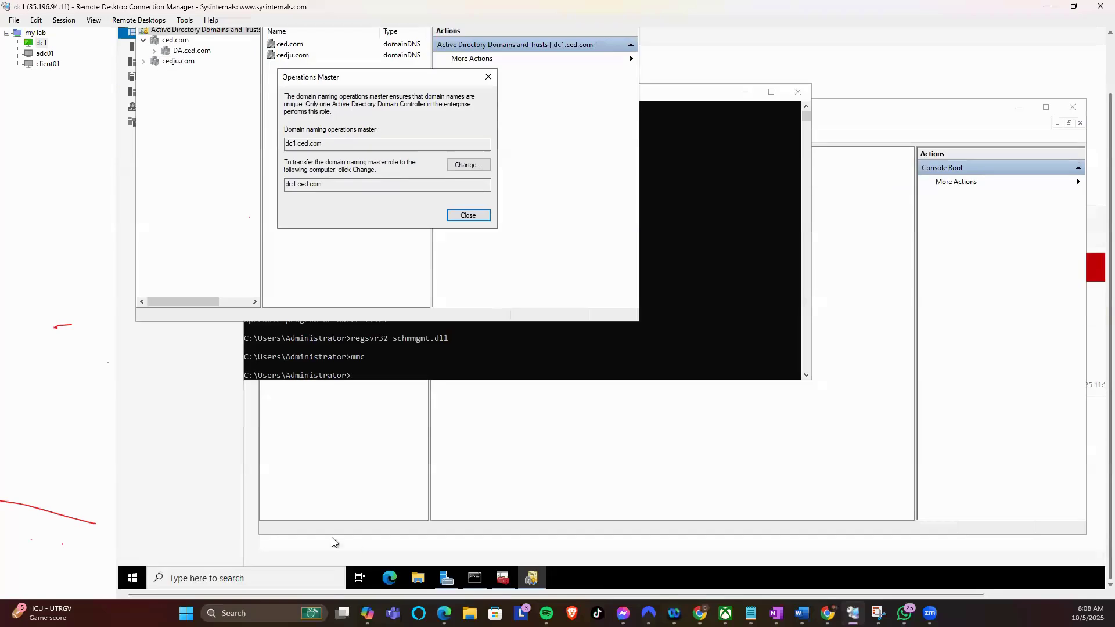
{"action": "left_click", "coordinate": [291, 574]}
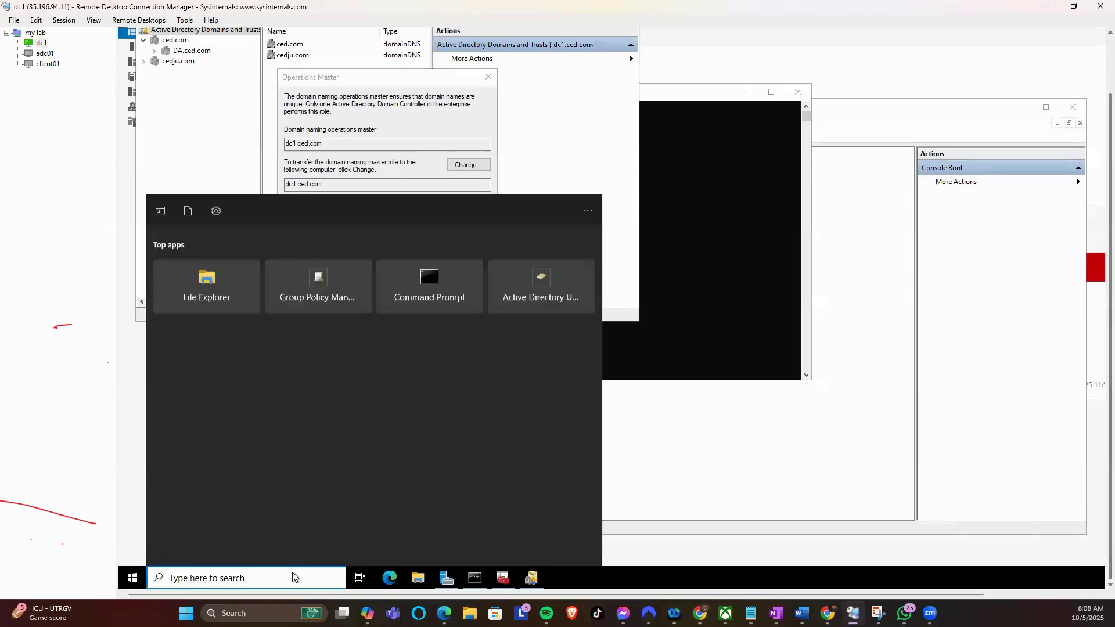
{"action": "type", "text": "dsa."}
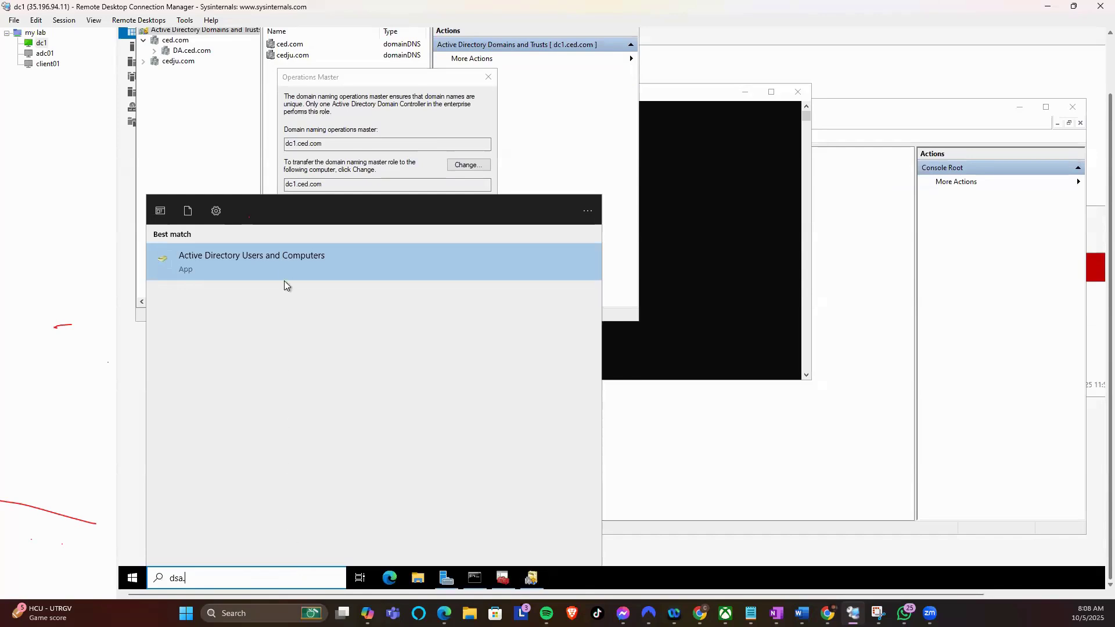
{"action": "left_click", "coordinate": [285, 267]}
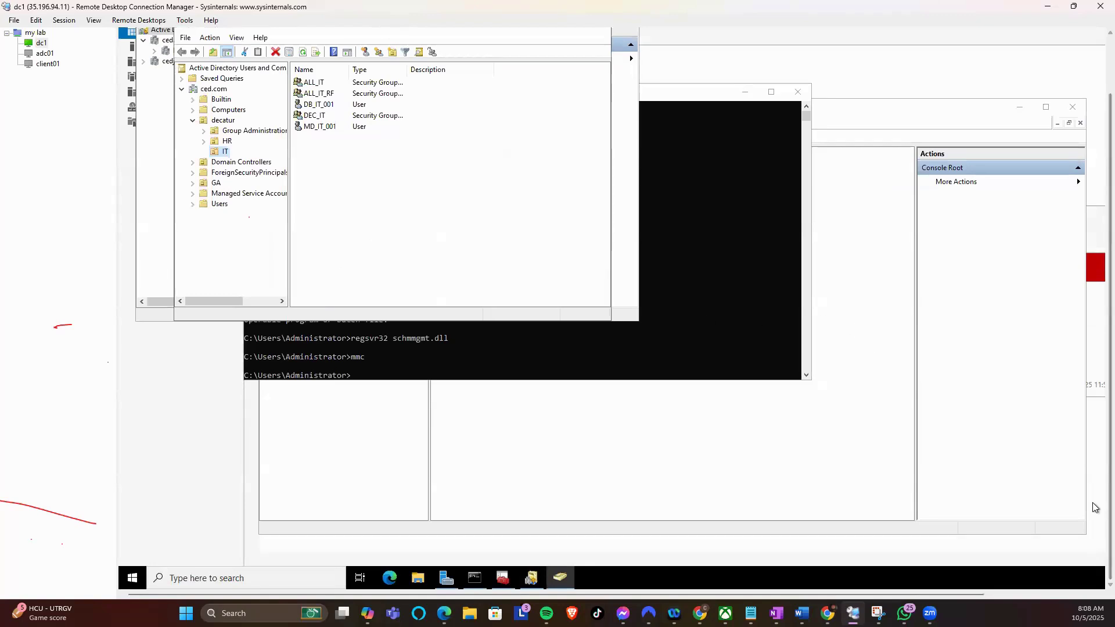
Step: Open Operations Masters for the ced.com domain and view the RID, PDC and Infrastructure roles
{"action": "left_click_drag", "start_coordinate": [1109, 500], "coordinate": [1107, 395]}
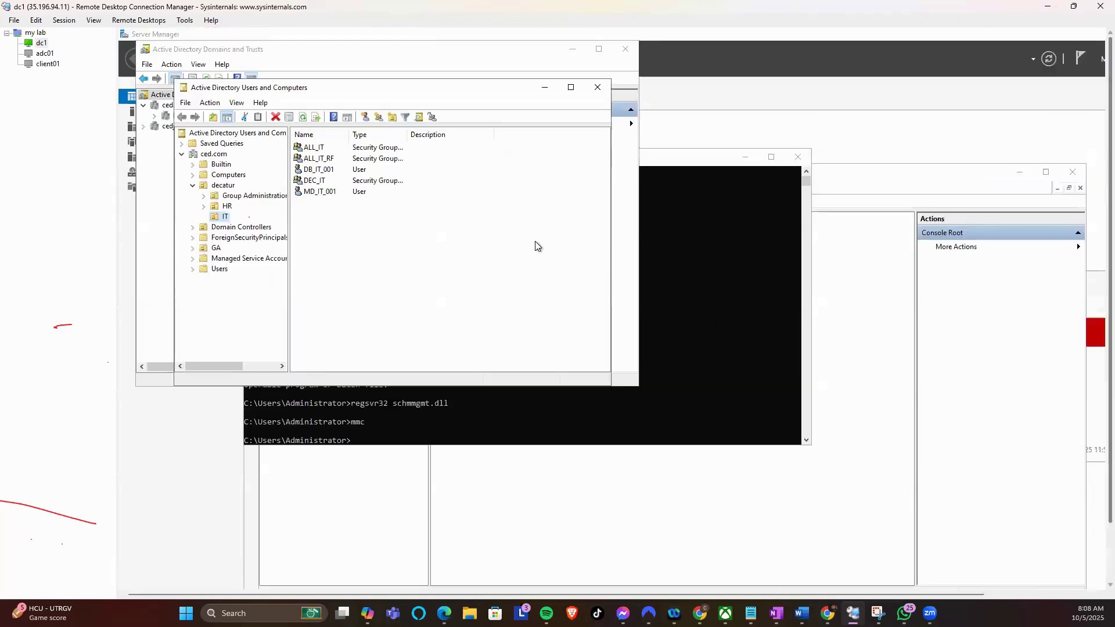
{"action": "right_click", "coordinate": [249, 134]}
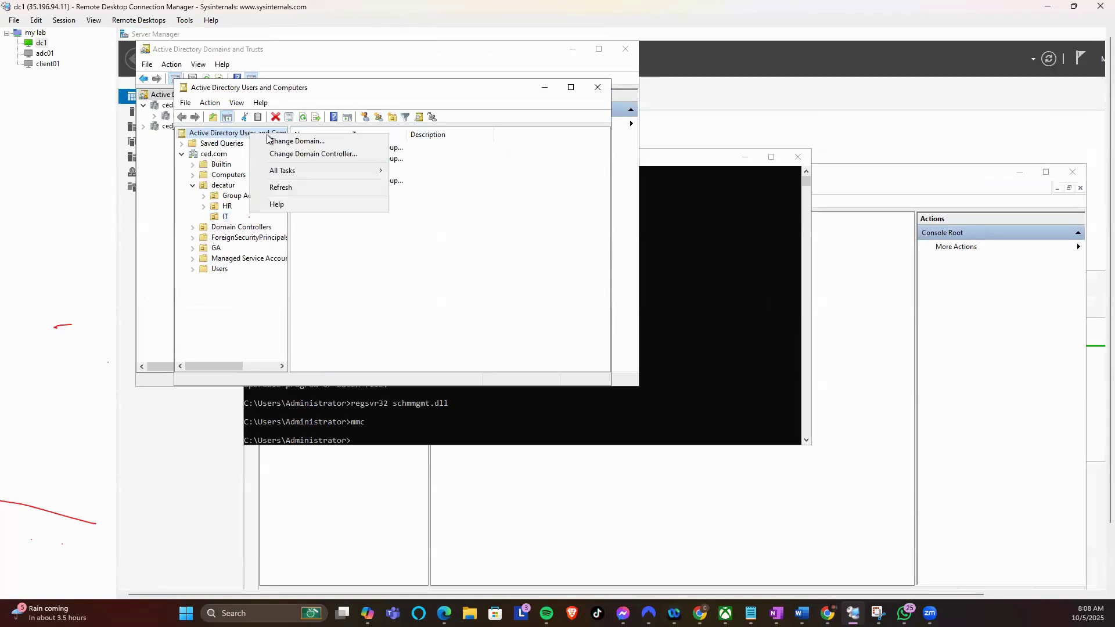
{"action": "left_click", "coordinate": [217, 133]}
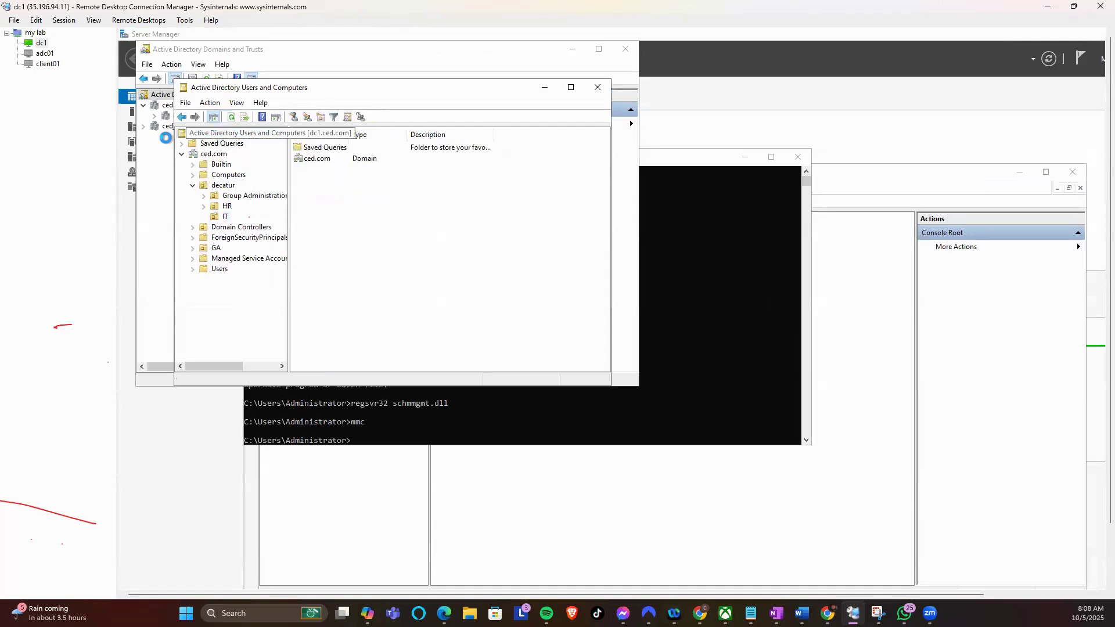
{"action": "left_click", "coordinate": [213, 153]}
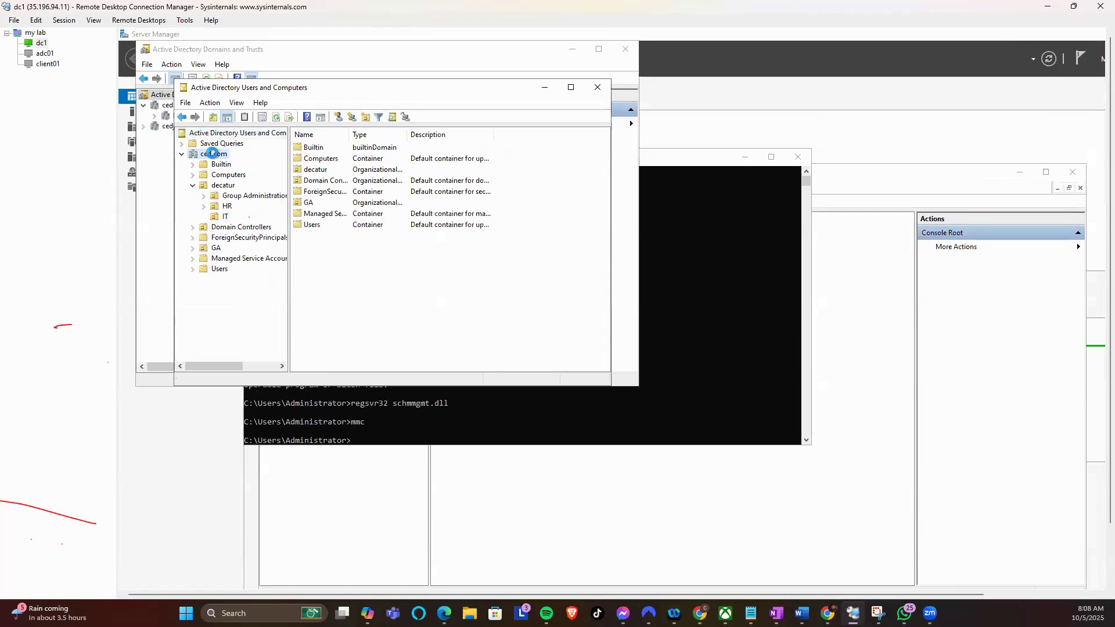
{"action": "right_click", "coordinate": [213, 152]}
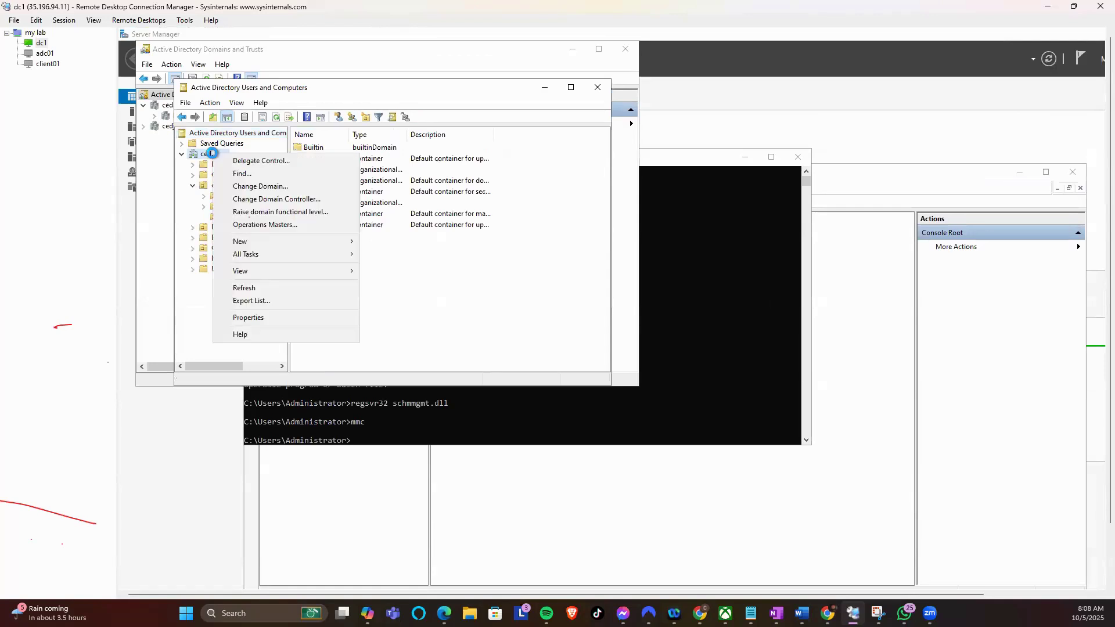
{"action": "left_click", "coordinate": [267, 224]}
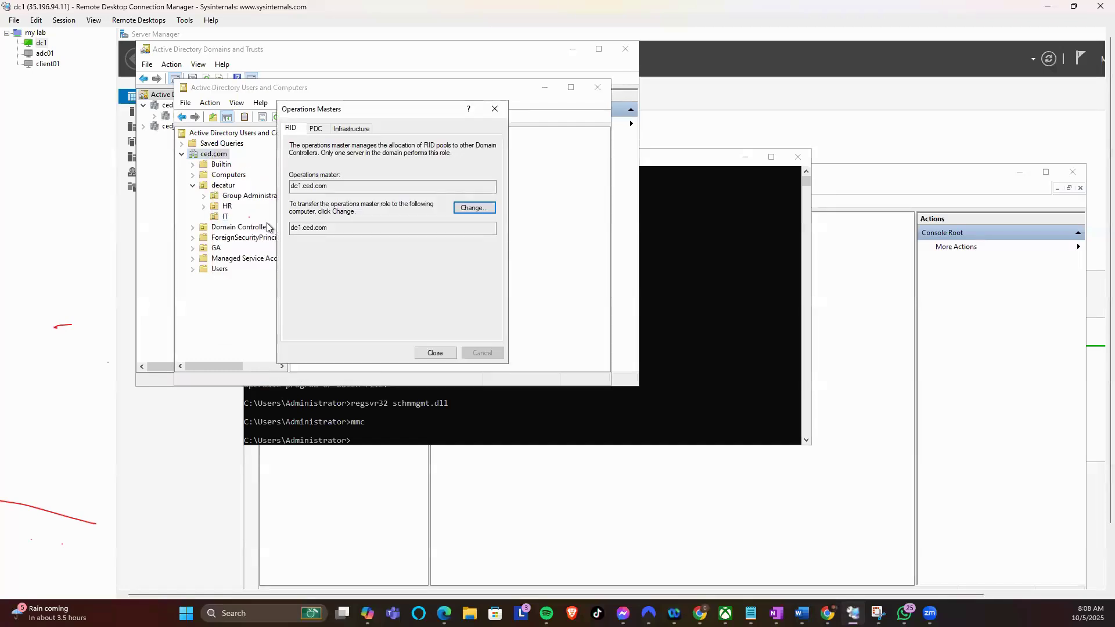
{"action": "left_click", "coordinate": [316, 129]}
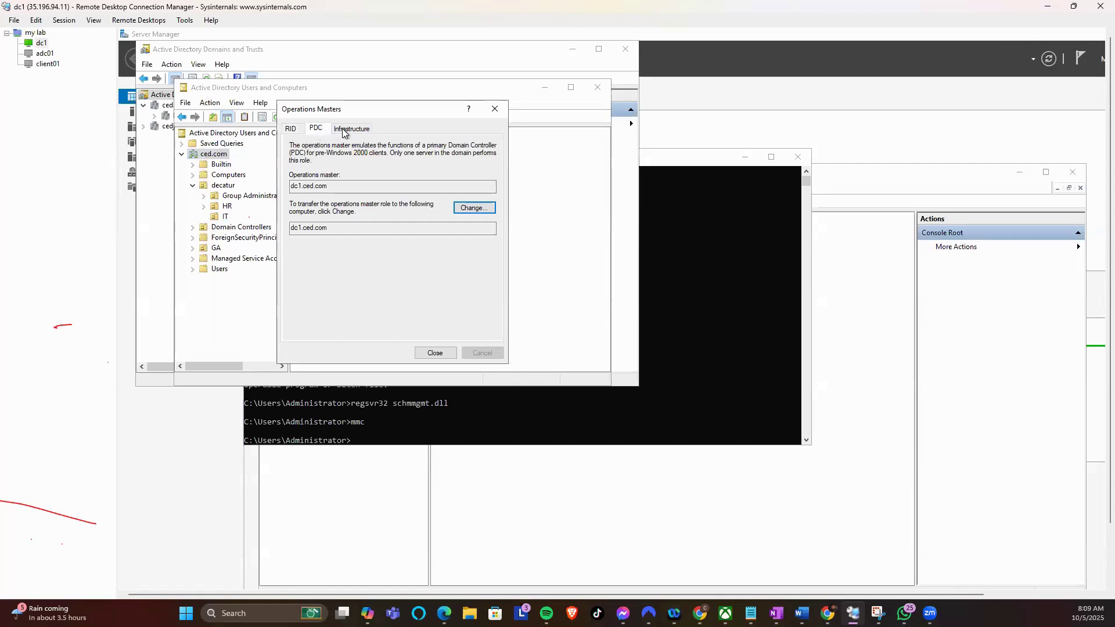
{"action": "left_click", "coordinate": [343, 131]}
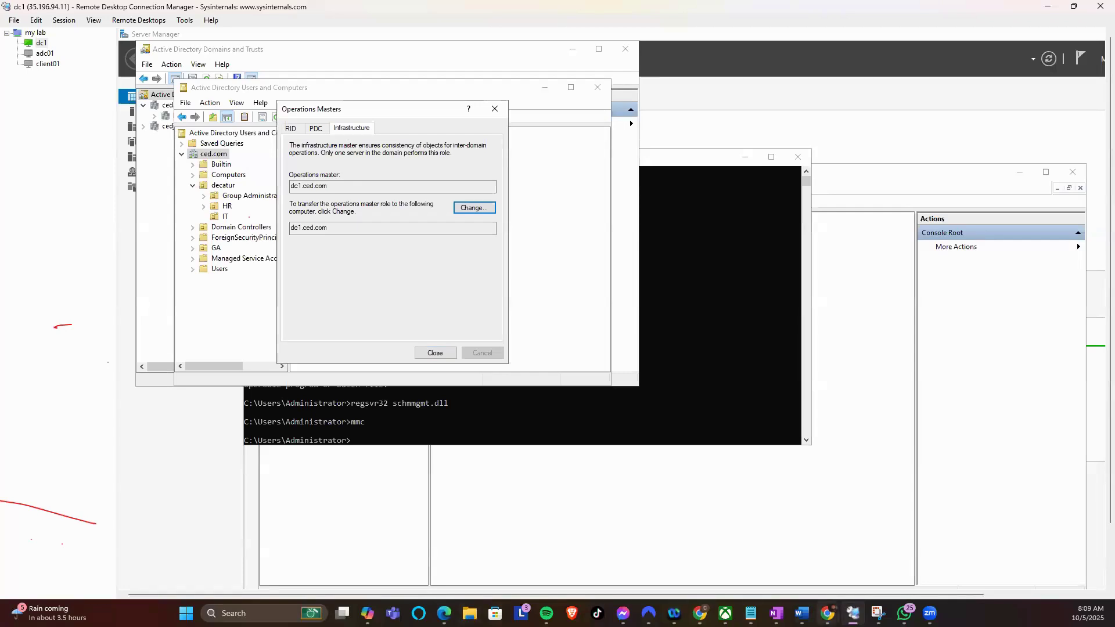
Step: Switch to Google Chrome and bring up the Google Cloud VM instances page
{"action": "mouse_move", "coordinate": [828, 613]}
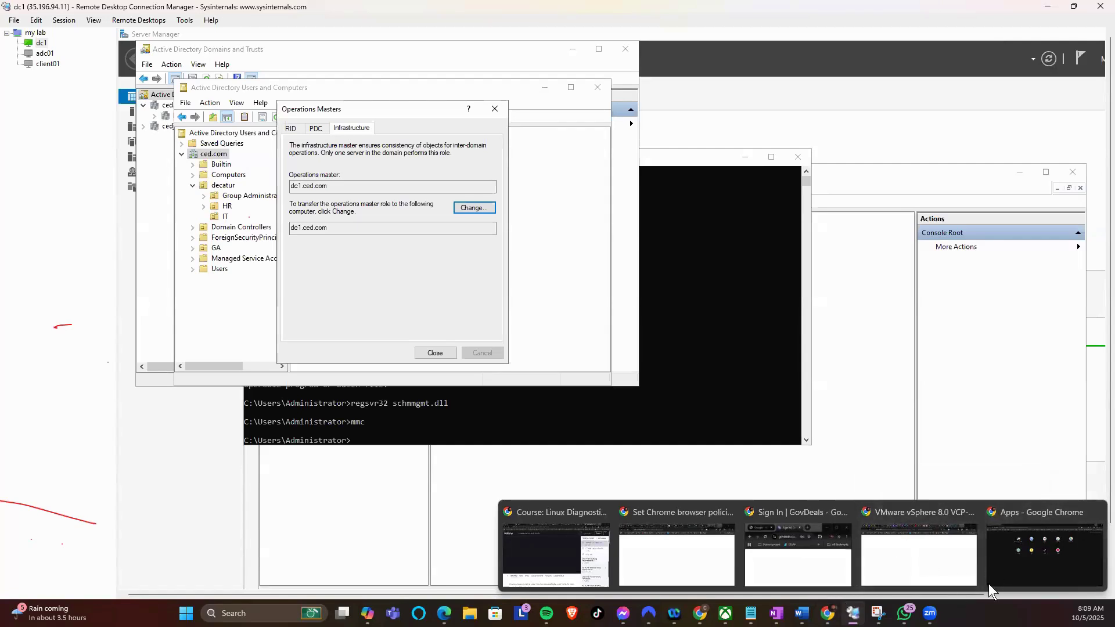
{"action": "left_click", "coordinate": [915, 566]}
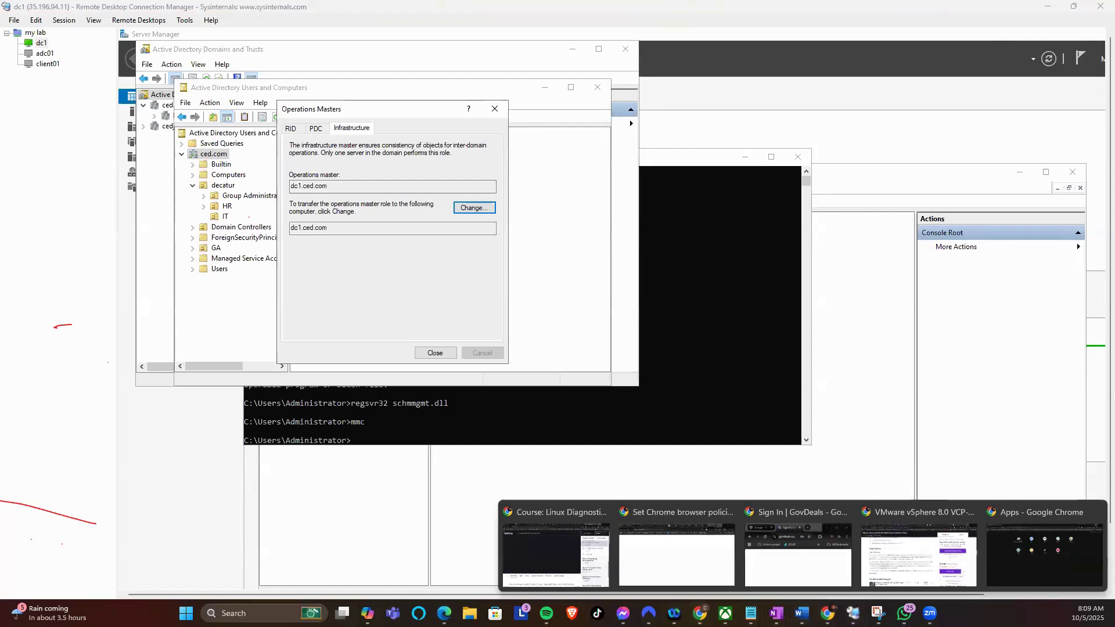
{"action": "mouse_move", "coordinate": [700, 613]}
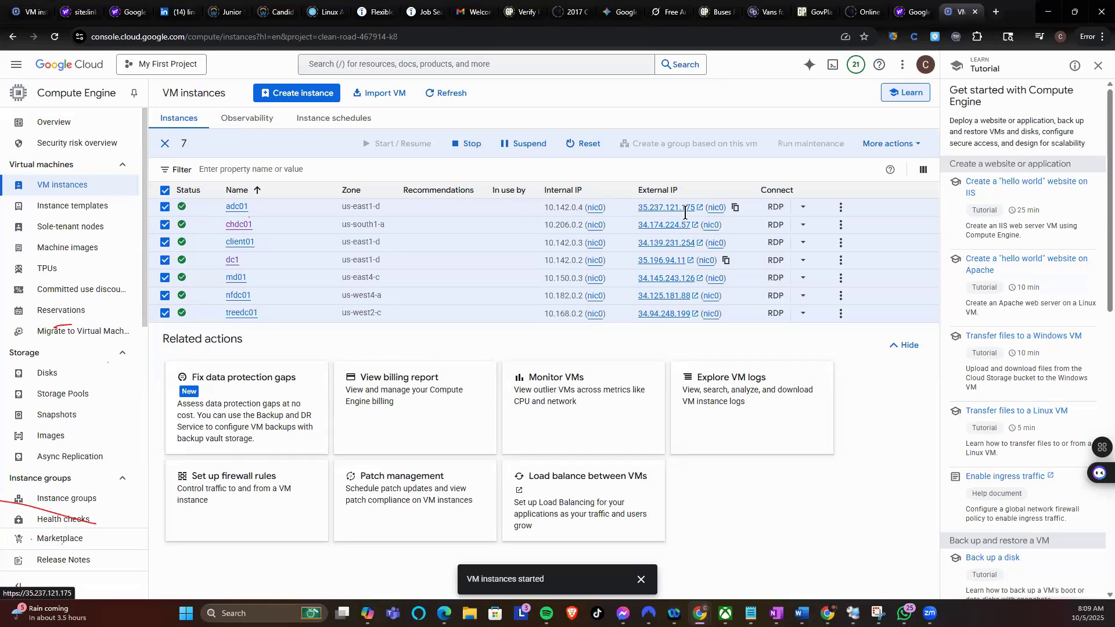
Step: Copy the internal IP of the nfdc01 VM instance and switch to Remote Desktop Connection Manager
{"action": "left_click", "coordinate": [733, 208]}
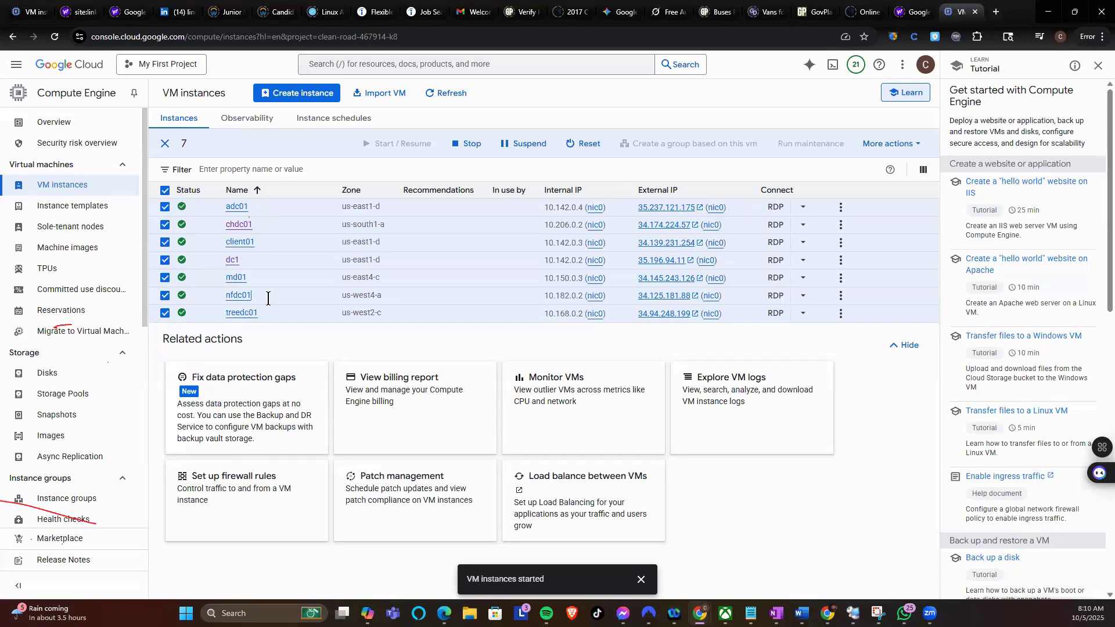
{"action": "left_click", "coordinate": [334, 302]}
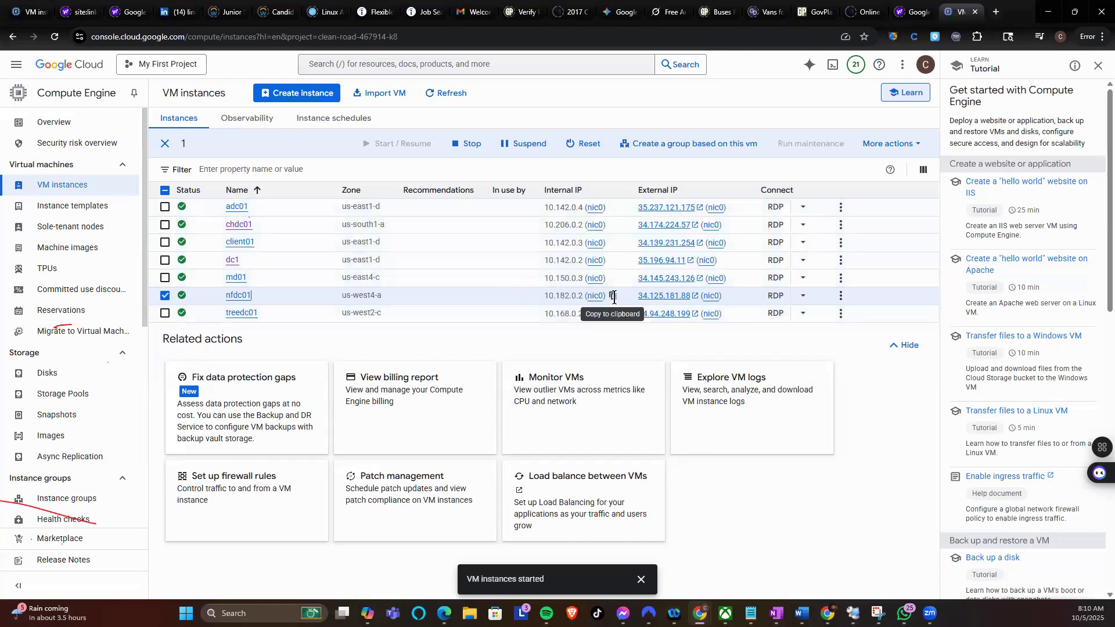
{"action": "left_click", "coordinate": [612, 296]}
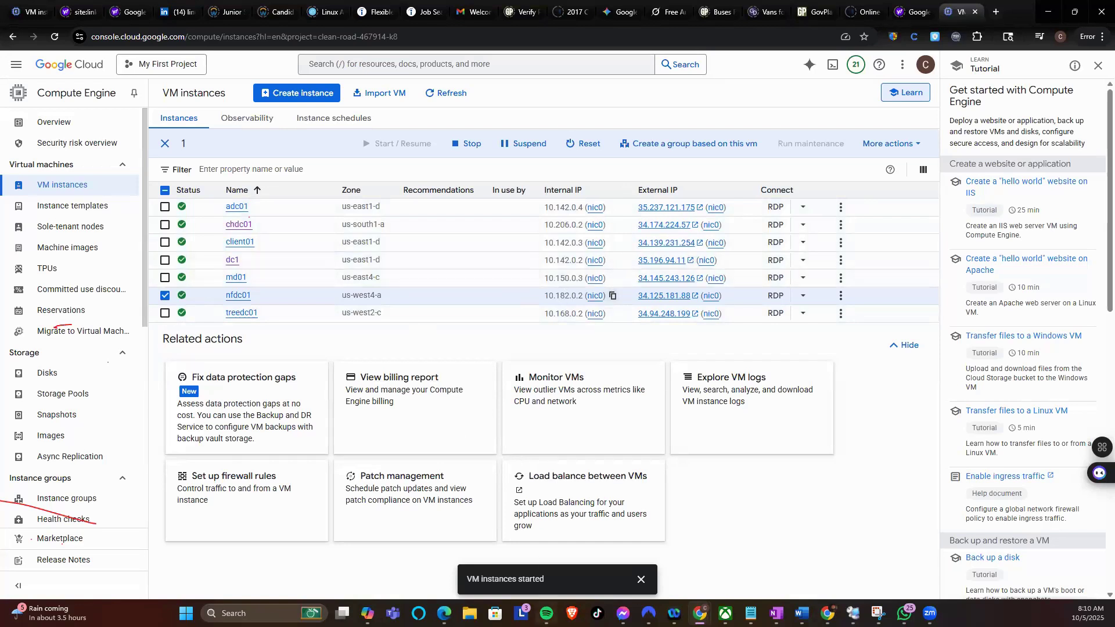
{"action": "left_click", "coordinate": [853, 613]}
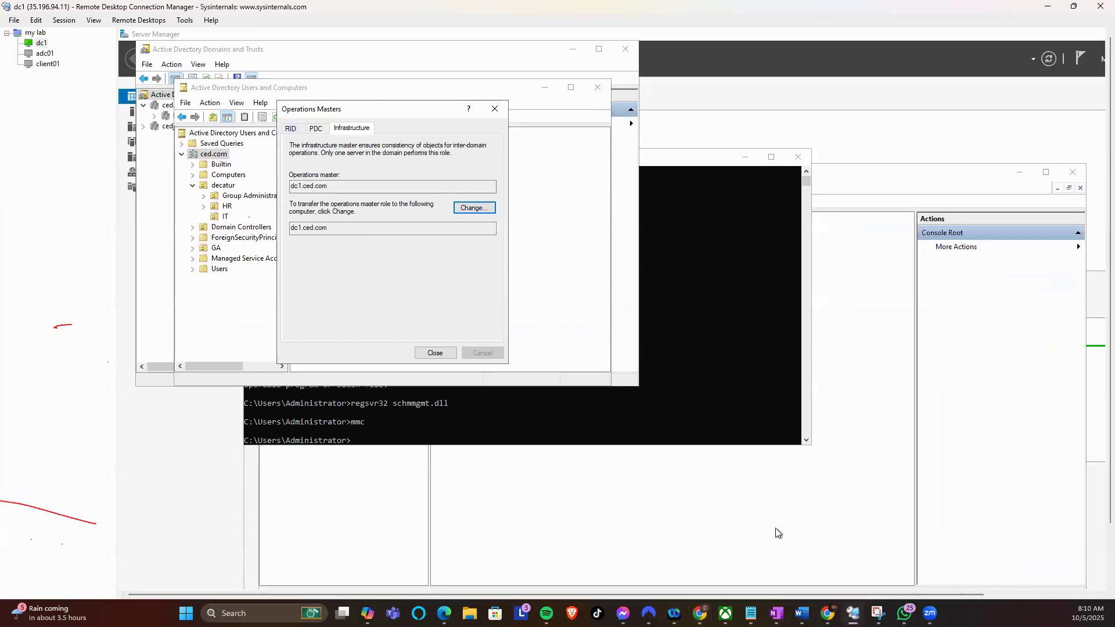
Step: Start adding a server to the my lab group with 10.182.0.2 as its server name
{"action": "right_click", "coordinate": [39, 33]}
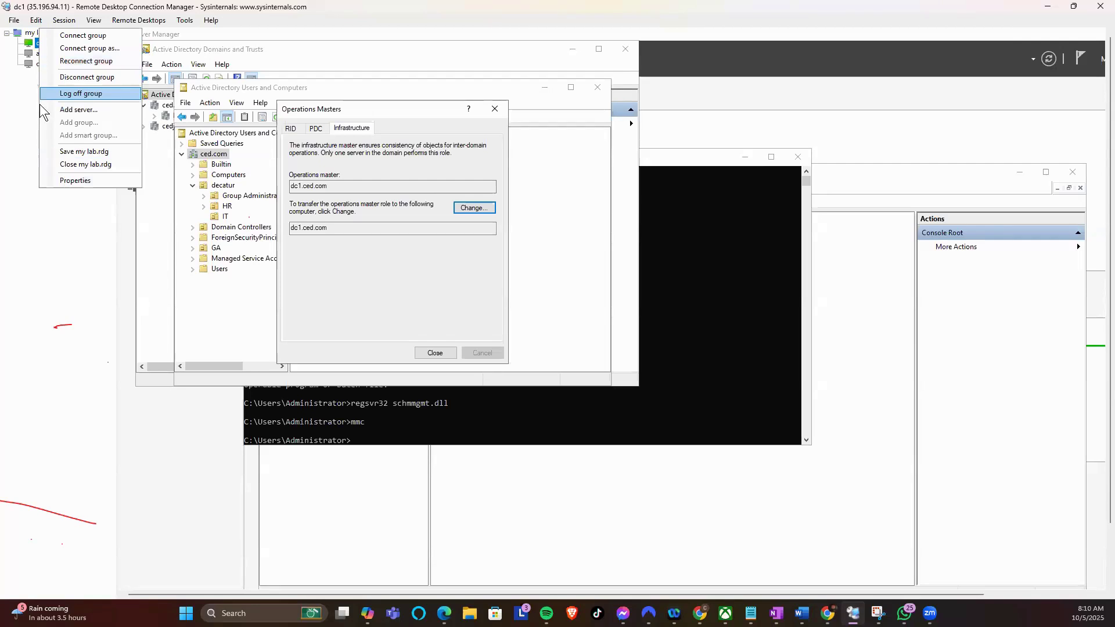
{"action": "left_click", "coordinate": [65, 108]}
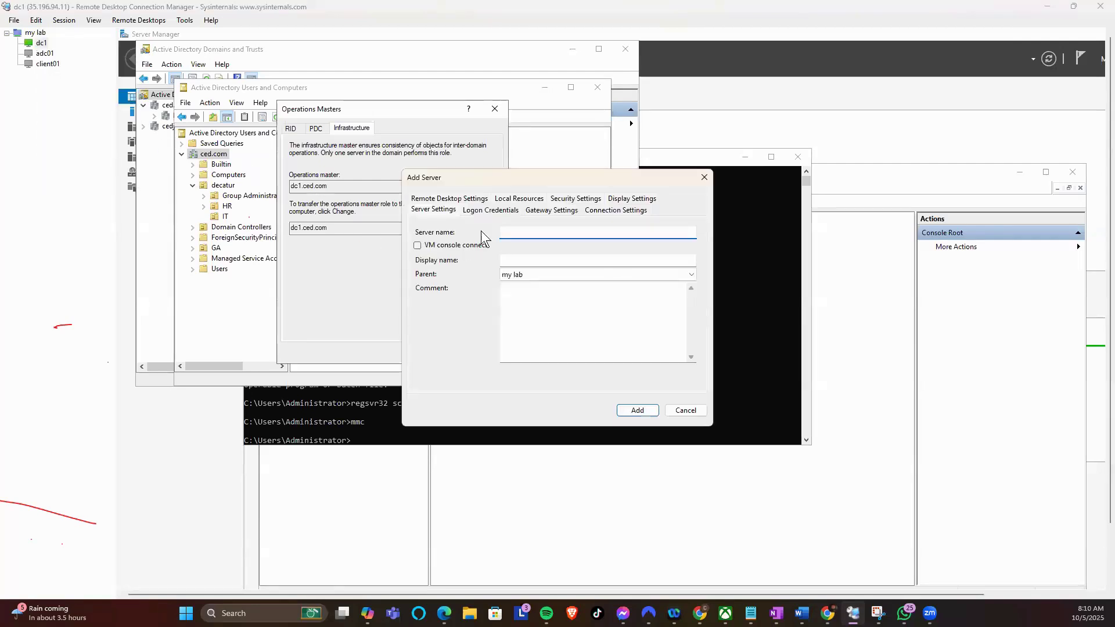
{"action": "key", "text": "ctrl+v"}
{"action": "left_click", "coordinate": [535, 262]}
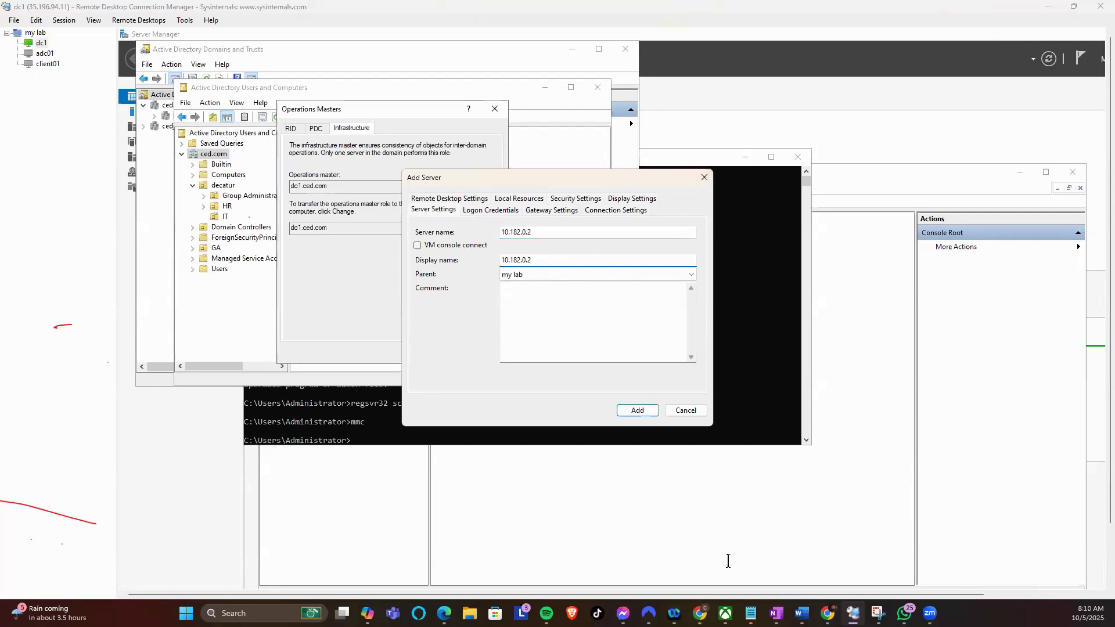
Step: Copy nfdc01's external IP from Google Cloud in Chrome and set the new server's name to 34.125.181.88 in Remote Desktop Connection Manager
{"action": "left_click", "coordinate": [701, 612]}
{"action": "left_click", "coordinate": [551, 556]}
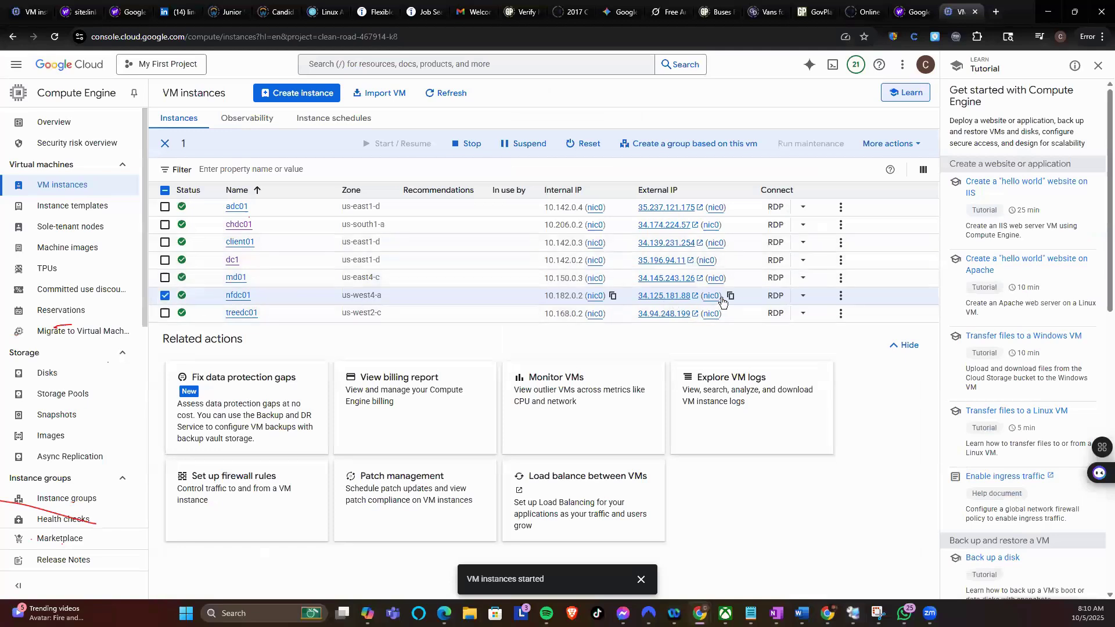
{"action": "left_click", "coordinate": [730, 297]}
{"action": "left_click", "coordinate": [853, 613]}
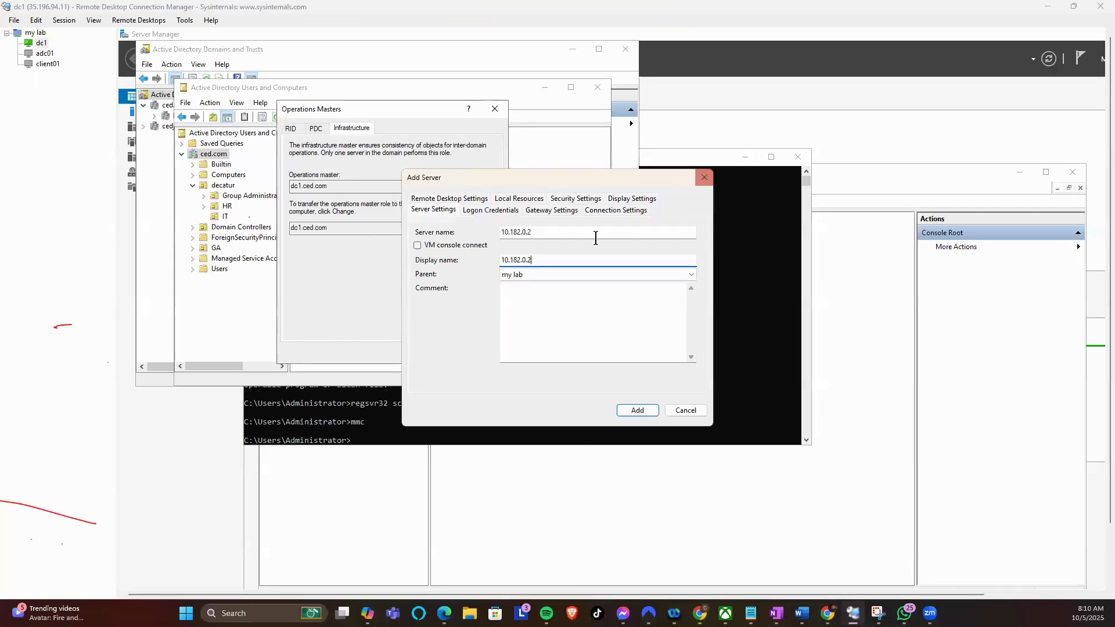
{"action": "left_click", "coordinate": [558, 234]}
{"action": "double_click", "coordinate": [559, 235]}
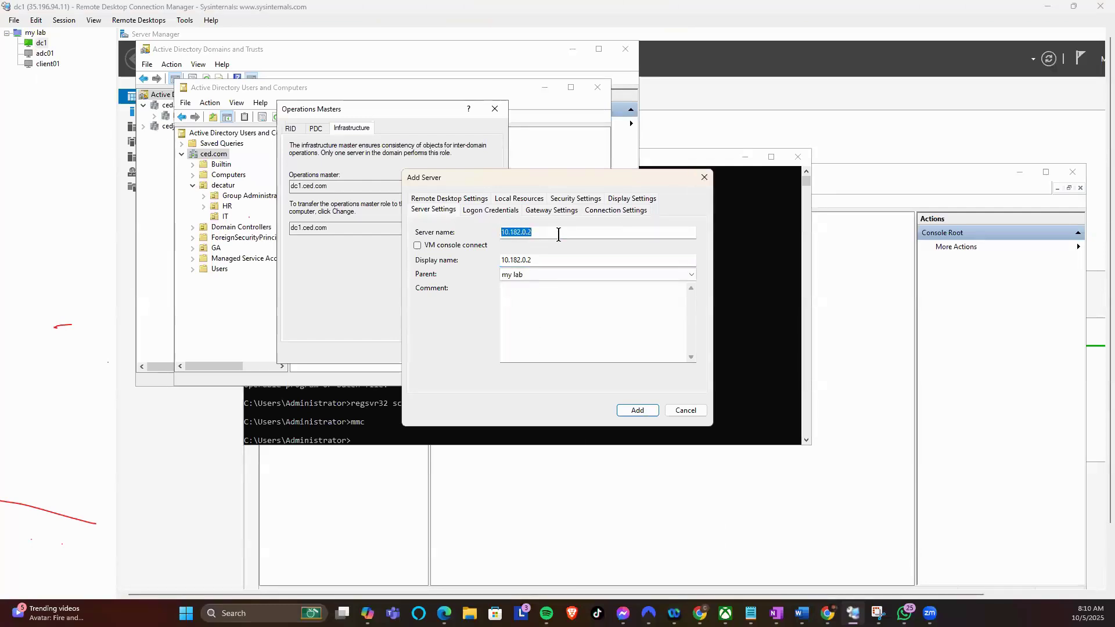
{"action": "key", "text": "ctrl+v"}
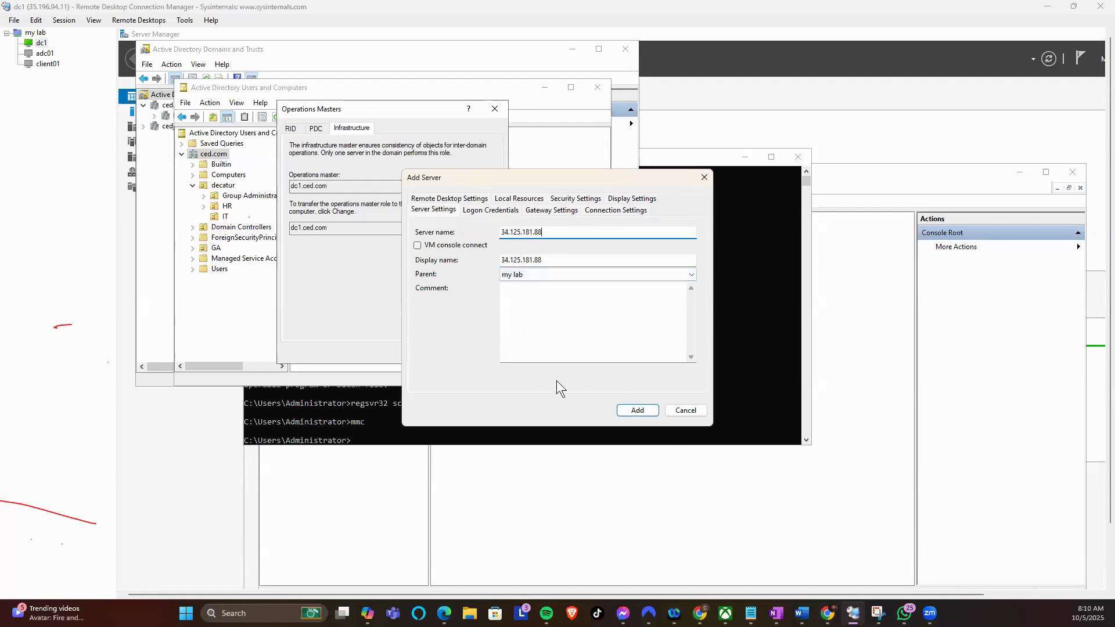
{"action": "left_click", "coordinate": [540, 277]}
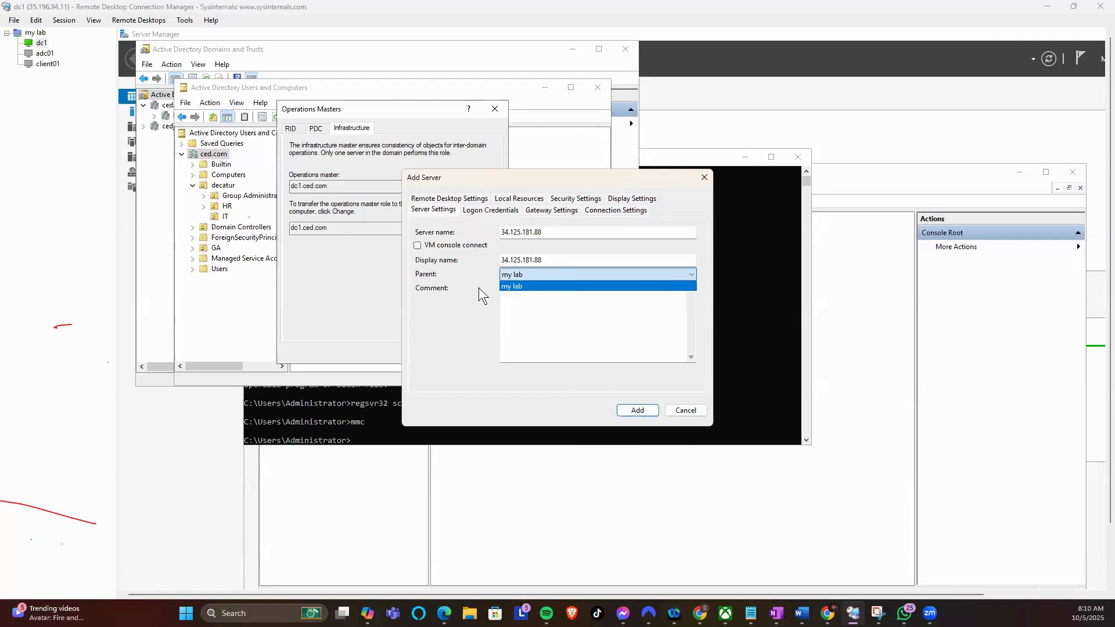
{"action": "left_click", "coordinate": [475, 294]}
{"action": "left_click", "coordinate": [528, 274]}
{"action": "left_click", "coordinate": [471, 301]}
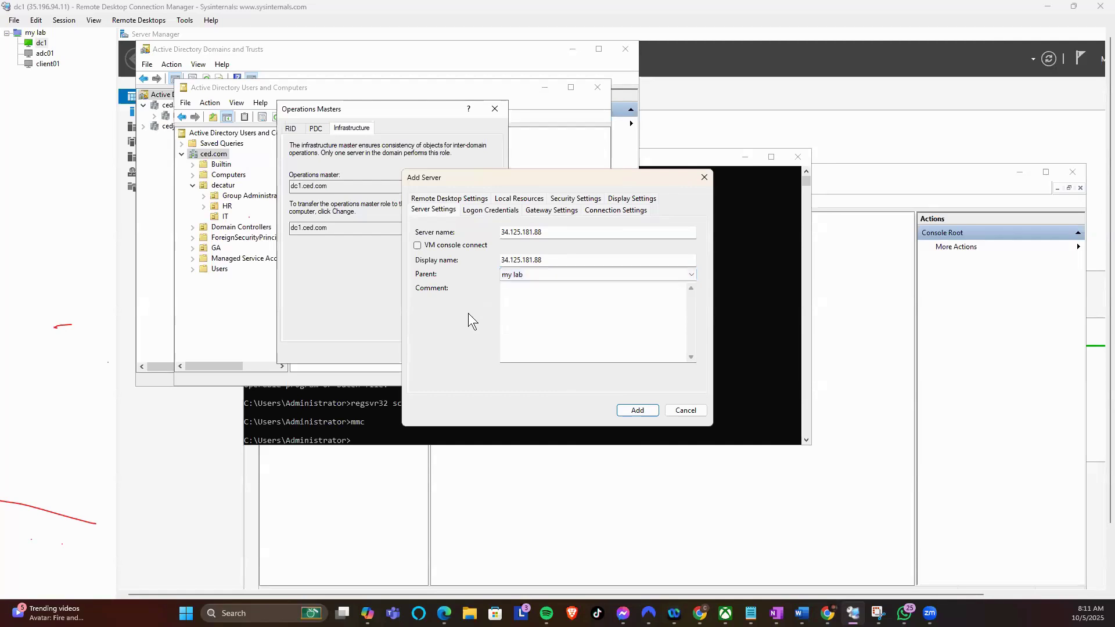
Step: Replace the new server's display name with nfdc and add the server to the my lab group
{"action": "left_click", "coordinate": [557, 266]}
{"action": "key", "text": "BackSpace"}
{"action": "key", "text": "BackSpace"}
{"action": "key", "text": "BackSpace"}
{"action": "key", "text": "BackSpace"}
{"action": "key", "text": "BackSpace"}
{"action": "key", "text": "BackSpace"}
{"action": "key", "text": "BackSpace"}
{"action": "key", "text": "BackSpace"}
{"action": "key", "text": "BackSpace"}
{"action": "key", "text": "BackSpace"}
{"action": "key", "text": "BackSpace"}
{"action": "key", "text": "BackSpace"}
{"action": "key", "text": "BackSpace"}
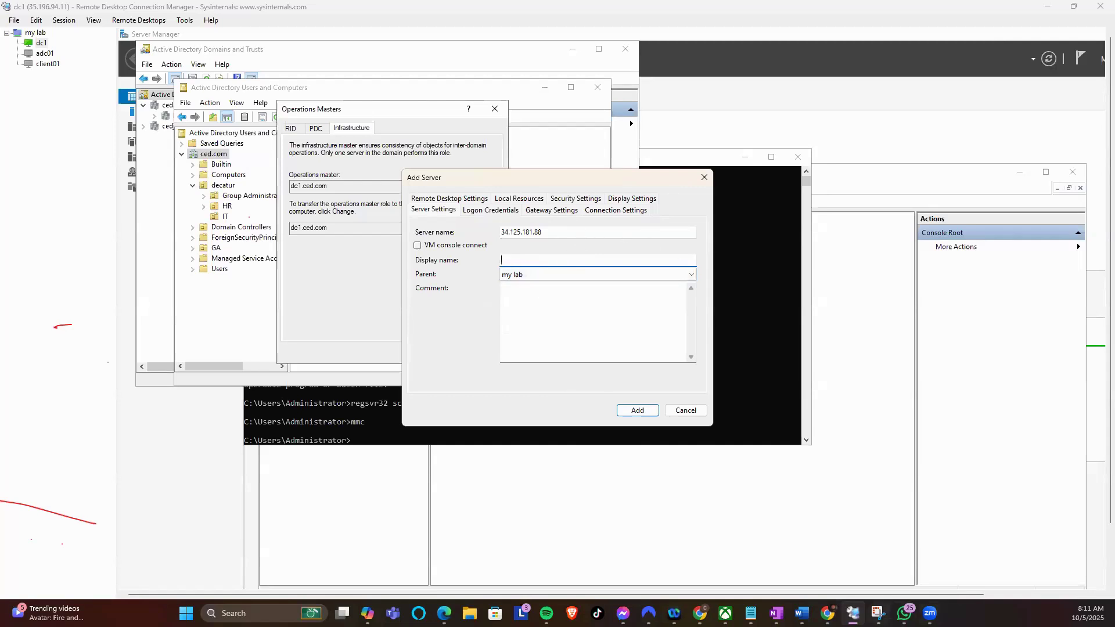
{"action": "mouse_move", "coordinate": [853, 613]}
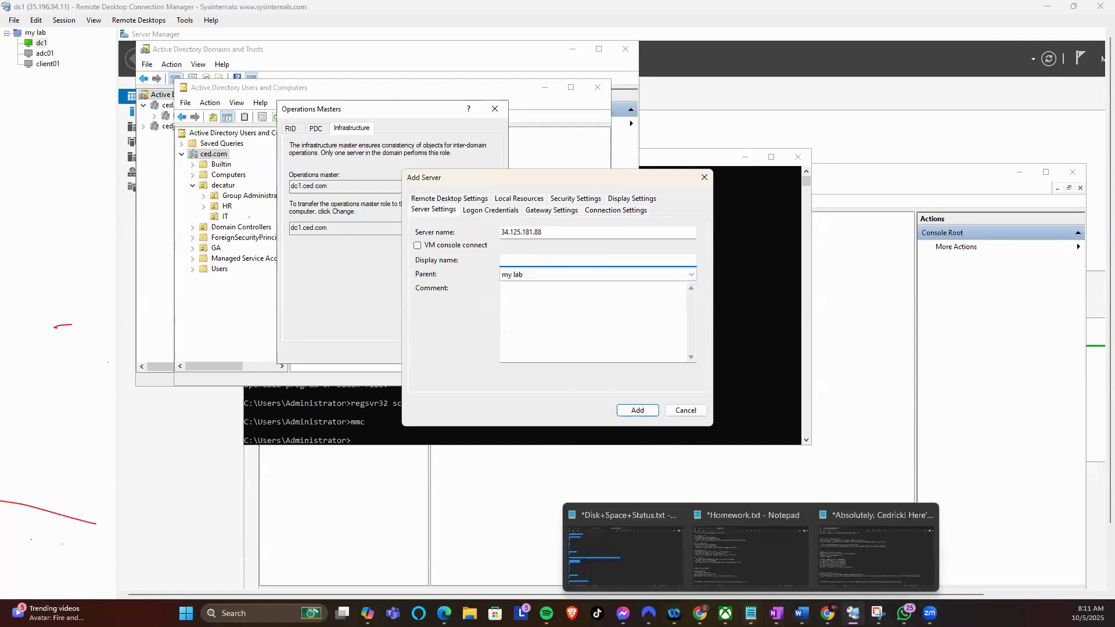
{"action": "mouse_move", "coordinate": [699, 613]}
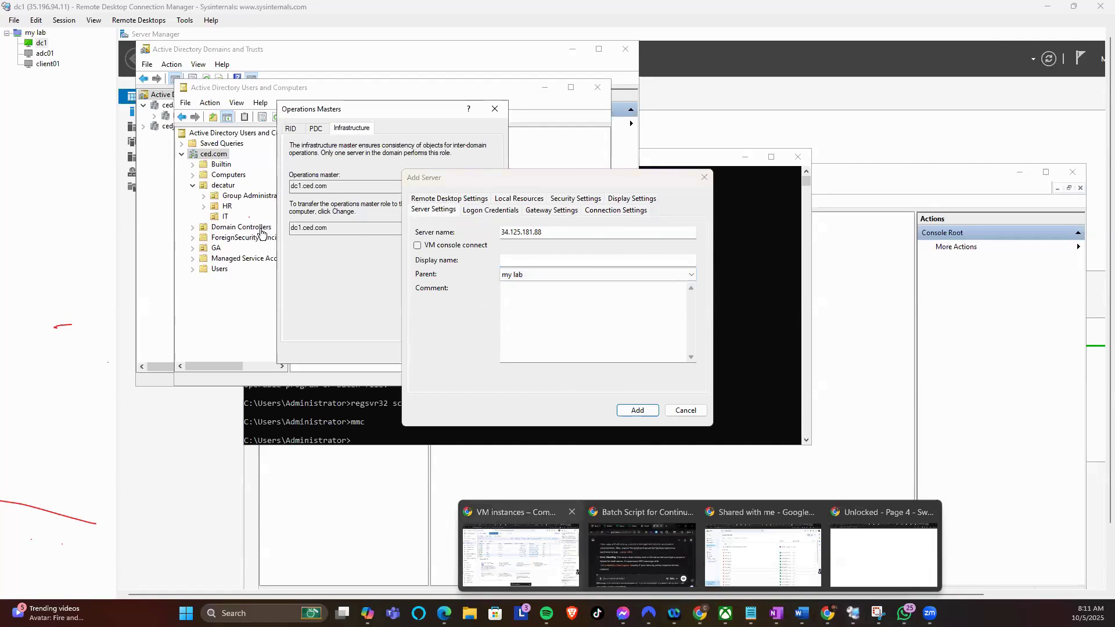
{"action": "left_click", "coordinate": [568, 563]}
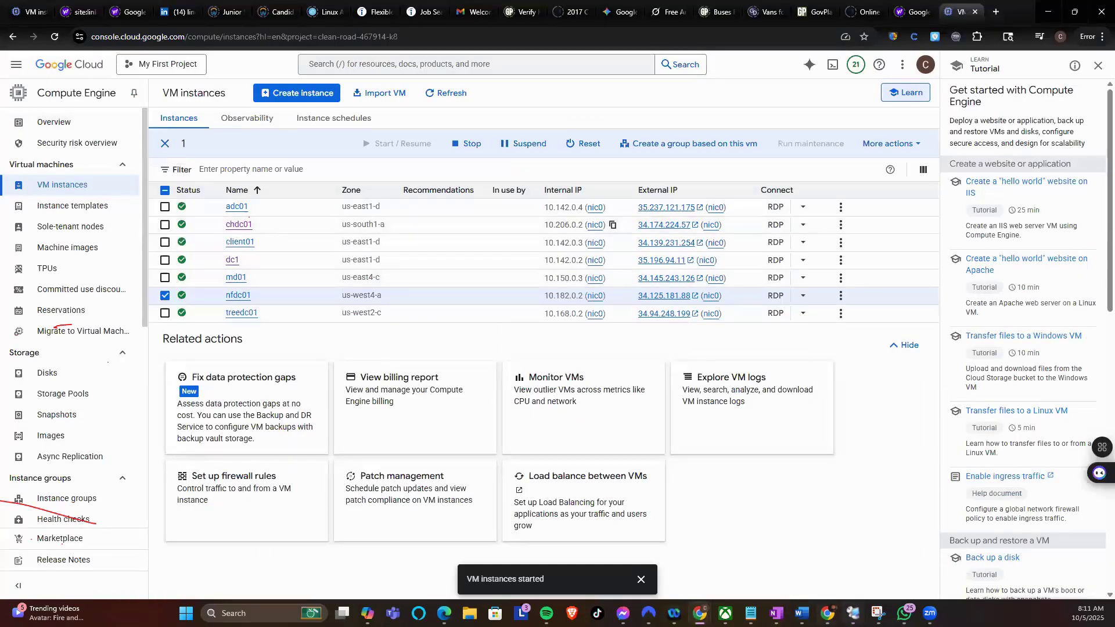
{"action": "key", "text": "alt+Tab"}
{"action": "left_click", "coordinate": [548, 231]}
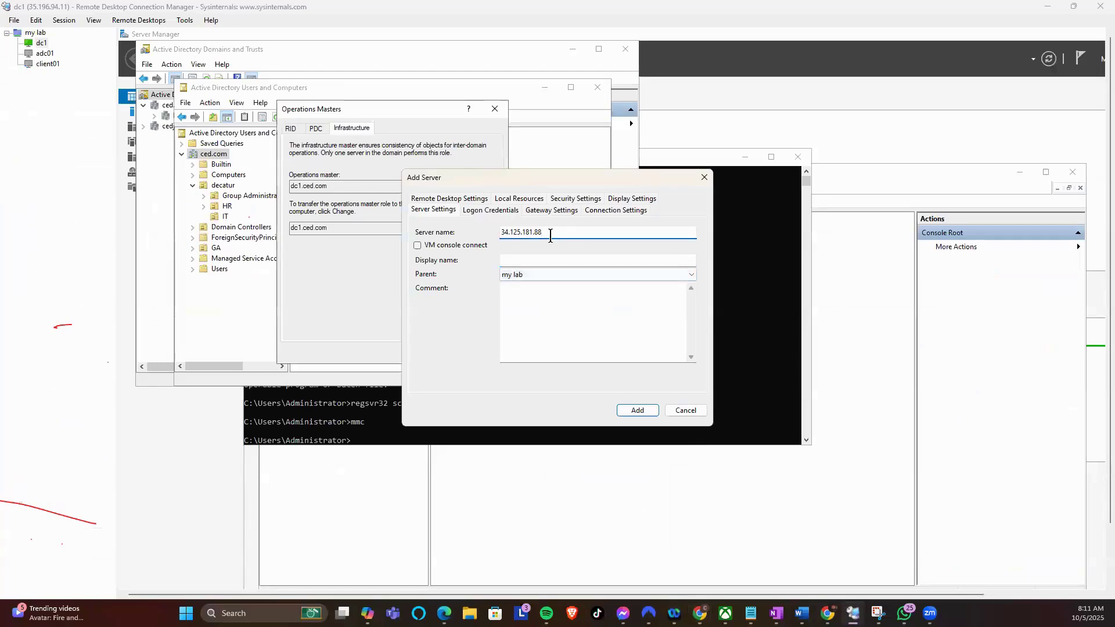
{"action": "left_click", "coordinate": [542, 261]}
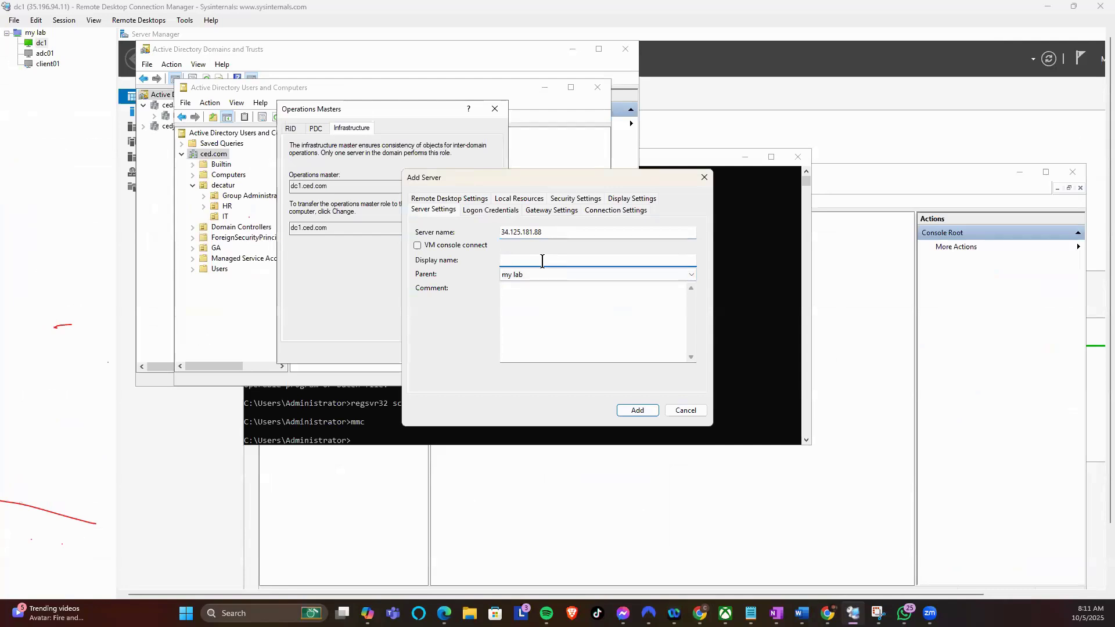
{"action": "type", "text": "nf"}
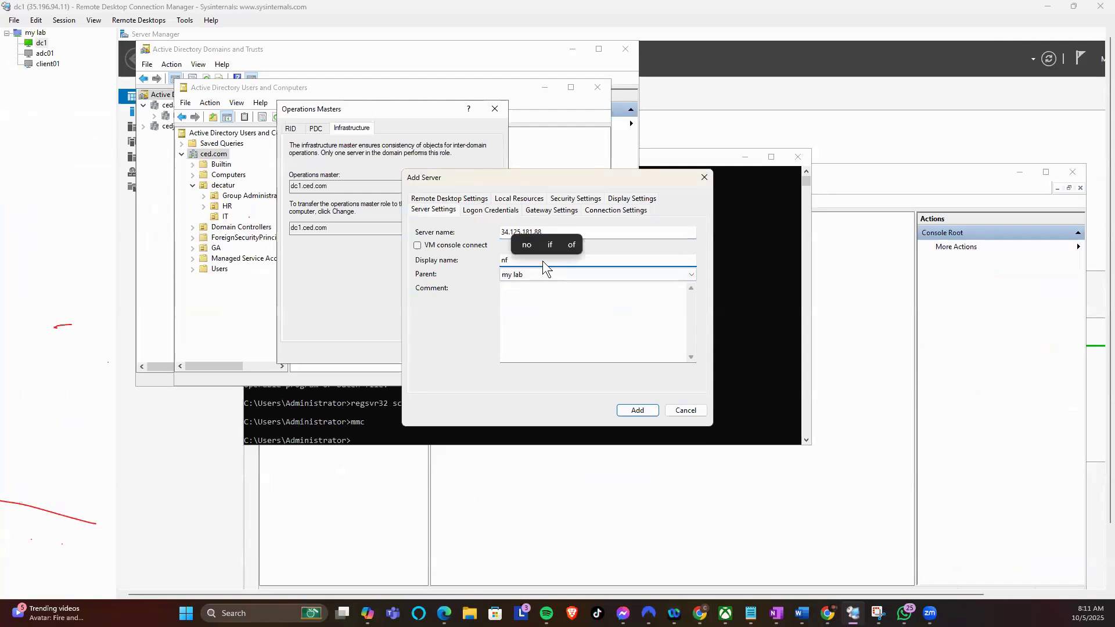
{"action": "type", "text": "dc"}
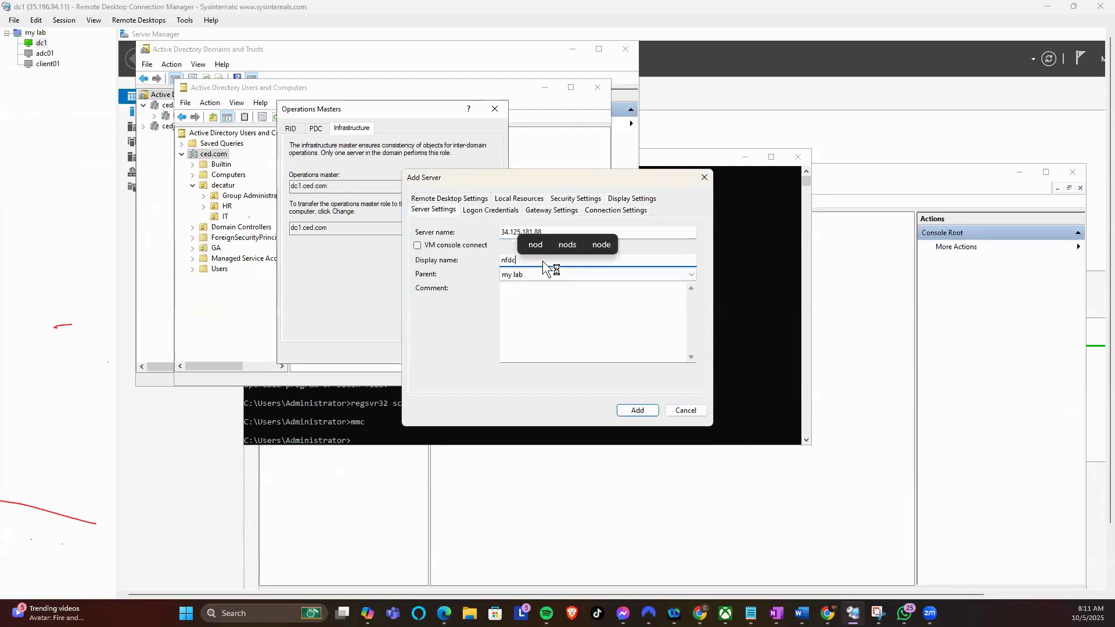
{"action": "left_click", "coordinate": [635, 410]}
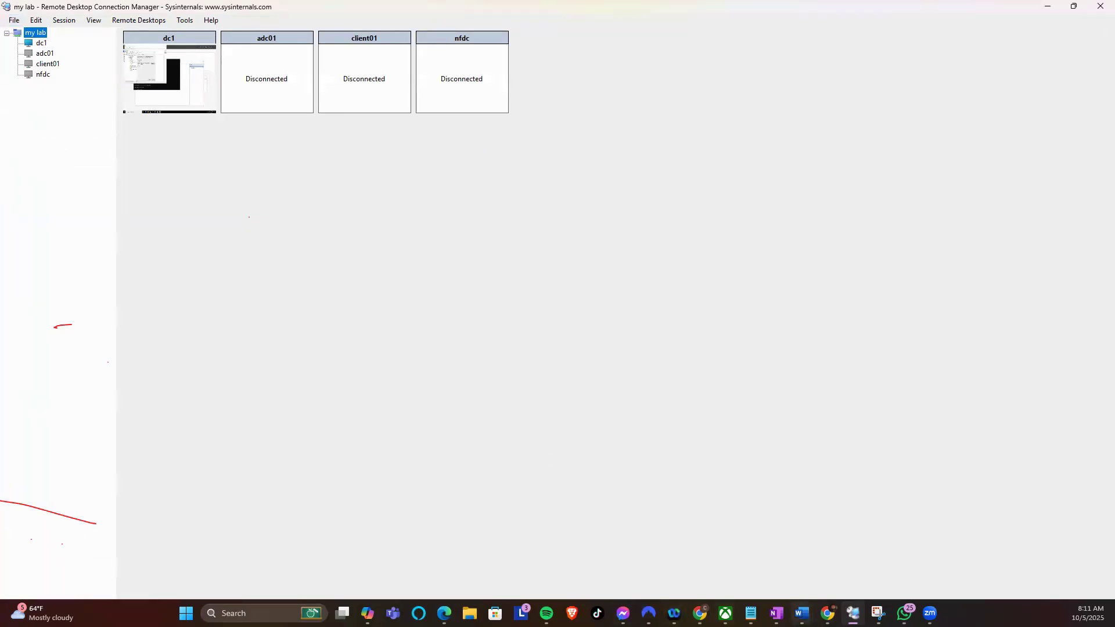
Step: Copy the external IP of the chdc01 VM instance in Google Chrome and return to Remote Desktop Connection Manager
{"action": "mouse_move", "coordinate": [700, 613]}
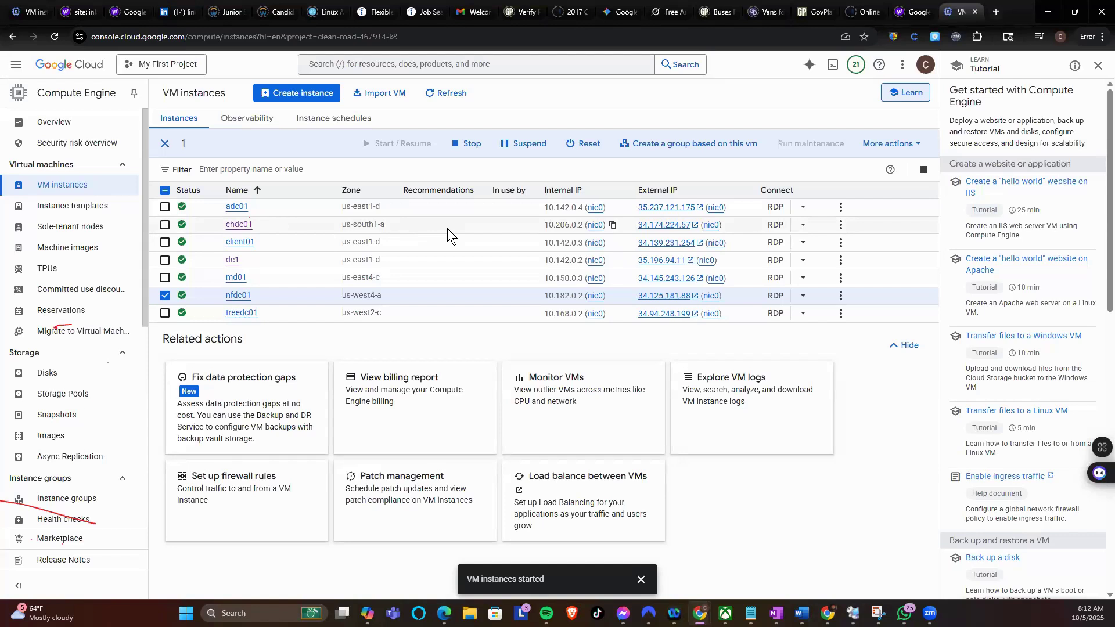
{"action": "left_click", "coordinate": [730, 225]}
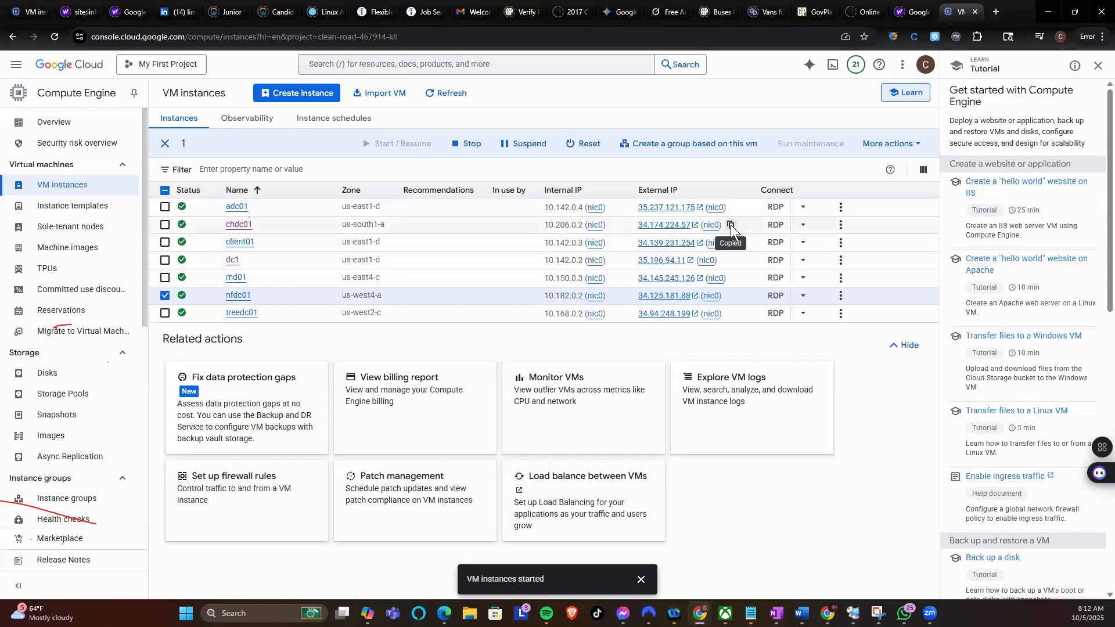
{"action": "left_click", "coordinate": [852, 613]}
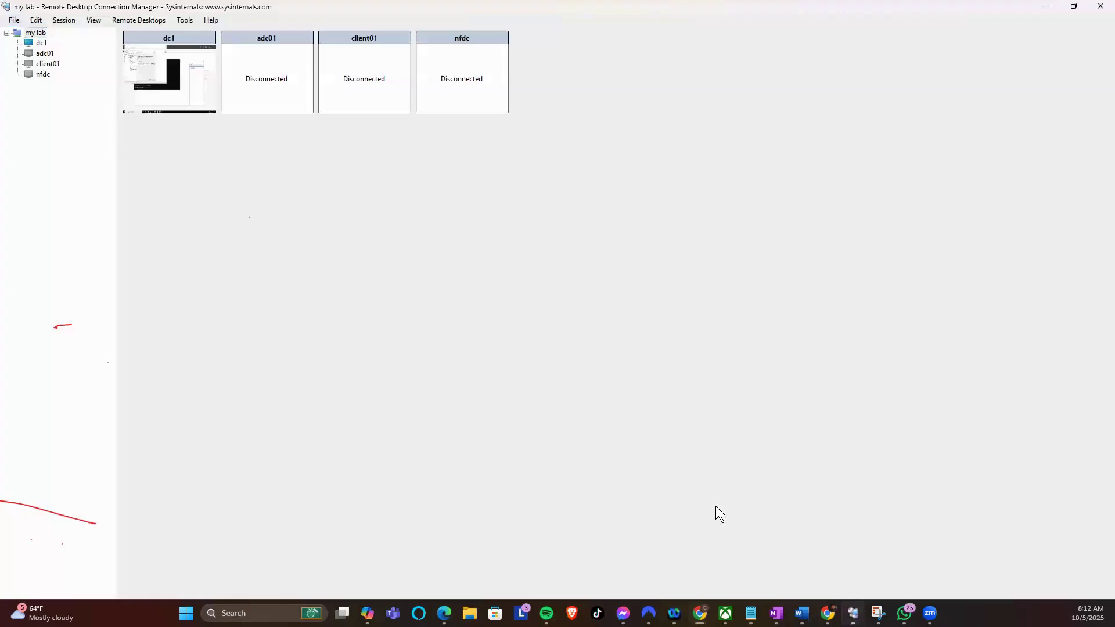
{"action": "right_click", "coordinate": [36, 34]}
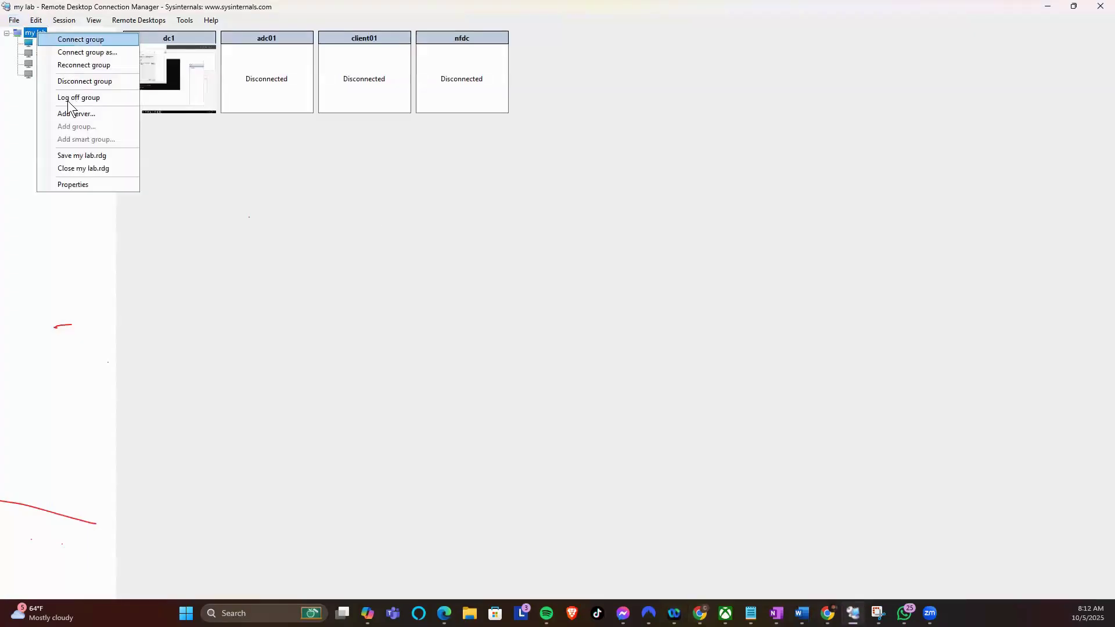
{"action": "left_click", "coordinate": [21, 99]}
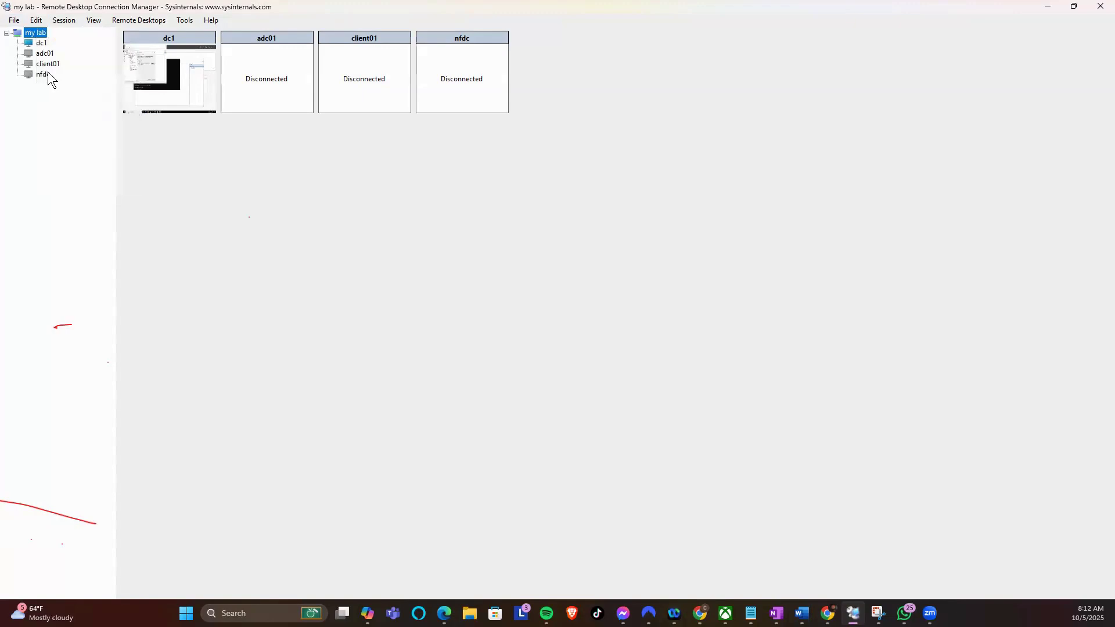
Step: Change the nfdc server's properties to server name 34.174.224.57 and display name chdc, and save them
{"action": "right_click", "coordinate": [47, 71]}
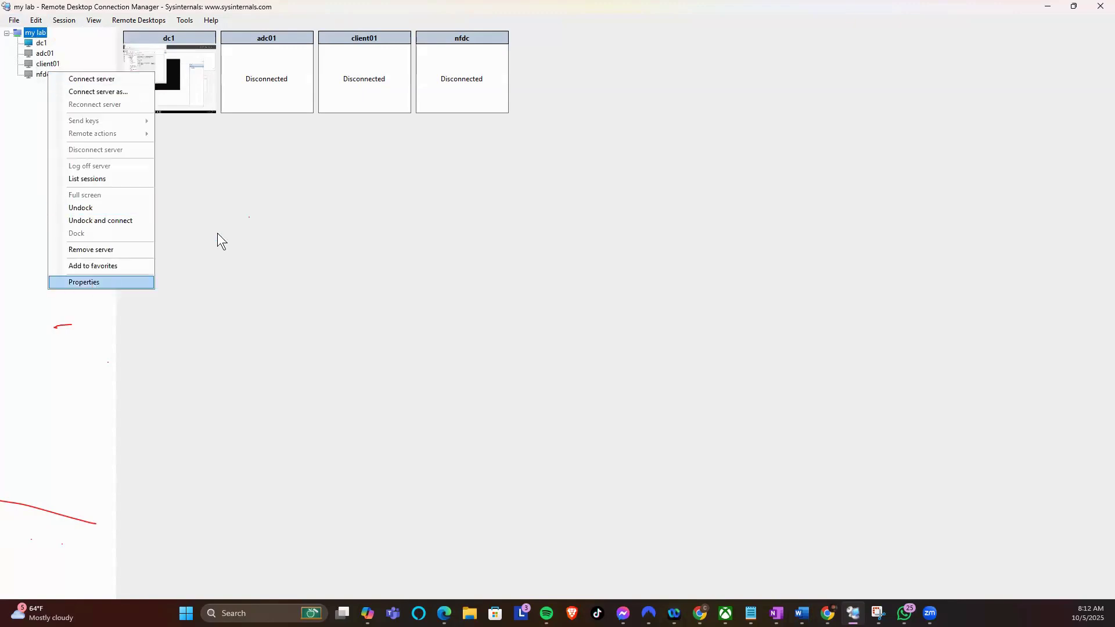
{"action": "key", "text": "Return"}
{"action": "left_click", "coordinate": [554, 231]}
{"action": "double_click", "coordinate": [555, 232]}
{"action": "key", "text": "ctrl+v"}
{"action": "left_click", "coordinate": [533, 260]}
{"action": "key", "text": "BackSpace"}
{"action": "key", "text": "BackSpace"}
{"action": "key", "text": "BackSpace"}
{"action": "key", "text": "BackSpace"}
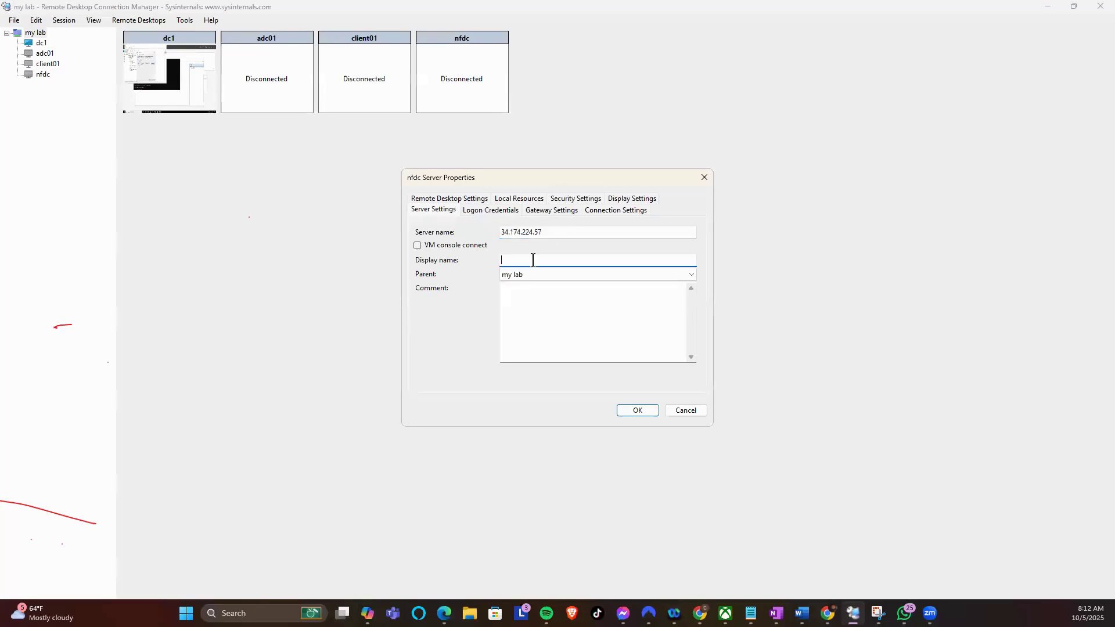
{"action": "type", "text": "chdc"}
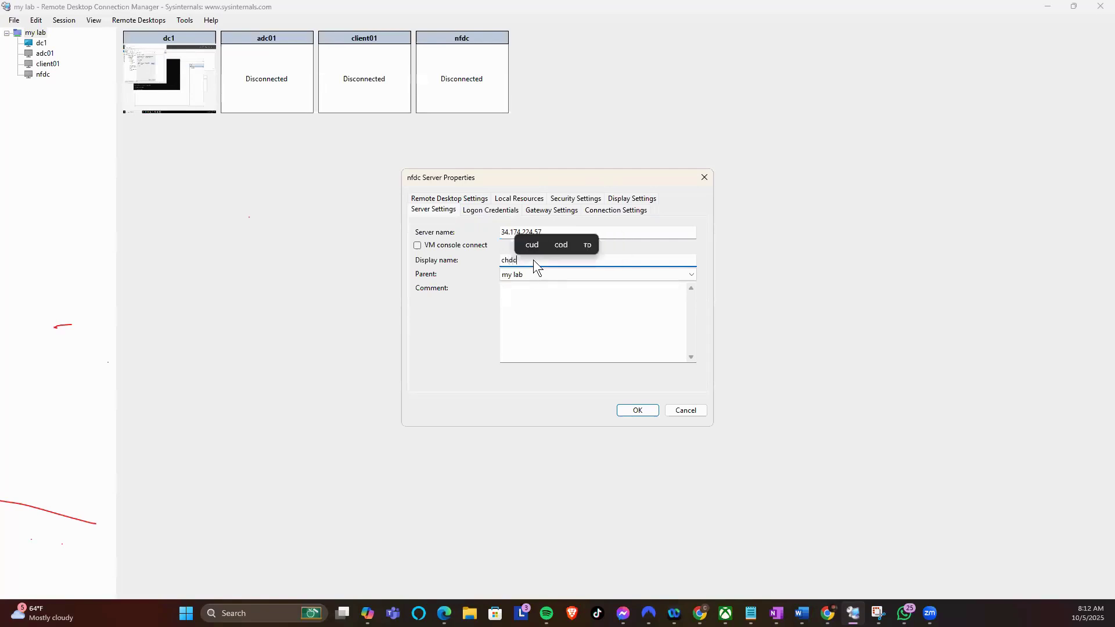
{"action": "left_click", "coordinate": [643, 406]}
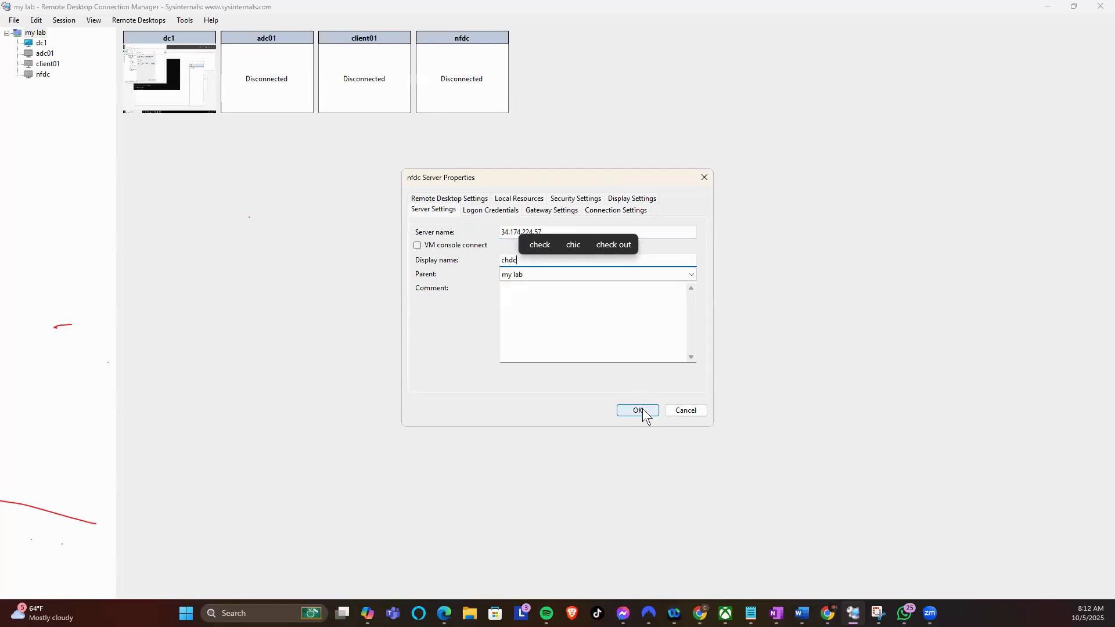
{"action": "left_click", "coordinate": [637, 409]}
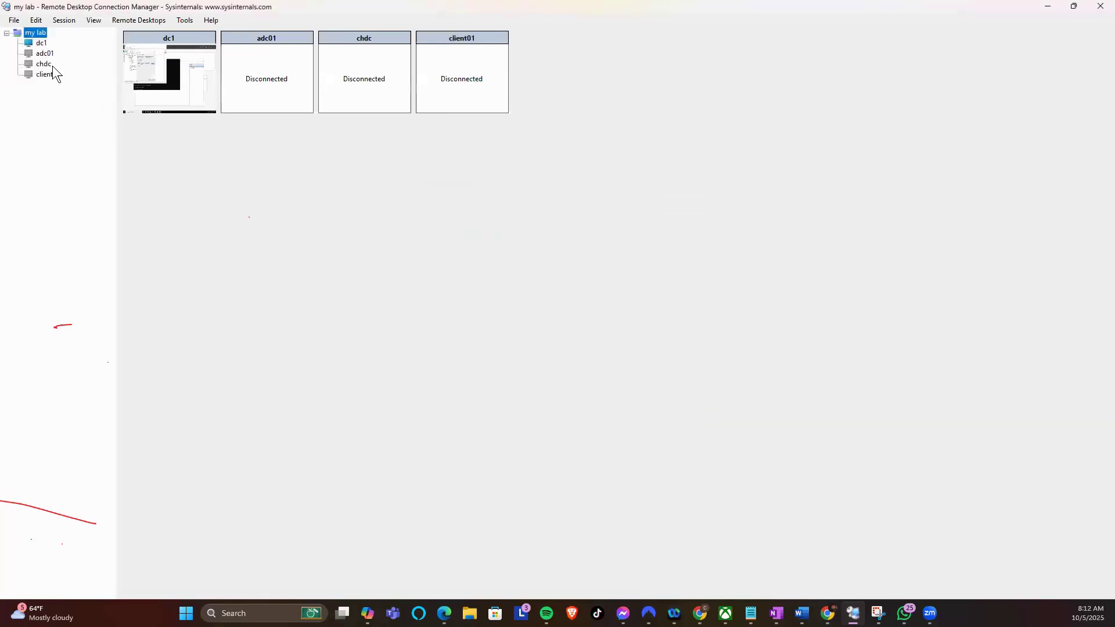
{"action": "right_click", "coordinate": [47, 64]}
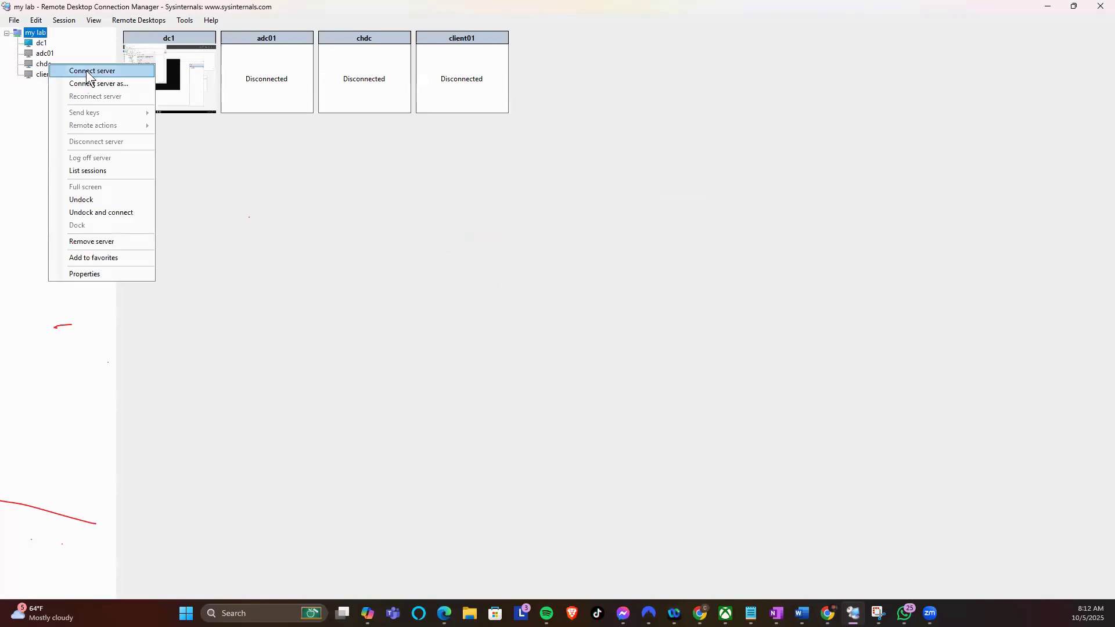
{"action": "left_click", "coordinate": [86, 71]}
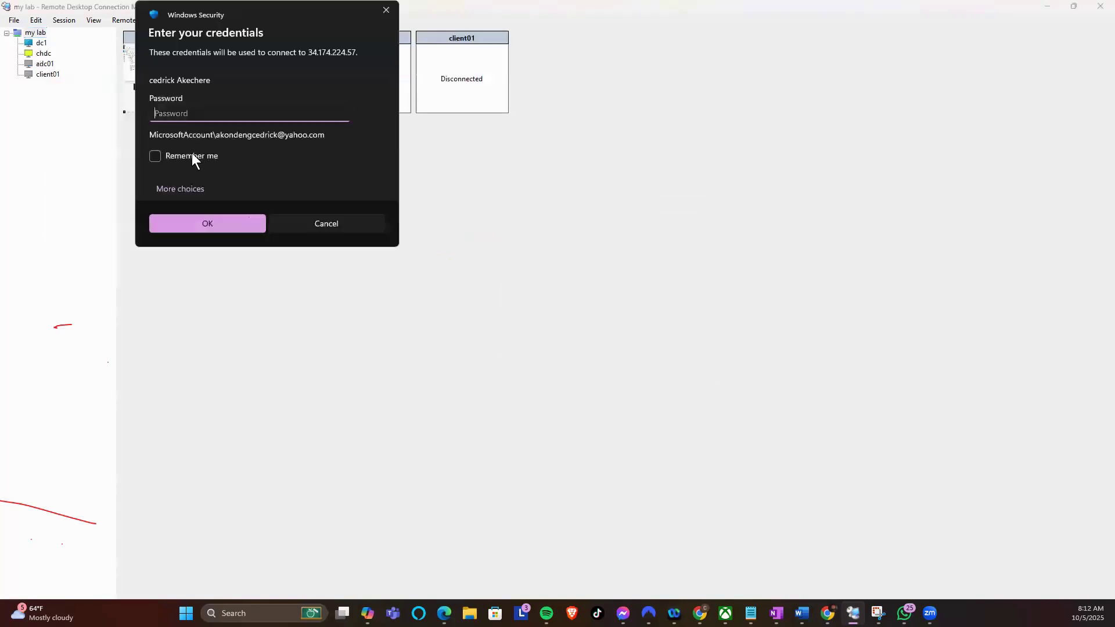
{"action": "left_click", "coordinate": [189, 189]}
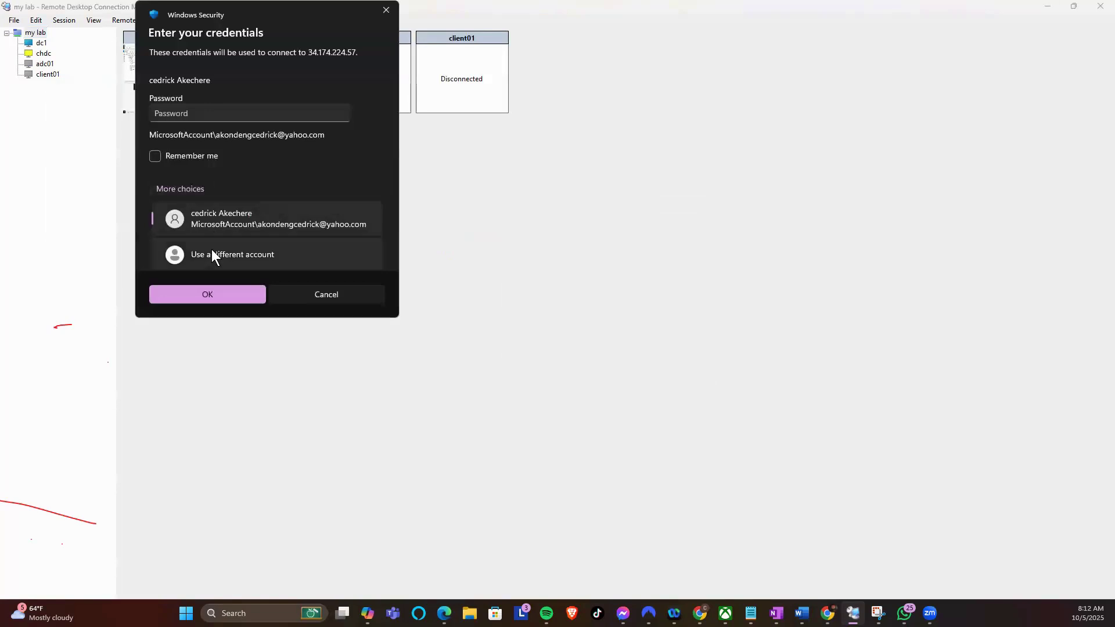
{"action": "left_click", "coordinate": [212, 253]}
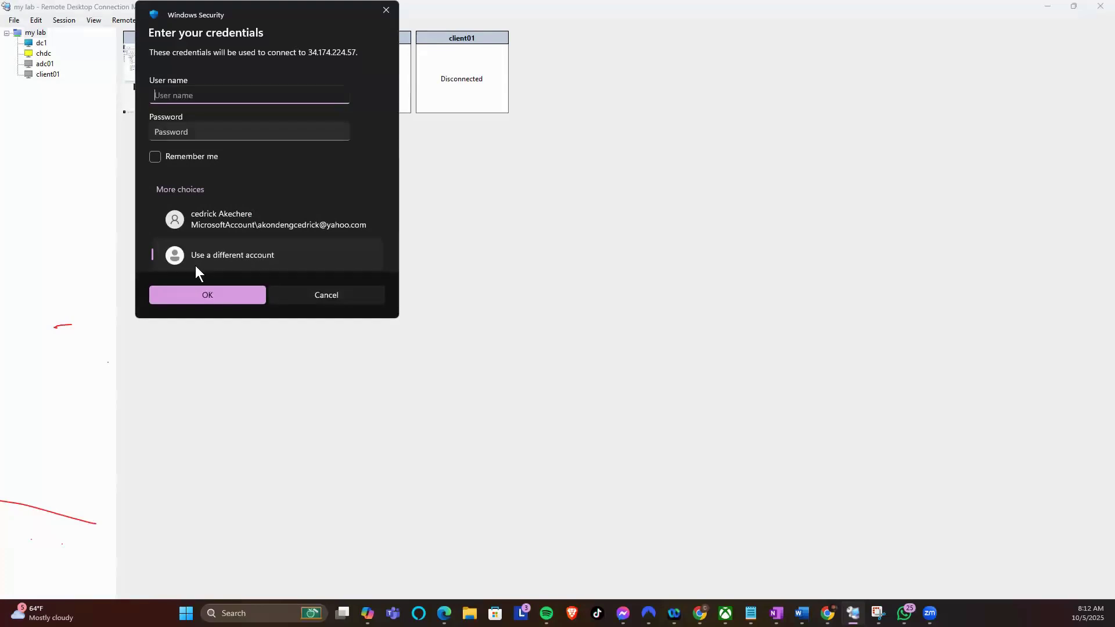
{"action": "left_click", "coordinate": [209, 294]}
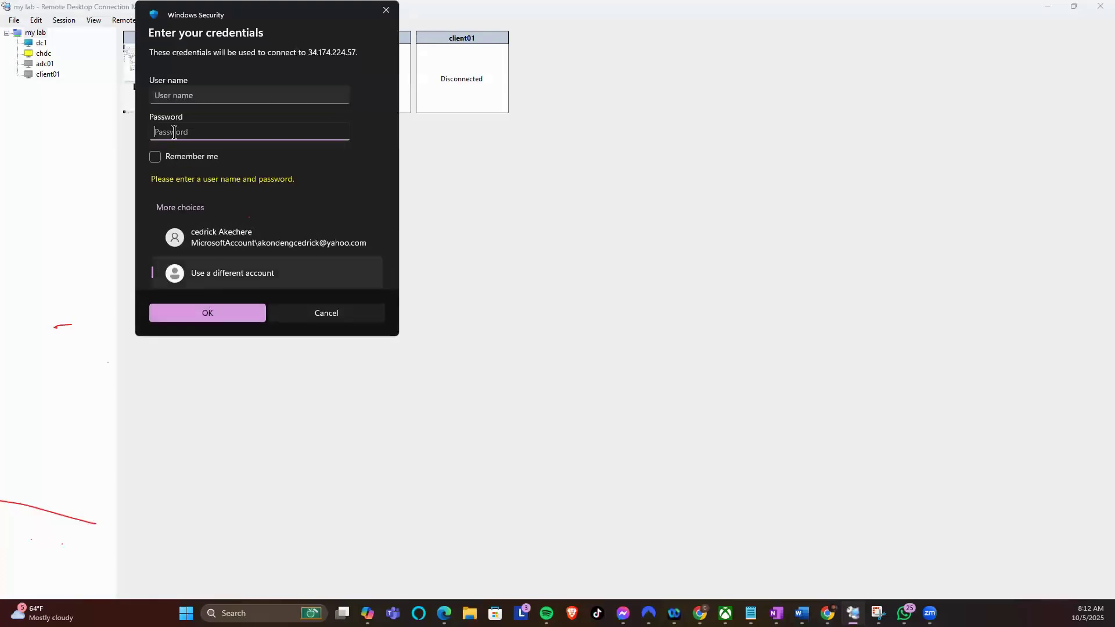
{"action": "left_click", "coordinate": [172, 95]}
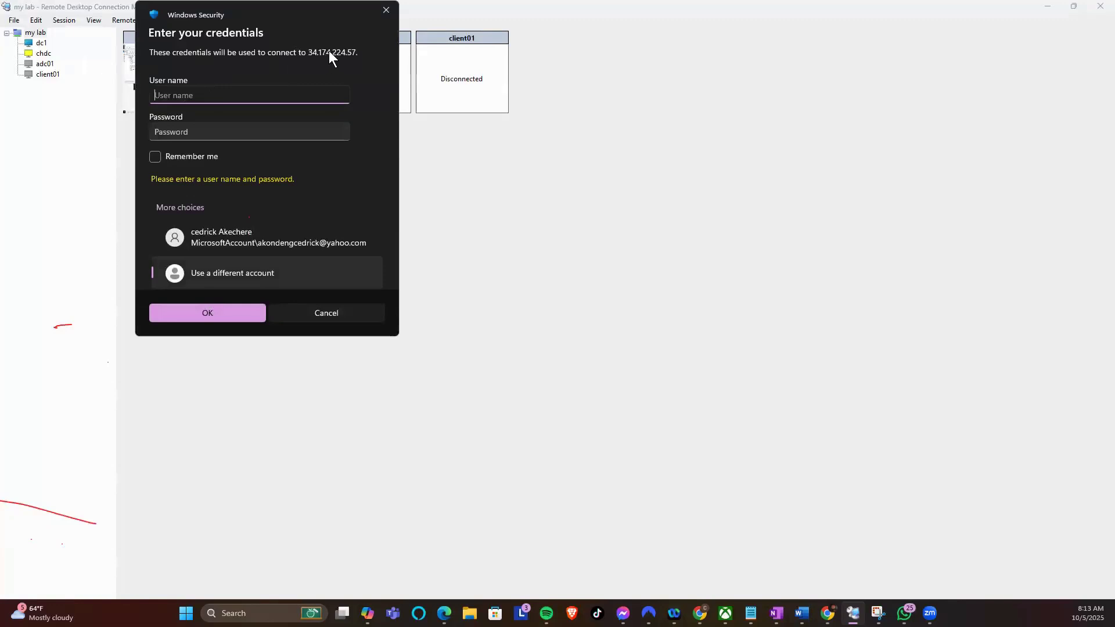
{"action": "left_click", "coordinate": [386, 10]}
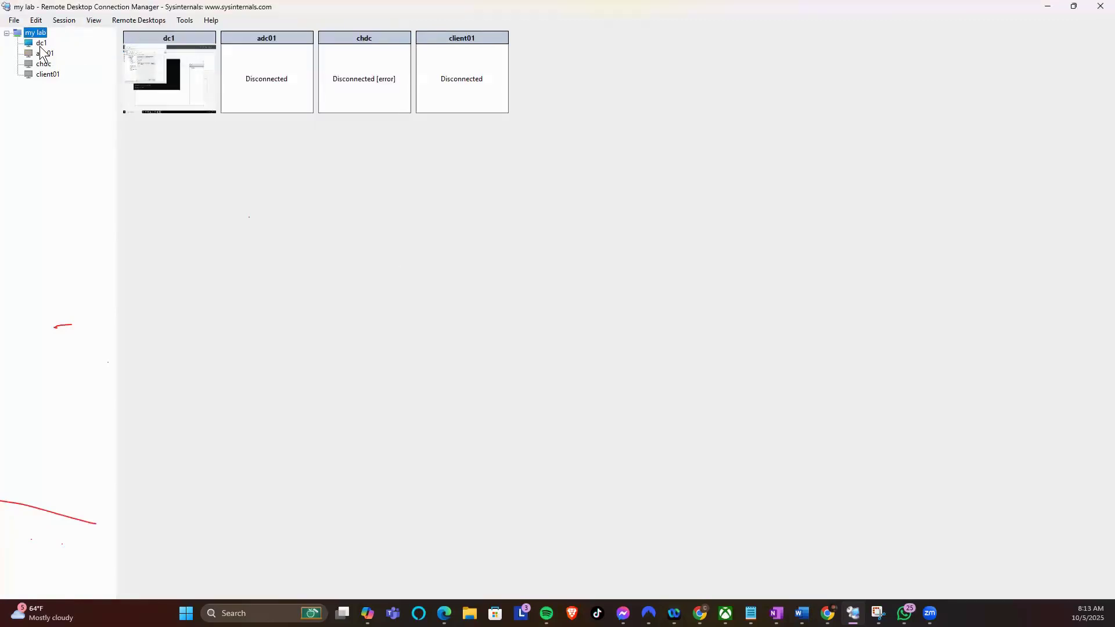
Step: On dc1, close both operations master dialogs and Active Directory Users and Computers, and minimize Active Directory Domains and Trusts
{"action": "left_click", "coordinate": [41, 43]}
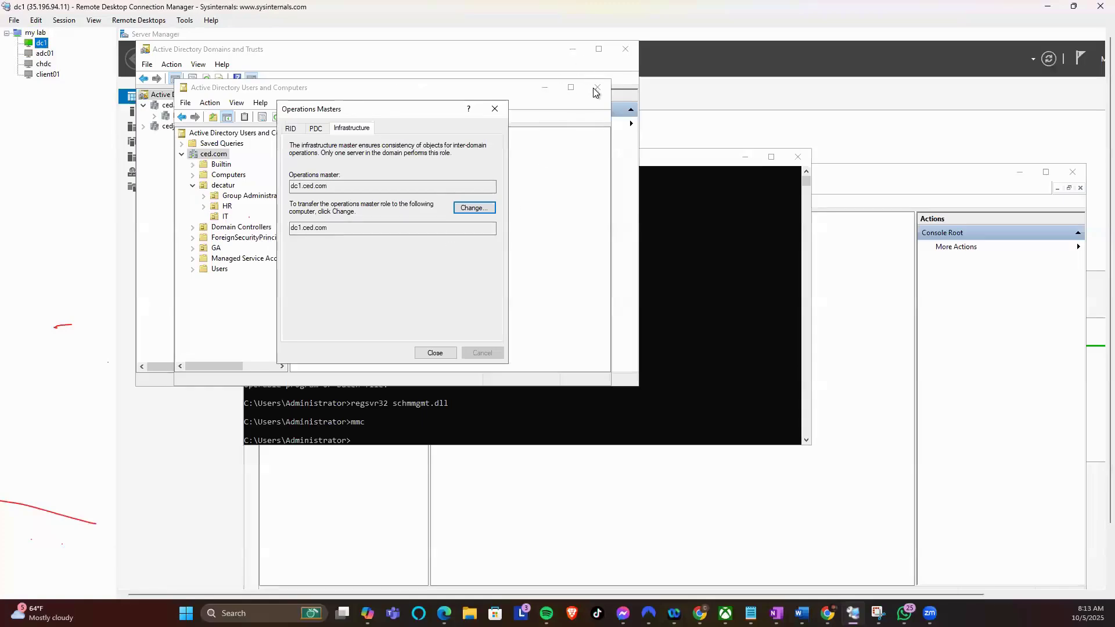
{"action": "left_click", "coordinate": [498, 110]}
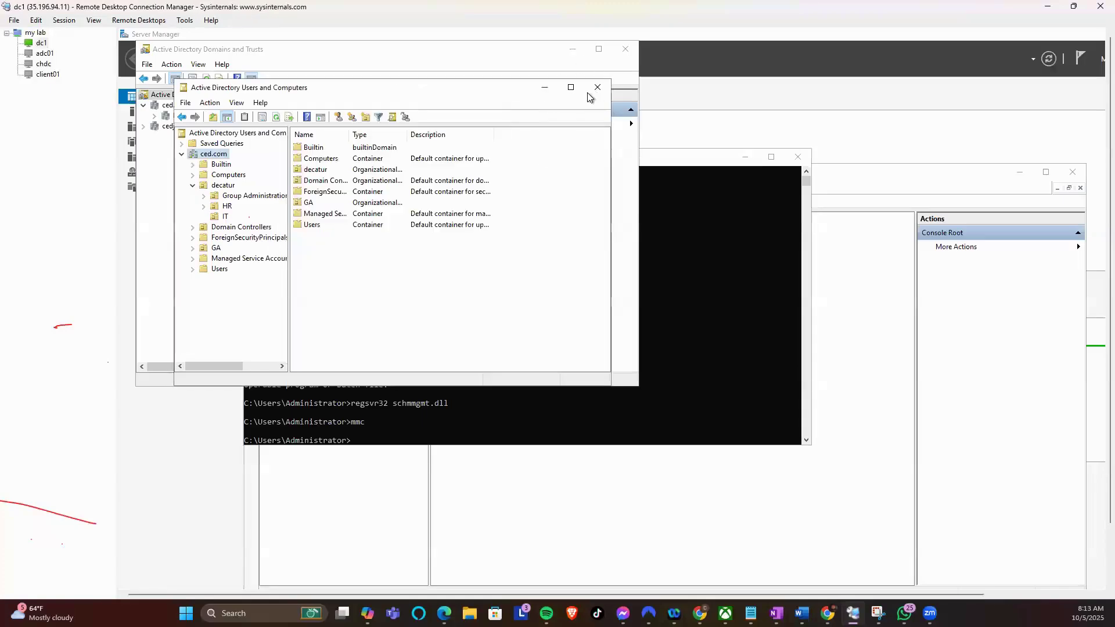
{"action": "left_click", "coordinate": [615, 68]}
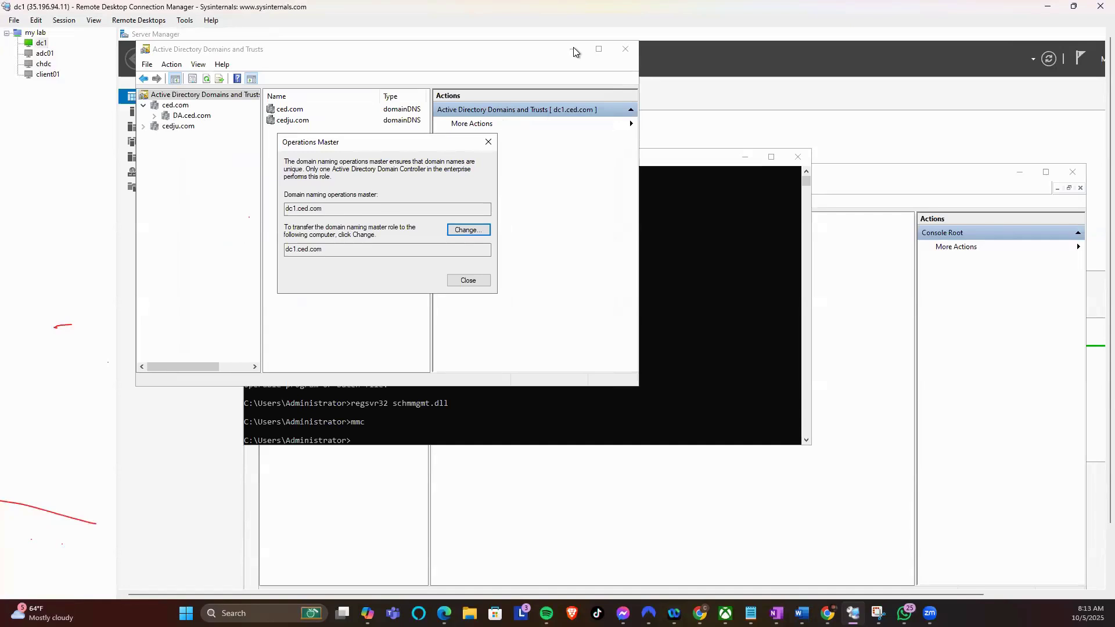
{"action": "left_click", "coordinate": [488, 143]}
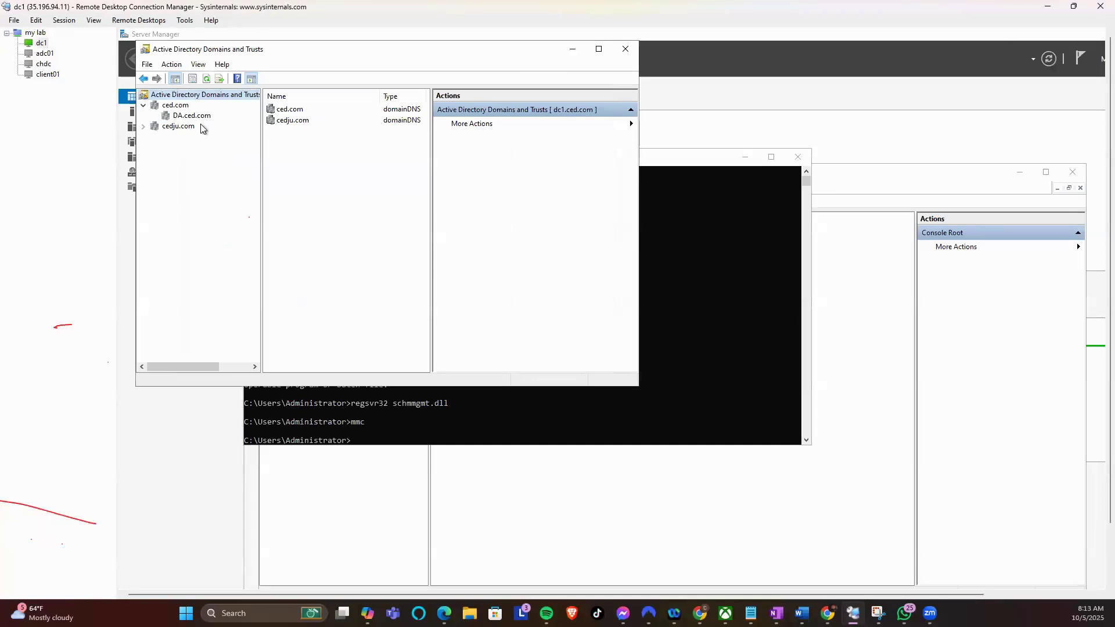
{"action": "left_click", "coordinate": [573, 53]}
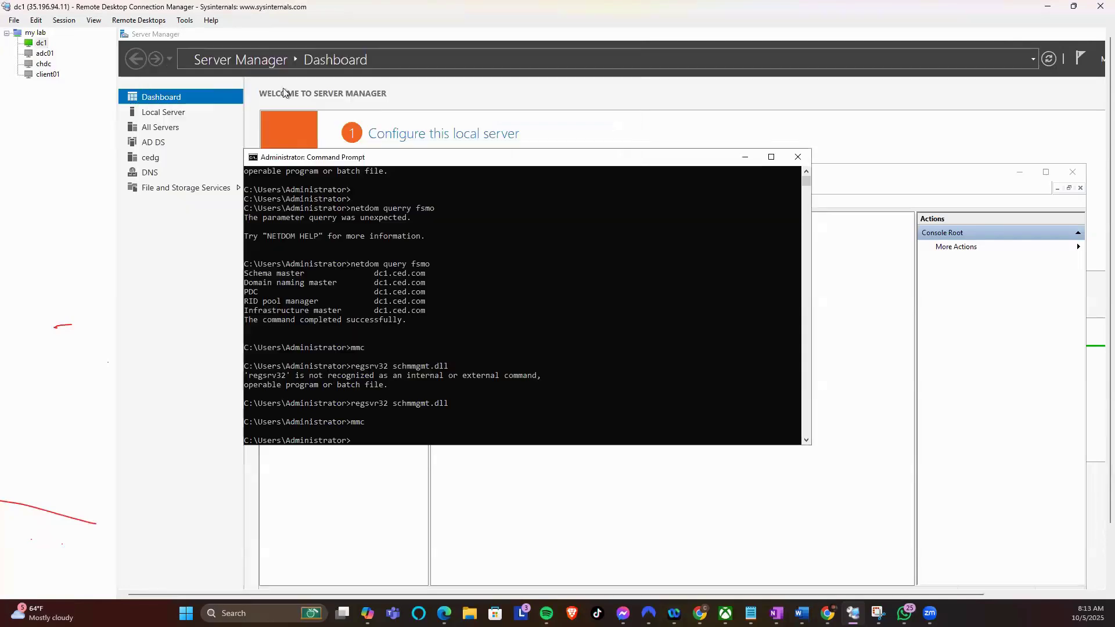
Step: Start connecting to chdc with a different account and enter the user name DA.ced.com\administrator
{"action": "right_click", "coordinate": [43, 63]}
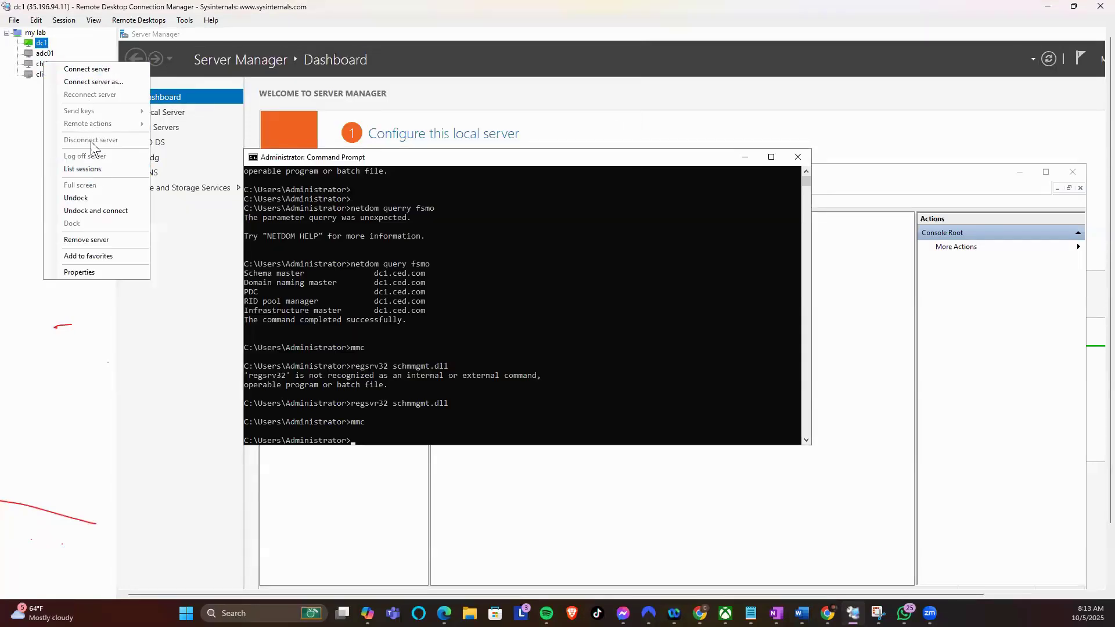
{"action": "left_click", "coordinate": [99, 69]}
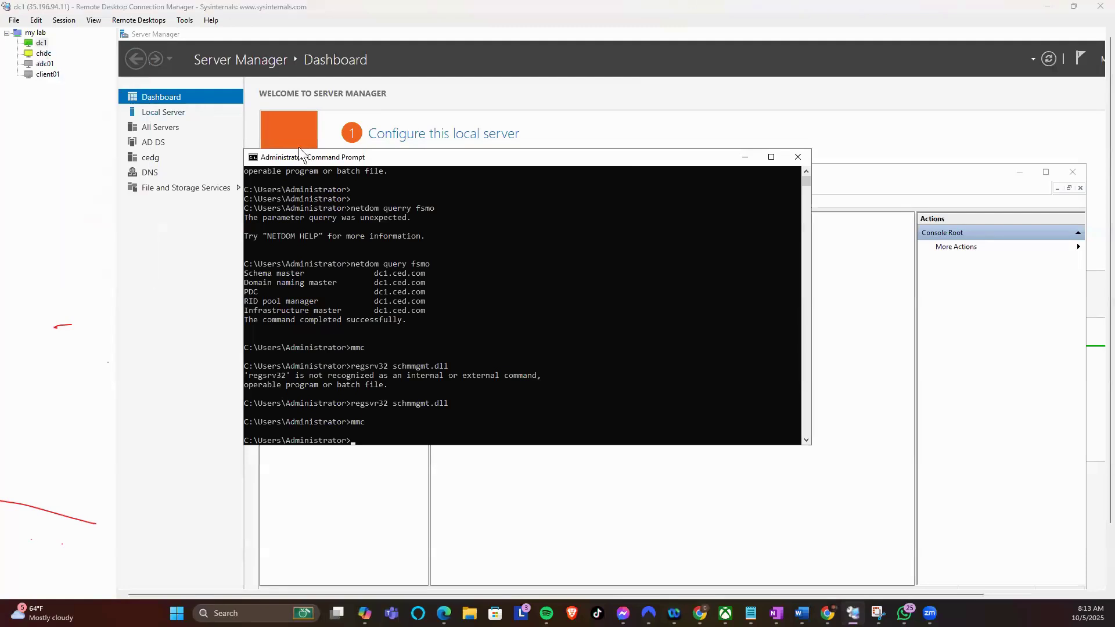
{"action": "left_click", "coordinate": [284, 190]}
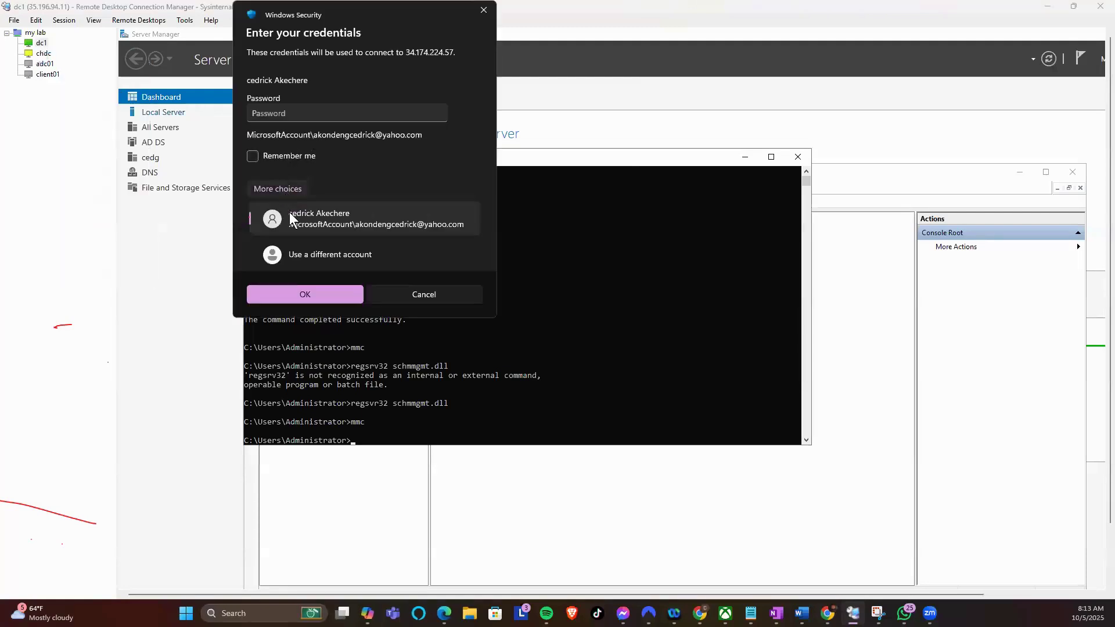
{"action": "left_click", "coordinate": [303, 255]}
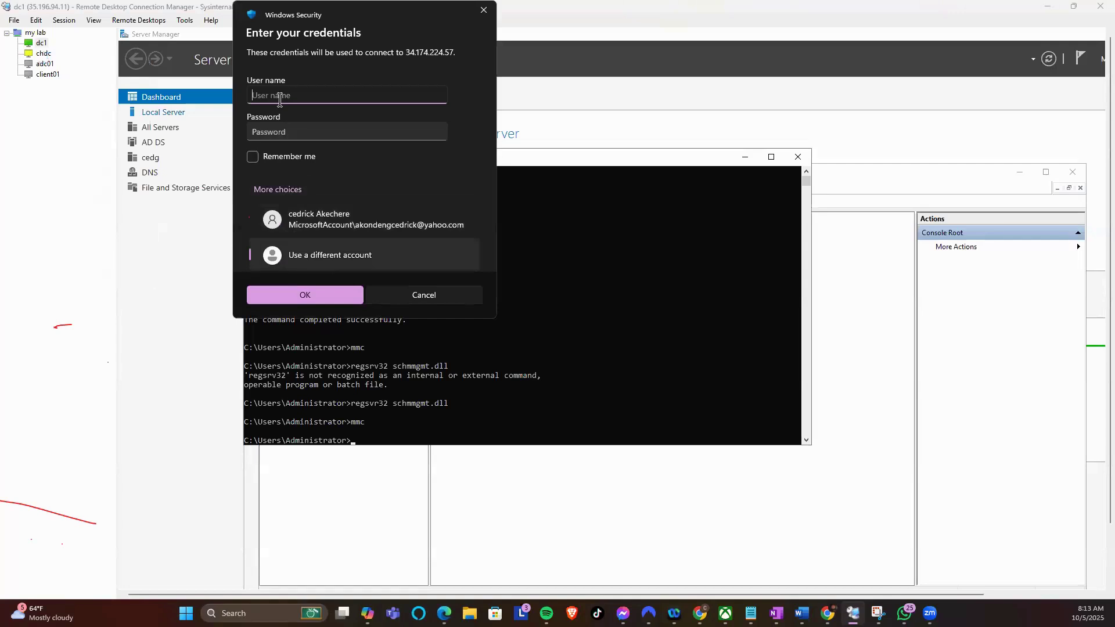
{"action": "type", "text": "DA.ced"}
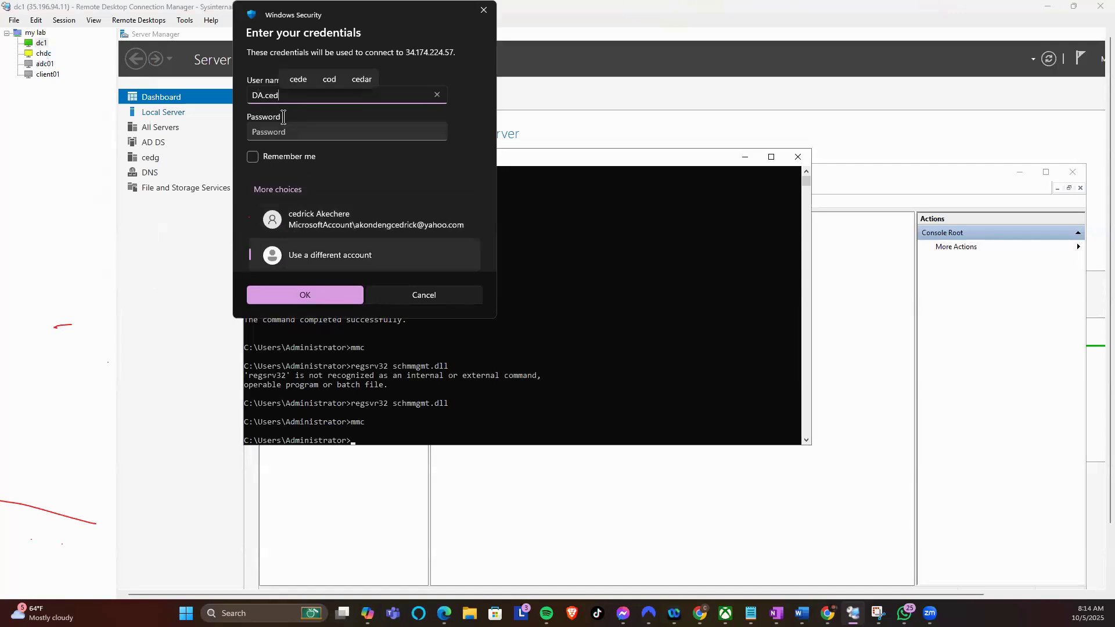
{"action": "type", "text": ".com"}
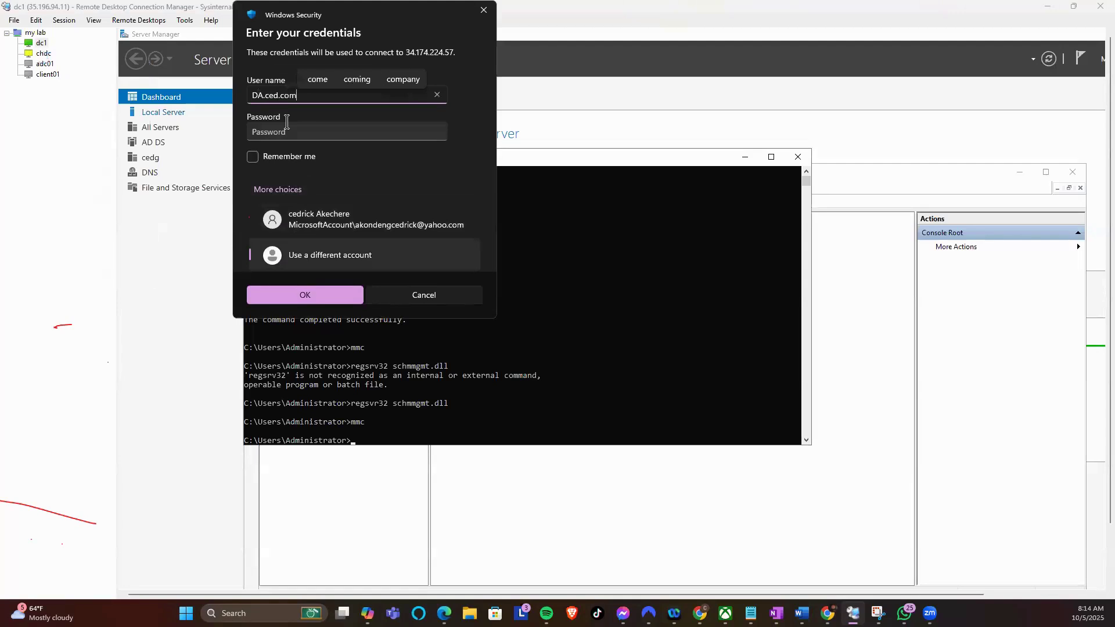
{"action": "type", "text": "\\"}
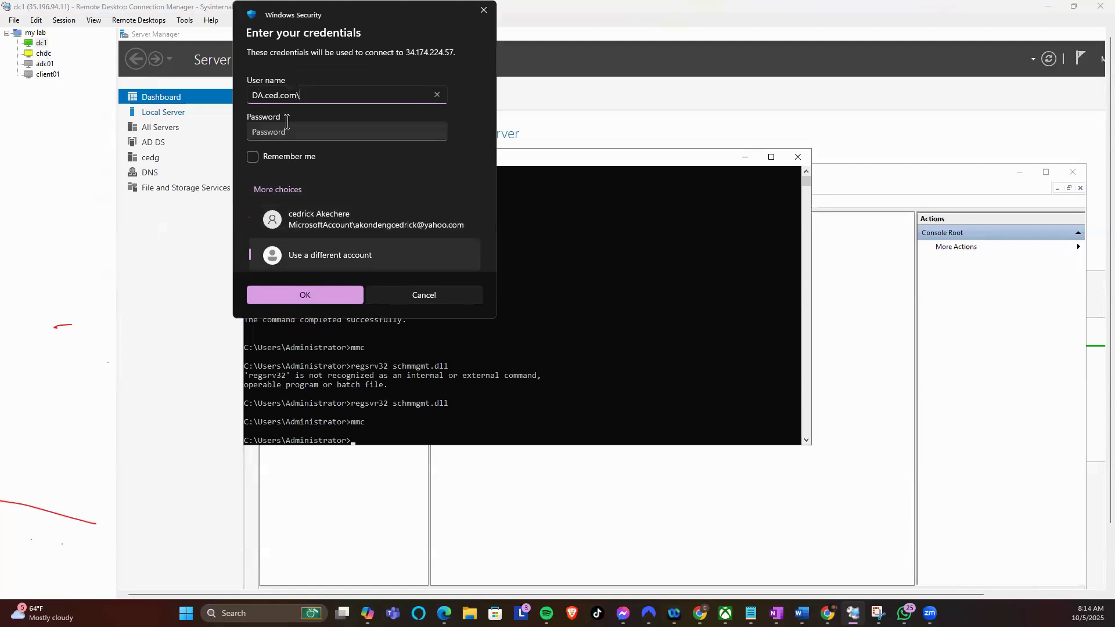
{"action": "type", "text": "admini"}
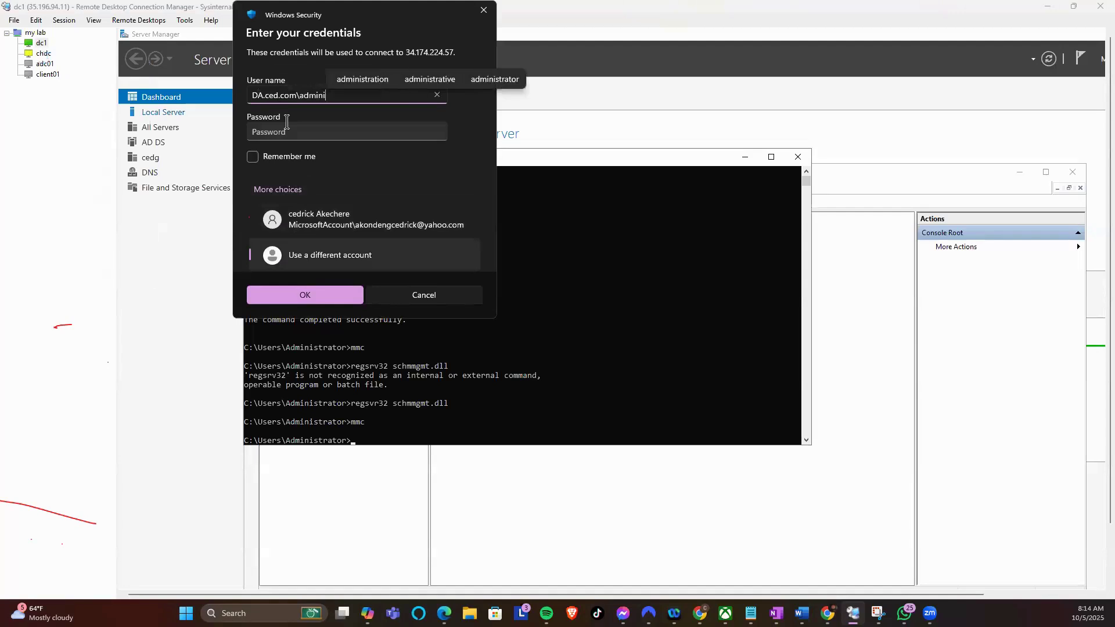
{"action": "type", "text": "st"}
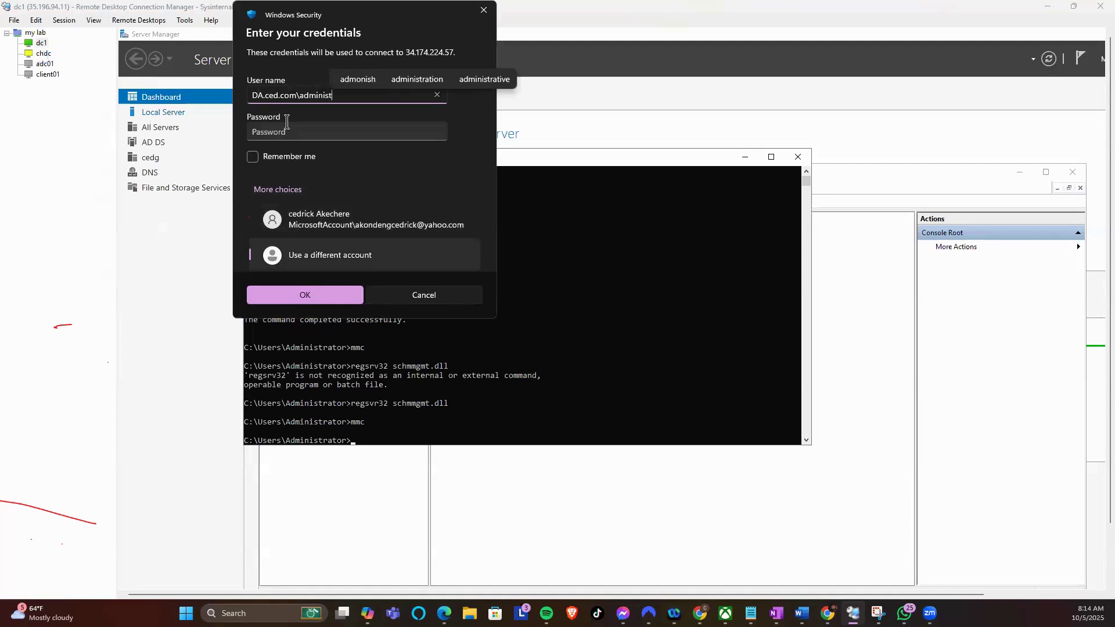
{"action": "type", "text": "rtor"}
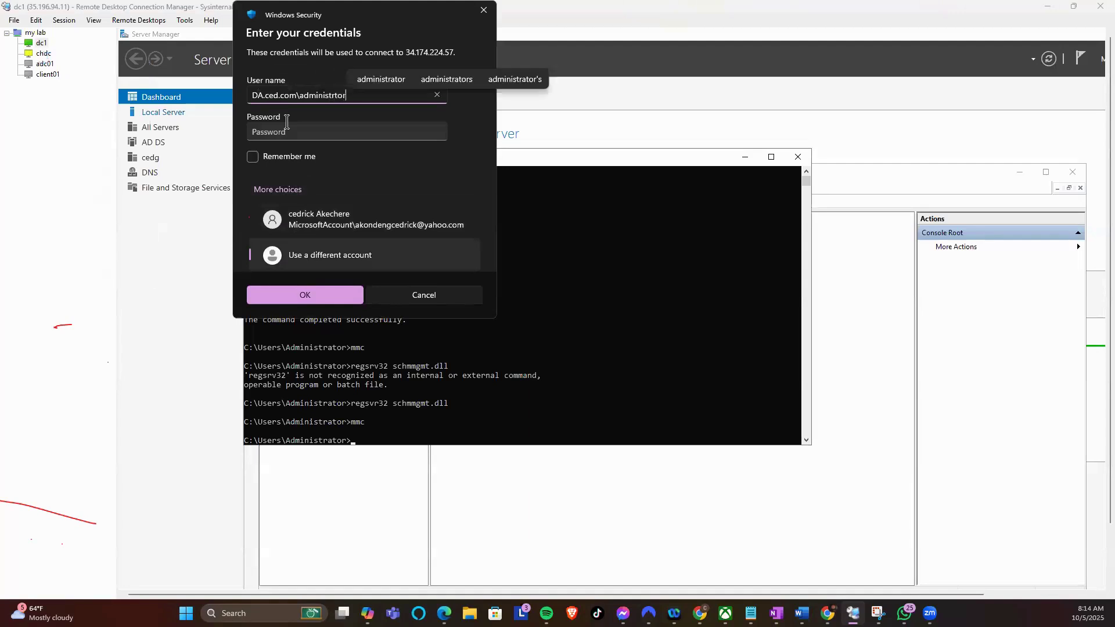
{"action": "key", "text": "BackSpace"}
{"action": "key", "text": "BackSpace"}
{"action": "key", "text": "BackSpace"}
{"action": "type", "text": "ati"}
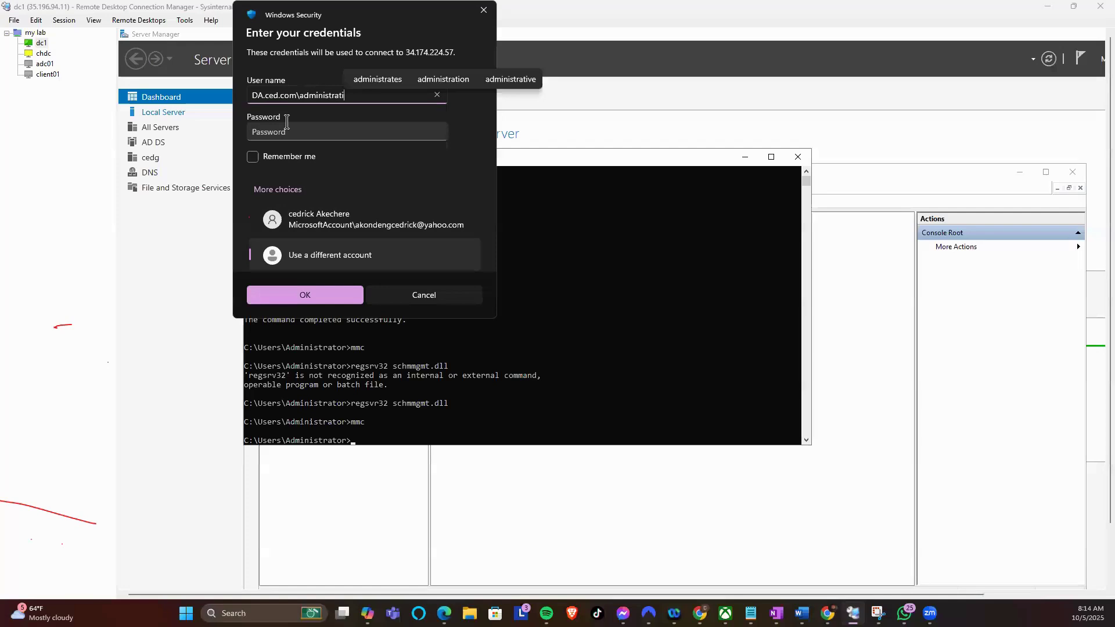
{"action": "key", "text": "BackSpace"}
{"action": "type", "text": "or"}
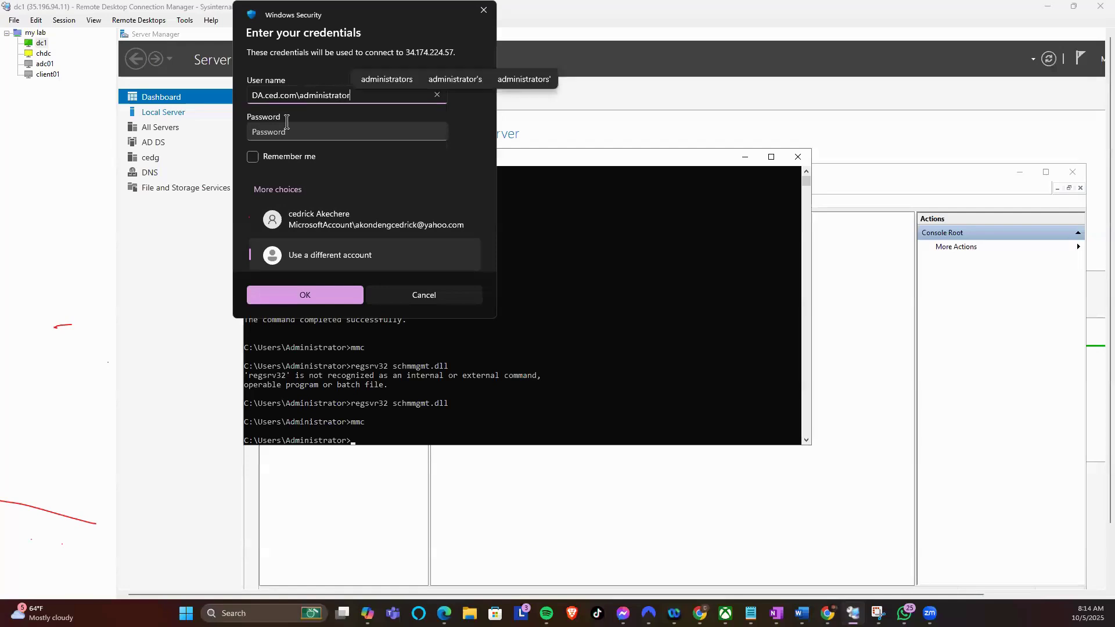
Step: Submit the account password, accept the untrusted certificate and display the chdc remote session
{"action": "left_click", "coordinate": [281, 130]}
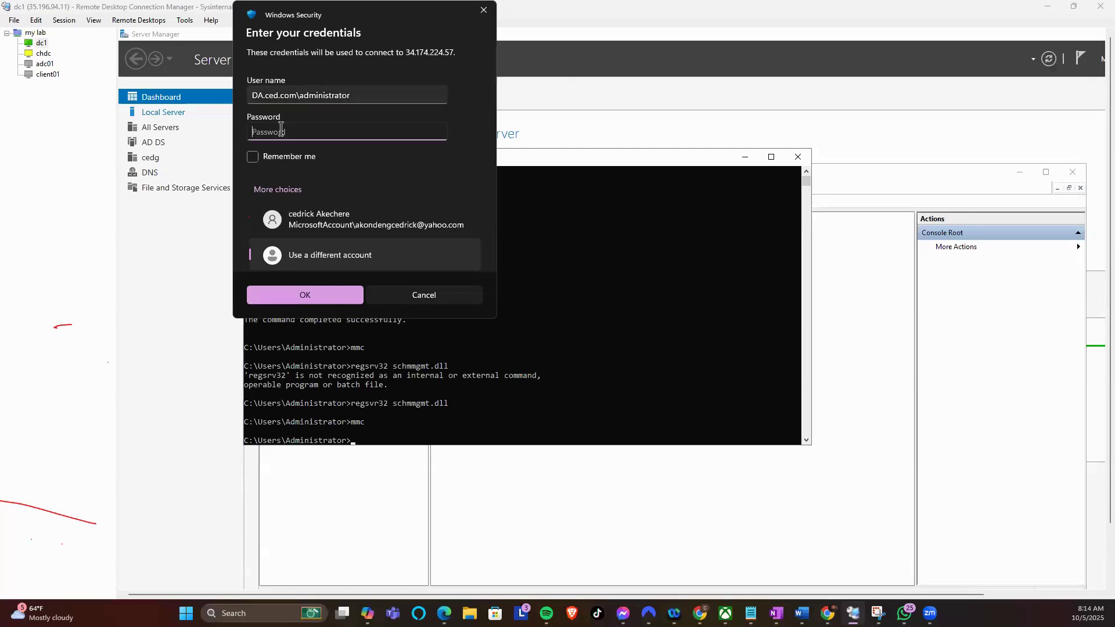
{"action": "type", "text": "•••••••••••••••"}
{"action": "left_click", "coordinate": [304, 290]}
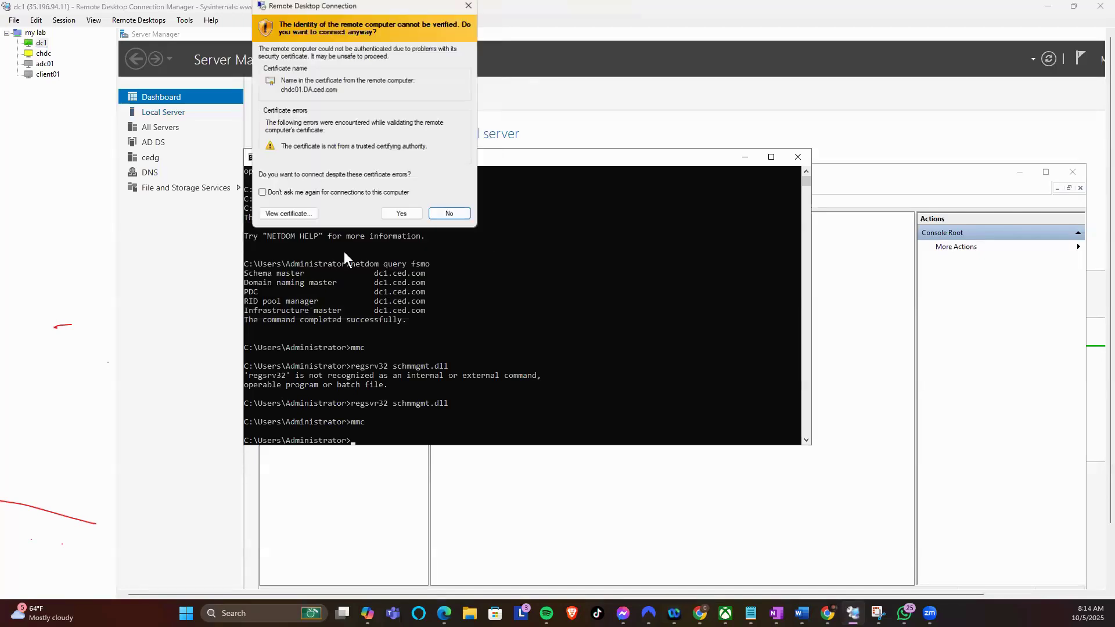
{"action": "left_click", "coordinate": [400, 214]}
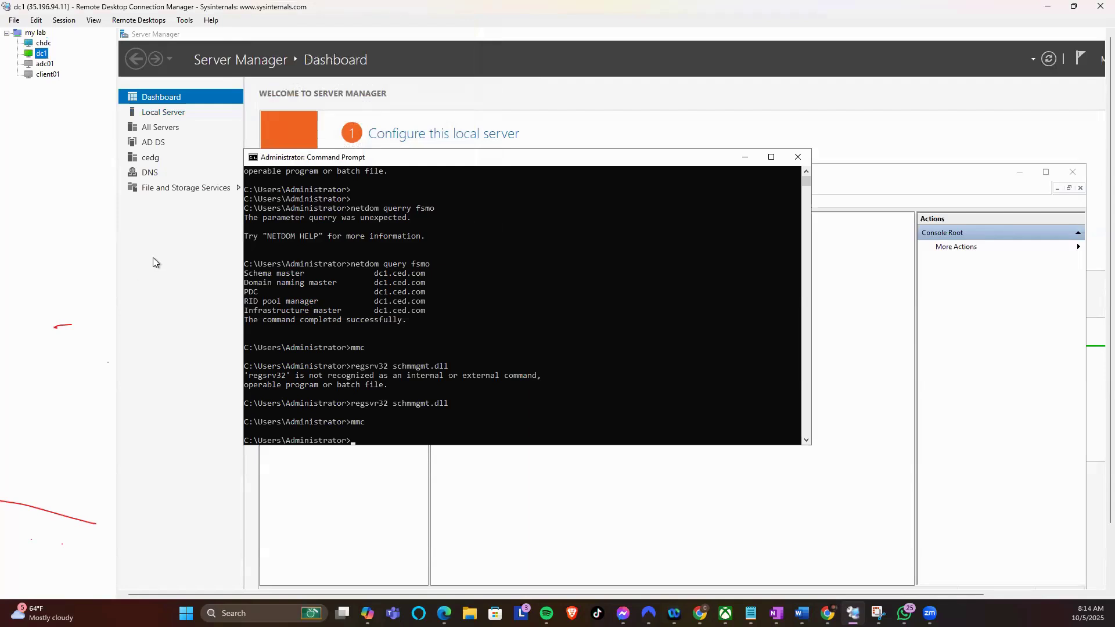
{"action": "left_click", "coordinate": [43, 43]}
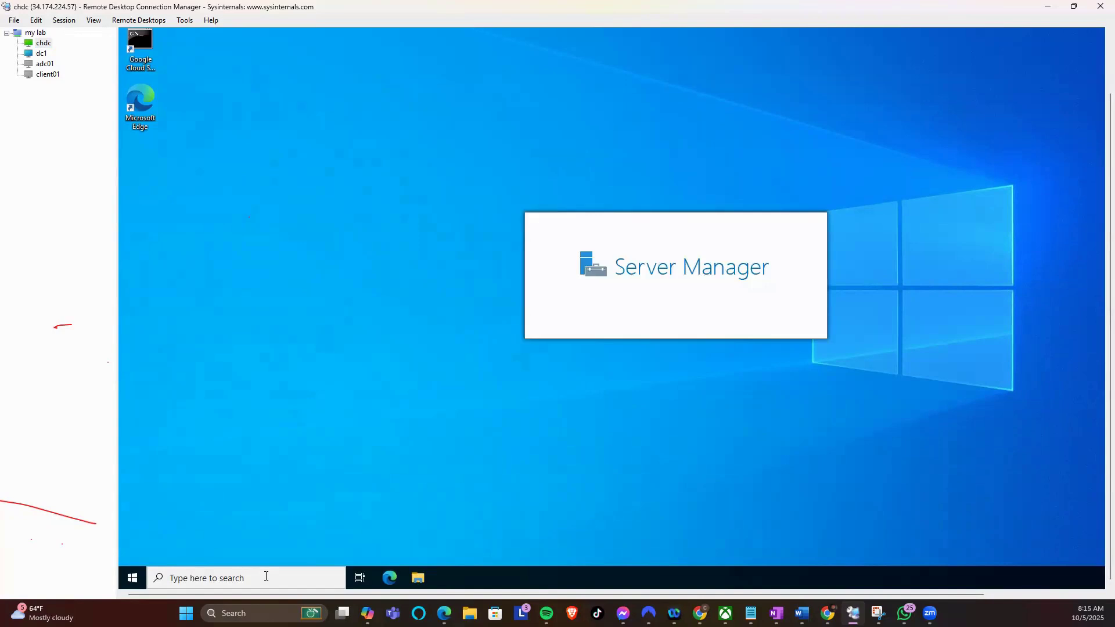
Step: Open Command Prompt on chdc and run netdom query fsmo to list the child domain's FSMO role holders
{"action": "left_click", "coordinate": [264, 577]}
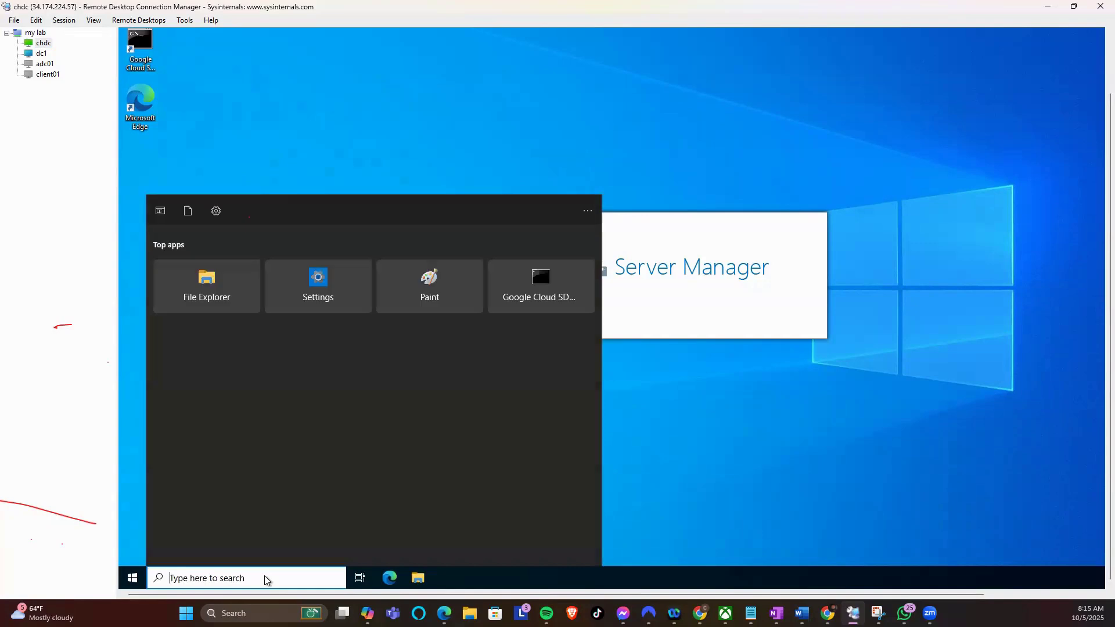
{"action": "type", "text": "cmd"}
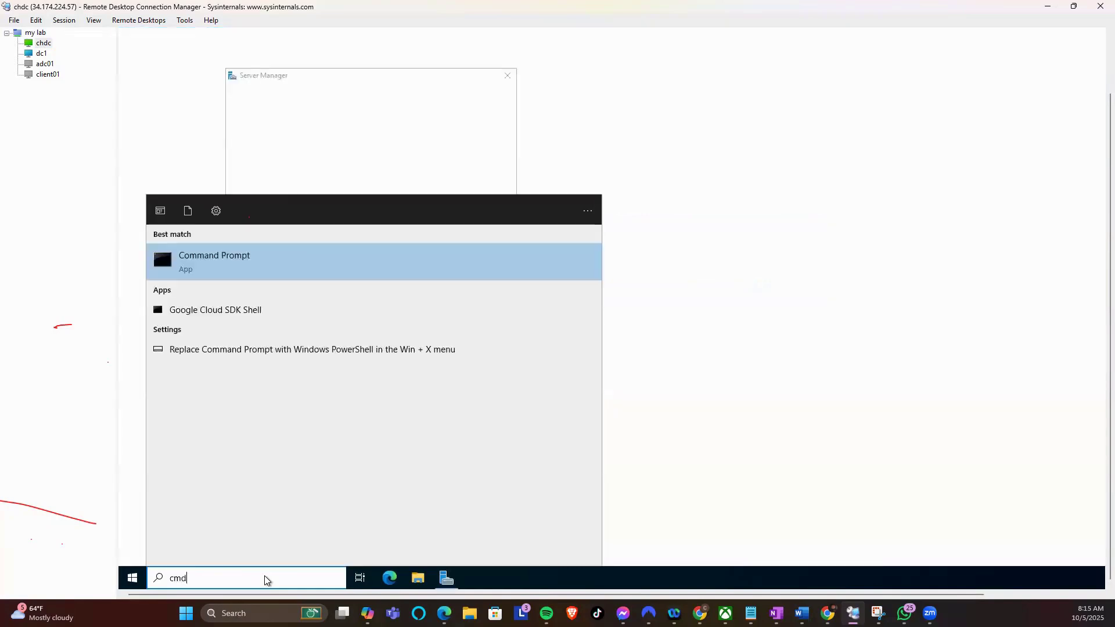
{"action": "left_click", "coordinate": [324, 271]}
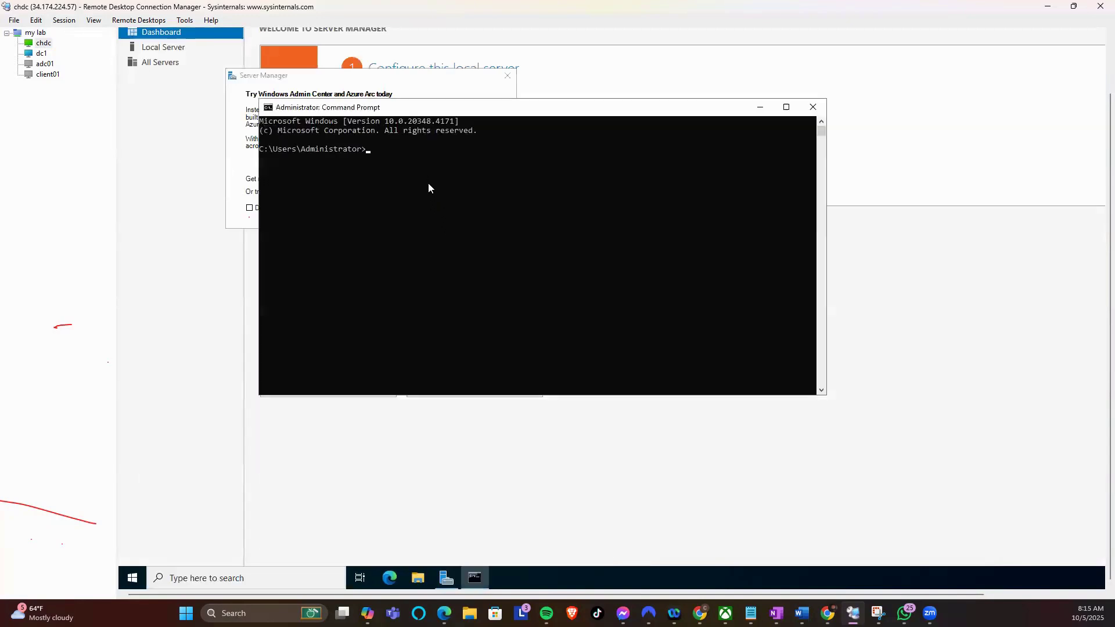
{"action": "left_click", "coordinate": [418, 169]}
{"action": "type", "text": "mm"}
{"action": "key", "text": "BackSpace"}
{"action": "key", "text": "BackSpace"}
{"action": "type", "text": "netdom que"}
{"action": "type", "text": "ry fsmo"}
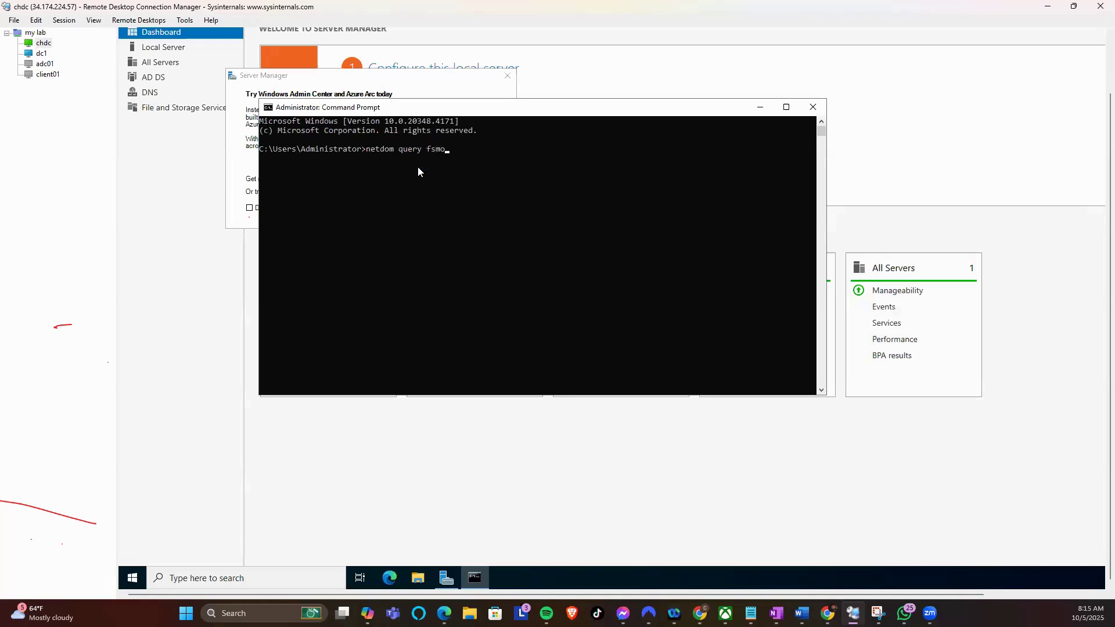
{"action": "key", "text": "Return"}
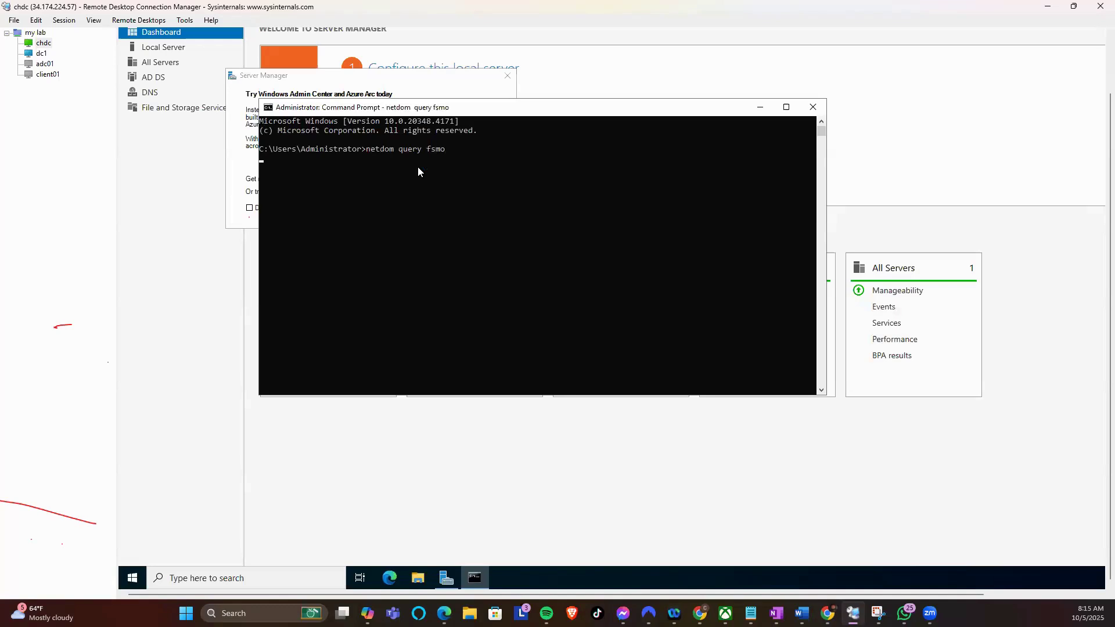